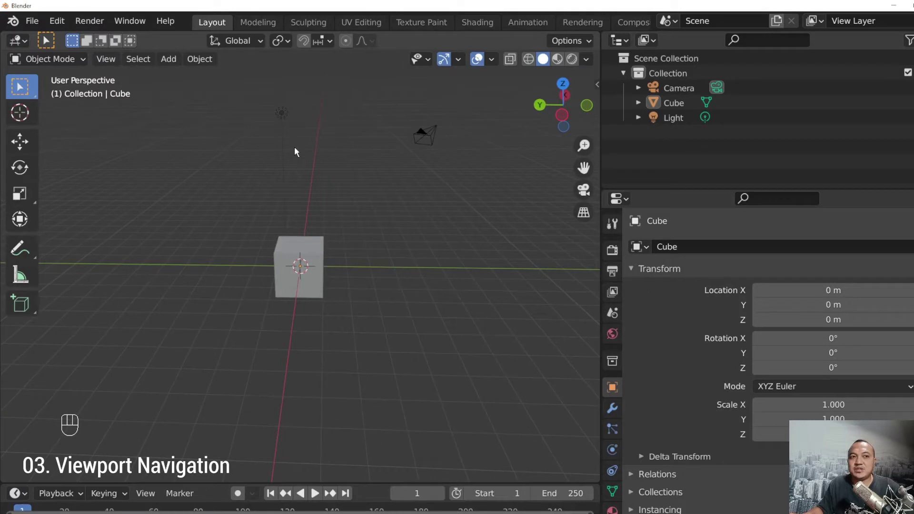
- Select the cube, light and camera individually, finishing with the light as the only selected object
{"action": "left_click", "coordinate": [315, 252]}
{"action": "left_click", "coordinate": [282, 119]}
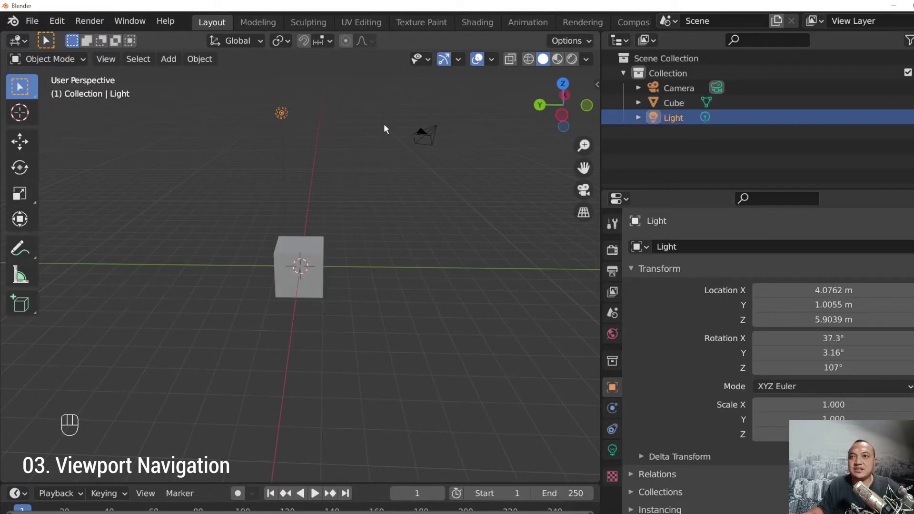
{"action": "left_click", "coordinate": [427, 128]}
{"action": "middle_click_drag", "start_coordinate": [431, 239], "coordinate": [345, 251]}
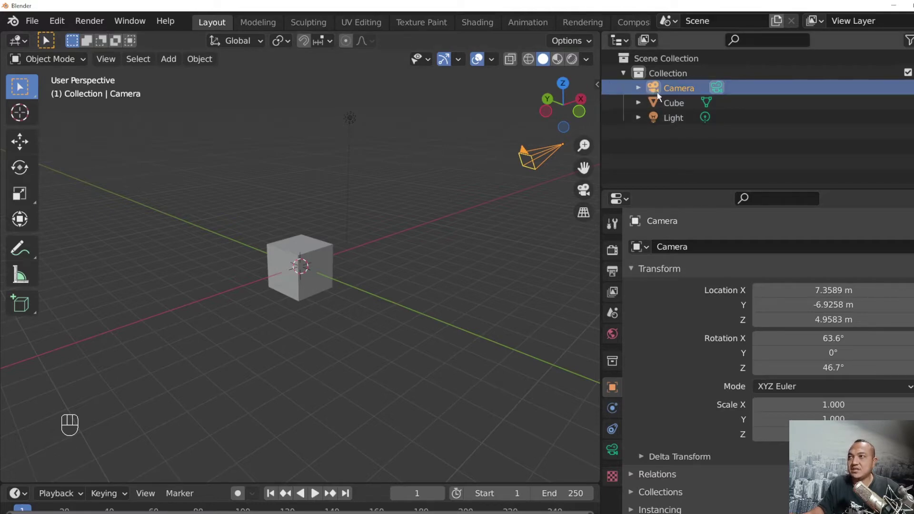
{"action": "left_click", "coordinate": [672, 103]}
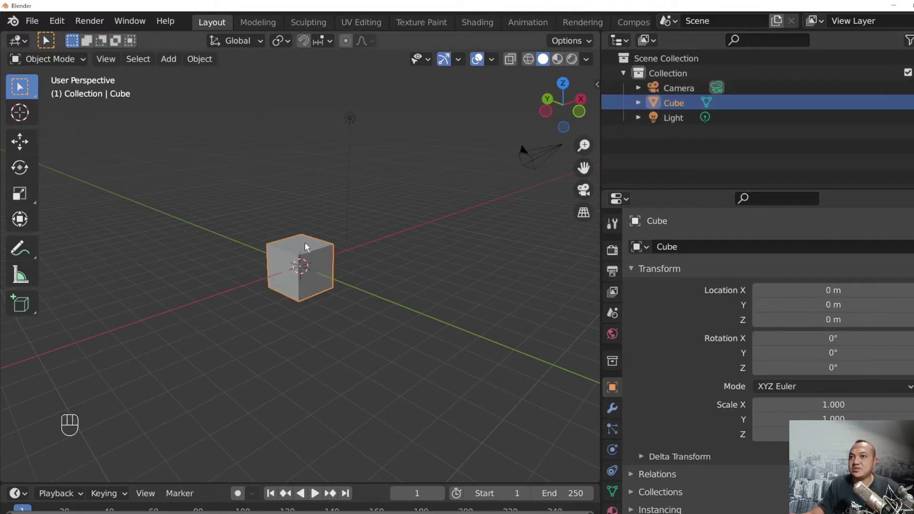
{"action": "left_click", "coordinate": [350, 119]}
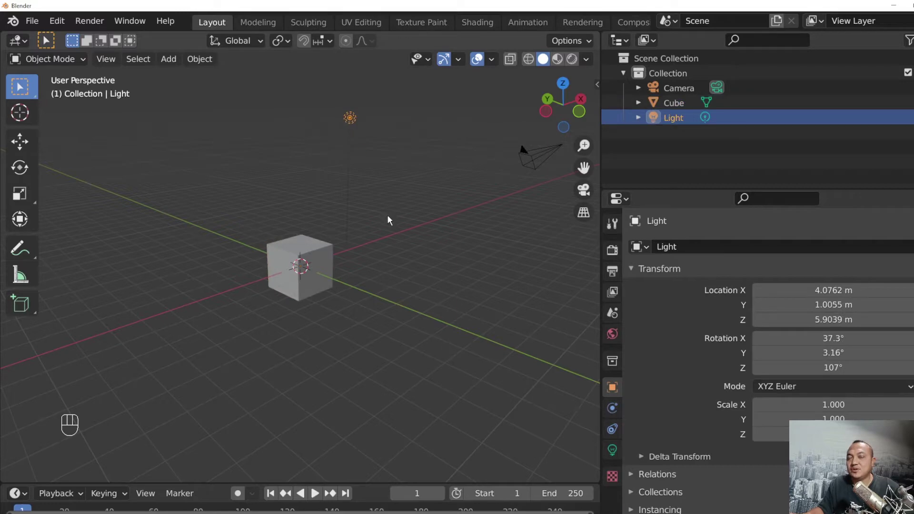
- Orbit around the cube and zoom in and out to view the scene from several distances
{"action": "middle_click_drag", "start_coordinate": [387, 216], "coordinate": [412, 261]}
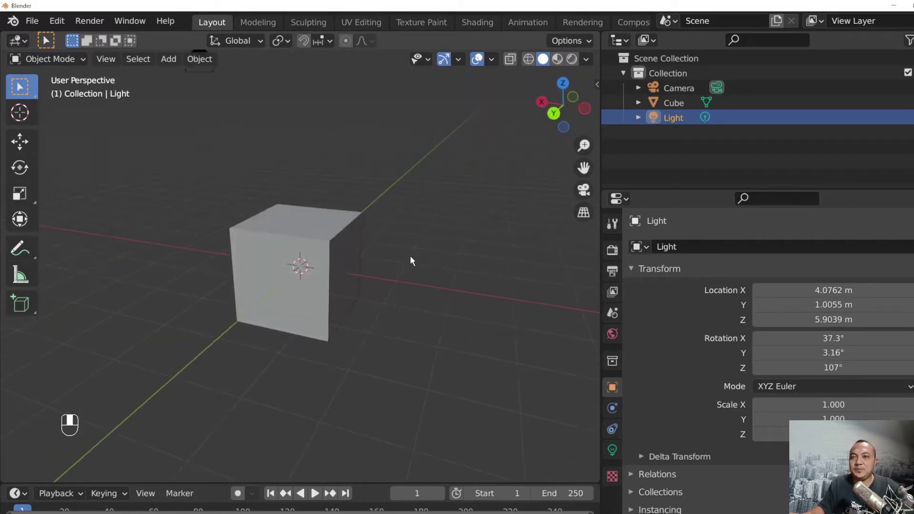
{"action": "scroll", "coordinate": [412, 261], "scroll_direction": "down", "scroll_amount": 2}
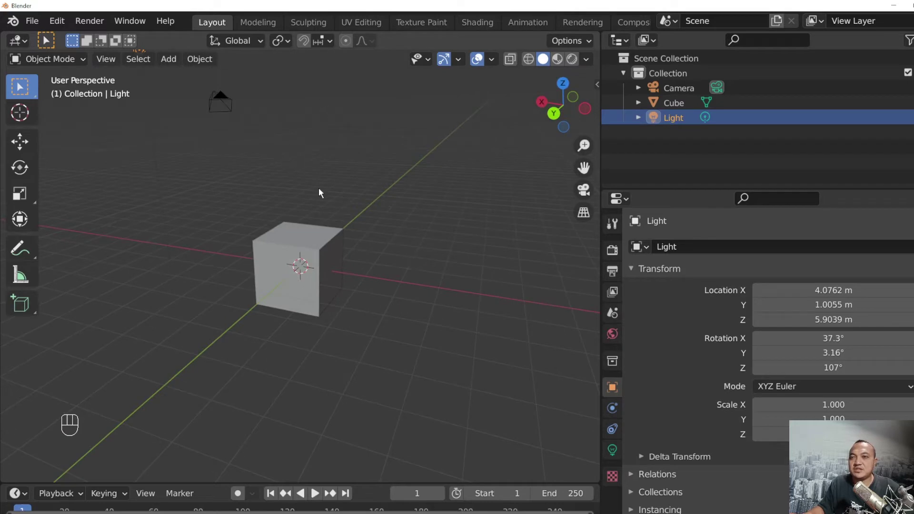
{"action": "scroll", "coordinate": [323, 199], "scroll_direction": "up", "scroll_amount": 3}
{"action": "scroll", "coordinate": [323, 199], "scroll_direction": "down", "scroll_amount": 6}
{"action": "scroll", "coordinate": [323, 199], "scroll_direction": "up", "scroll_amount": 5}
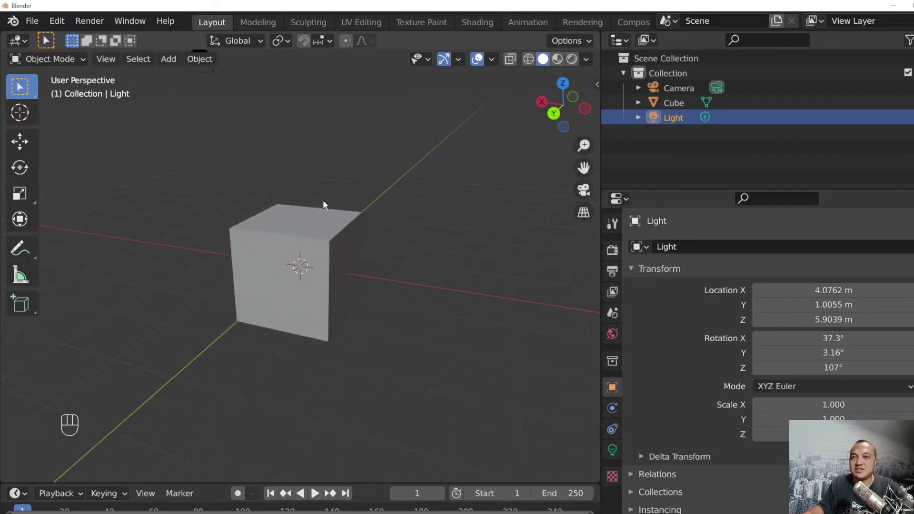
{"action": "scroll", "coordinate": [322, 208], "scroll_direction": "down", "scroll_amount": 4}
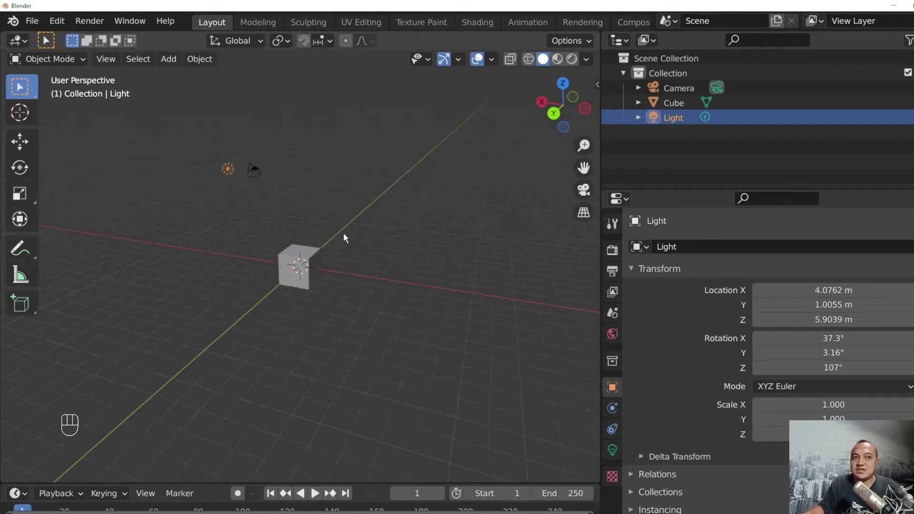
{"action": "mouse_move", "coordinate": [343, 234]}
{"action": "middle_mouse_down"}
{"action": "mouse_move", "coordinate": [327, 238]}
{"action": "mouse_move", "coordinate": [359, 235]}
{"action": "mouse_move", "coordinate": [153, 252]}
{"action": "mouse_move", "coordinate": [326, 241]}
{"action": "mouse_move", "coordinate": [469, 219]}
{"action": "mouse_move", "coordinate": [339, 253]}
{"action": "mouse_move", "coordinate": [295, 248]}
{"action": "mouse_move", "coordinate": [347, 241]}
{"action": "middle_mouse_up"}
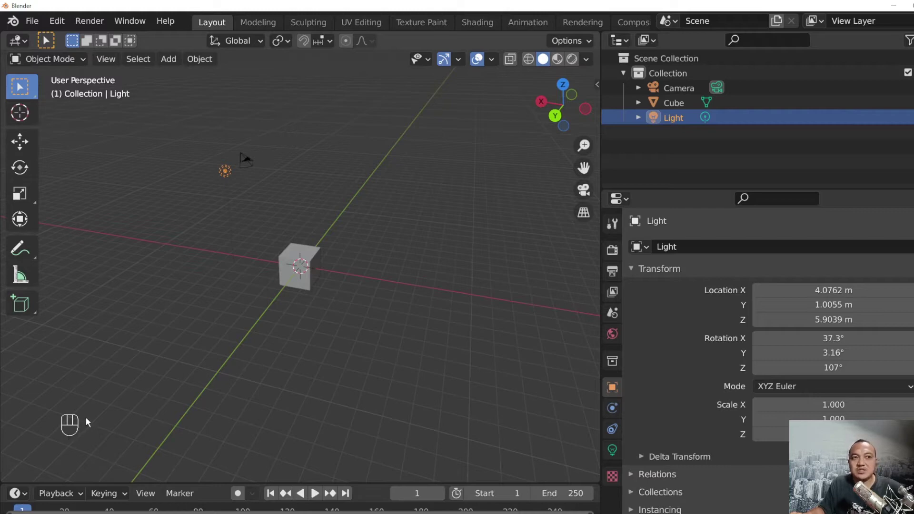
- Select all objects in the scene, and clear the whole selection
{"action": "key", "text": "a"}
{"action": "key", "text": "a"}
{"action": "key", "text": "a"}
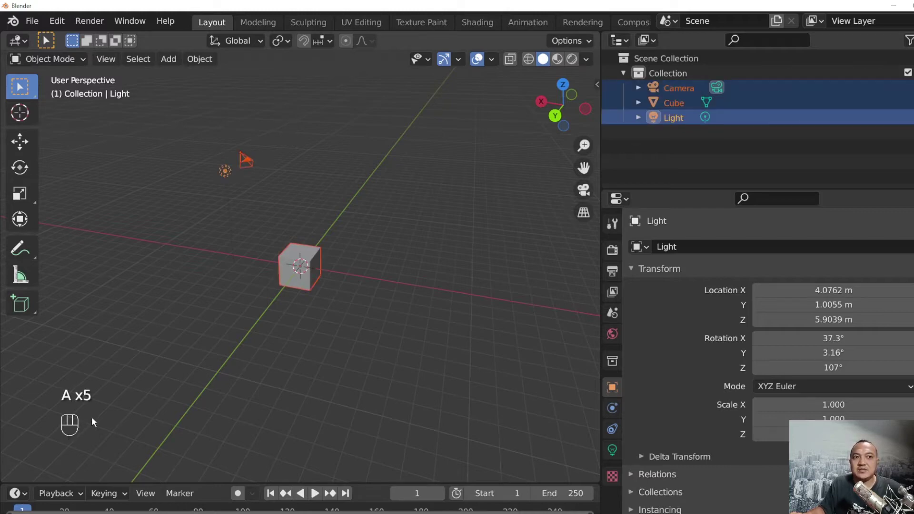
{"action": "key", "text": "a"}
{"action": "key", "text": "a"}
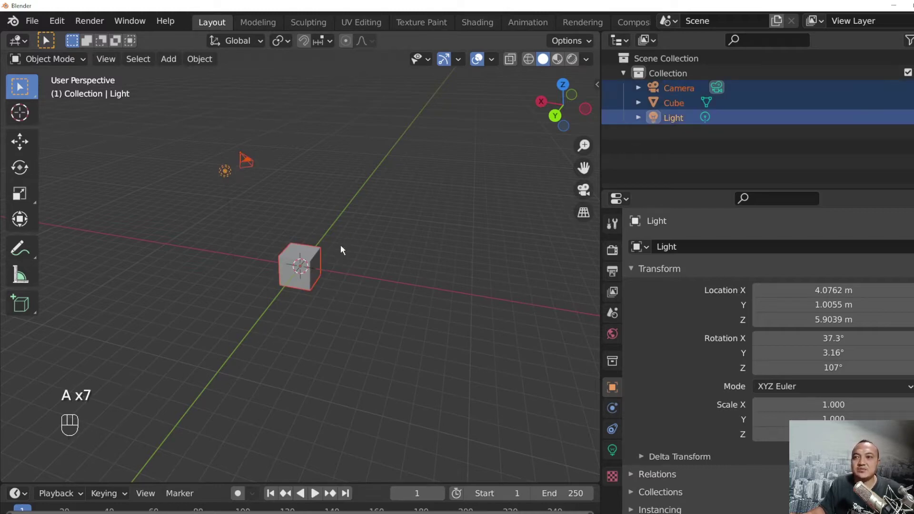
{"action": "middle_click_drag", "start_coordinate": [273, 247], "coordinate": [354, 215]}
{"action": "left_click", "coordinate": [353, 217]}
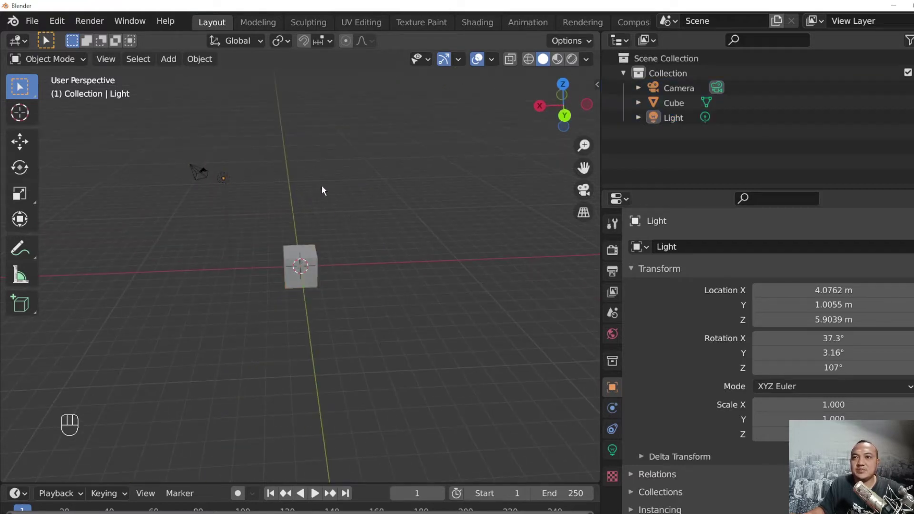
- Select the cube and the light individually from different viewing angles, finishing with only the cube selected
{"action": "middle_click_drag", "start_coordinate": [389, 225], "coordinate": [507, 233]}
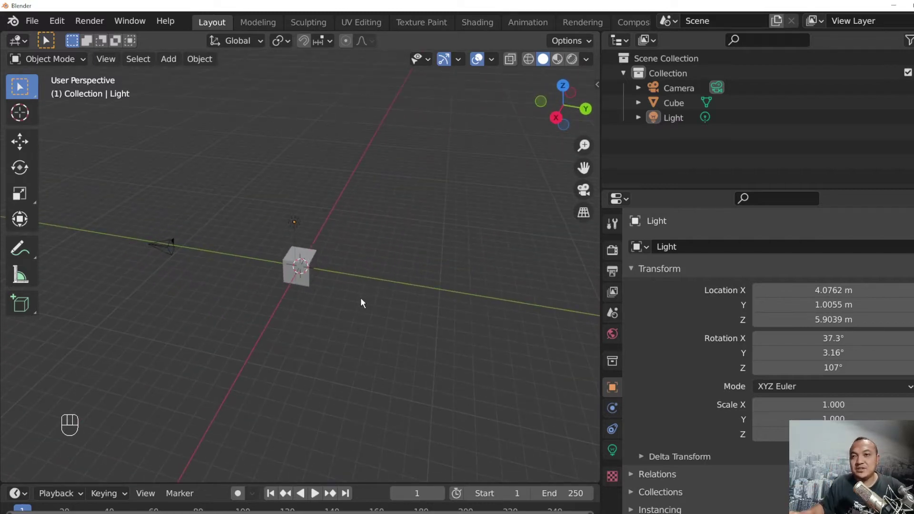
{"action": "scroll", "coordinate": [360, 302], "scroll_direction": "up", "scroll_amount": 3}
{"action": "left_click", "coordinate": [301, 238]}
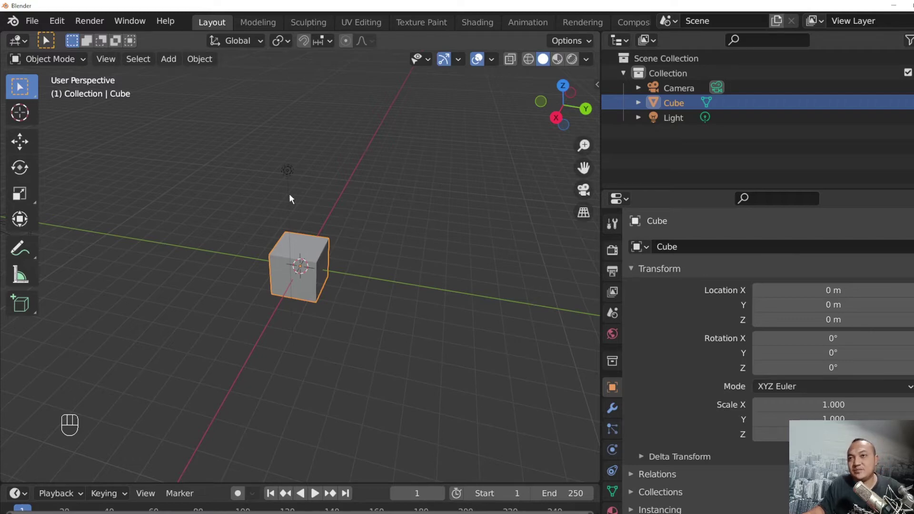
{"action": "left_click", "coordinate": [286, 170]}
{"action": "middle_click_drag", "start_coordinate": [385, 216], "coordinate": [476, 265]}
{"action": "left_click", "coordinate": [182, 304]}
{"action": "middle_click_drag", "start_coordinate": [181, 302], "coordinate": [388, 212]}
{"action": "left_click", "coordinate": [343, 133]}
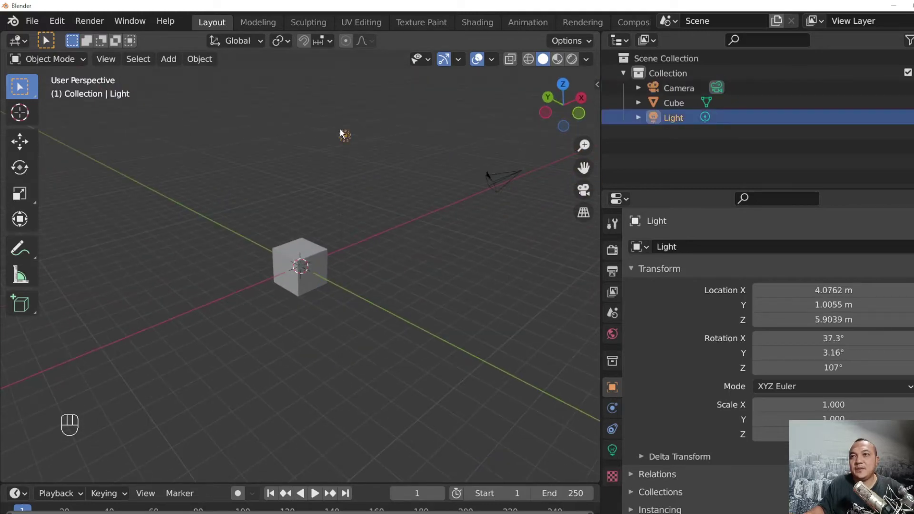
{"action": "left_click", "coordinate": [307, 262]}
{"action": "scroll", "coordinate": [321, 251], "scroll_direction": "up", "scroll_amount": 3}
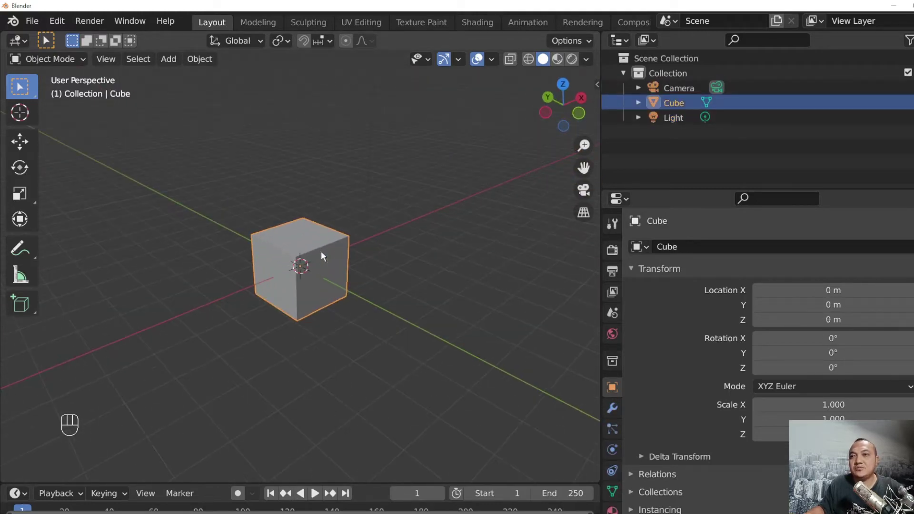
{"action": "scroll", "coordinate": [321, 250], "scroll_direction": "down", "scroll_amount": 1}
{"action": "scroll", "coordinate": [320, 247], "scroll_direction": "up", "scroll_amount": 2}
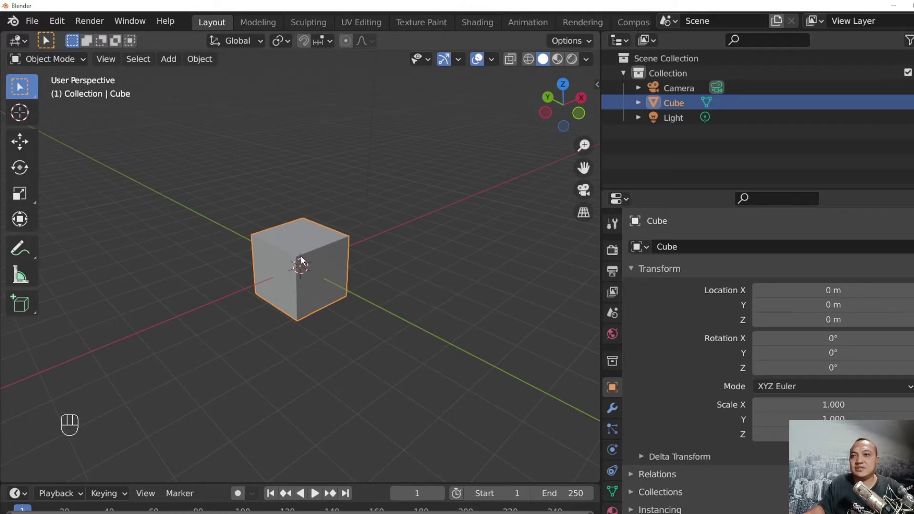
- Deselect the cube by picking empty space, and repeat selecting and deselecting it
{"action": "left_click", "coordinate": [391, 184]}
{"action": "mouse_move", "coordinate": [390, 184]}
{"action": "middle_mouse_down"}
{"action": "mouse_move", "coordinate": [326, 204]}
{"action": "mouse_move", "coordinate": [322, 224]}
{"action": "mouse_move", "coordinate": [308, 190]}
{"action": "mouse_move", "coordinate": [223, 147]}
{"action": "mouse_move", "coordinate": [353, 193]}
{"action": "mouse_move", "coordinate": [396, 191]}
{"action": "middle_mouse_up"}
{"action": "left_click", "coordinate": [321, 233]}
{"action": "left_click", "coordinate": [359, 183]}
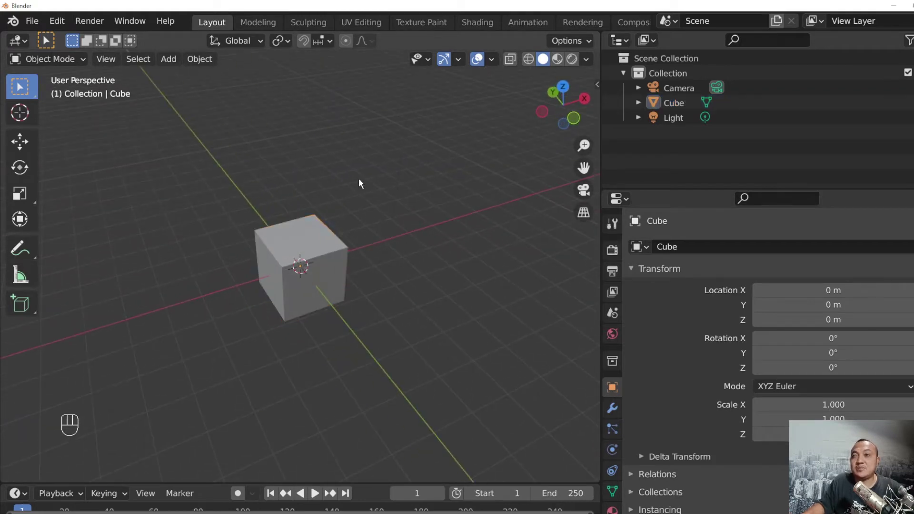
{"action": "left_click", "coordinate": [318, 213]}
{"action": "left_click", "coordinate": [321, 164]}
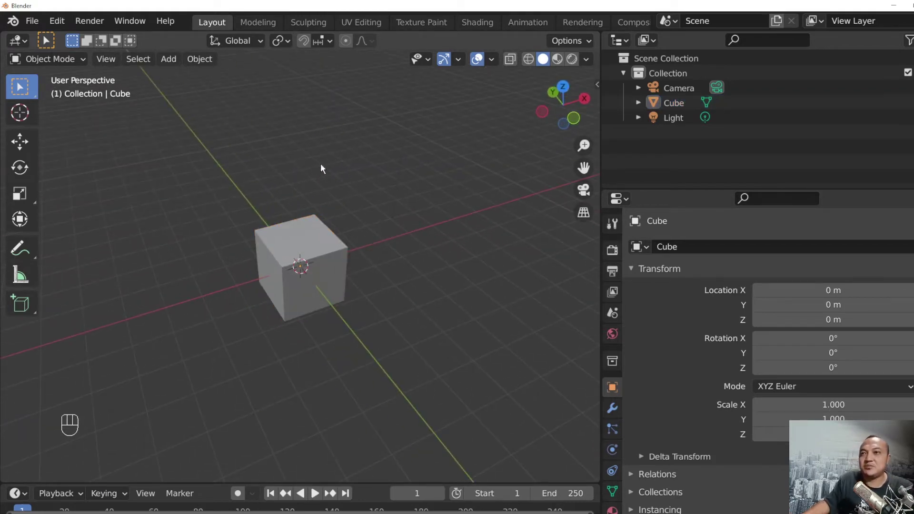
- Orbit around the cube and pan the view to reposition it within the viewport
{"action": "middle_click_drag", "start_coordinate": [383, 172], "coordinate": [276, 238]}
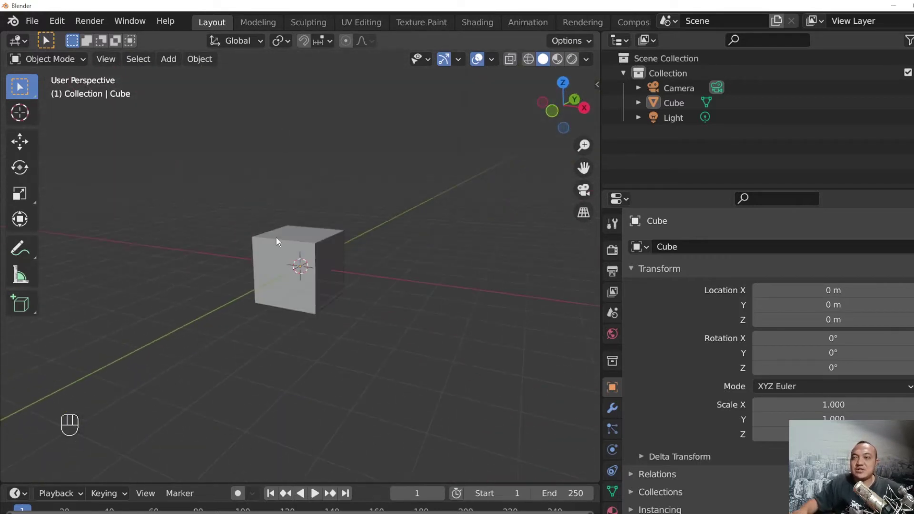
{"action": "middle_click_drag", "start_coordinate": [454, 147], "coordinate": [313, 223]}
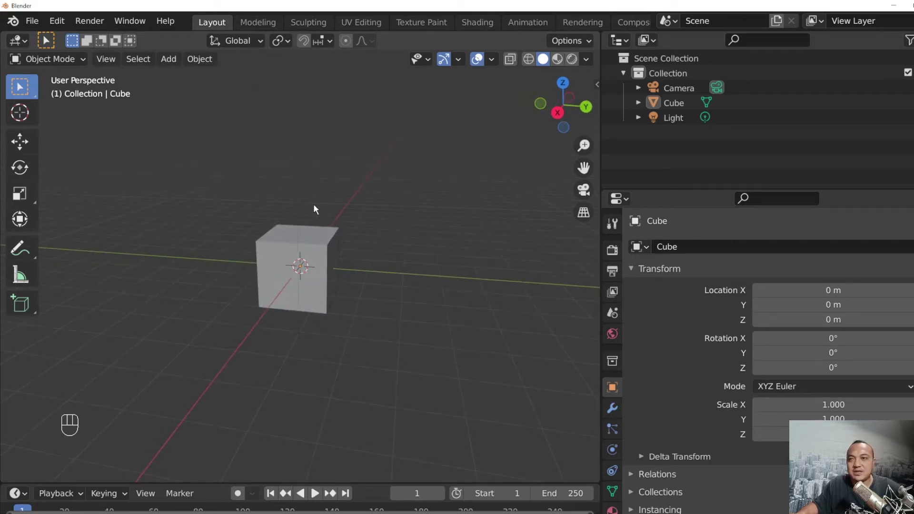
{"action": "key", "text": "shift"}
{"action": "key", "text": "shift"}
{"action": "key", "text": "shift"}
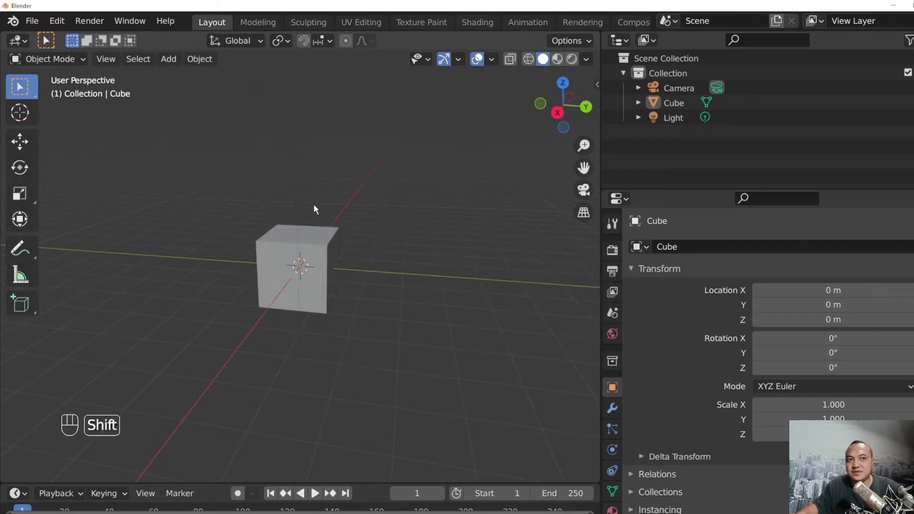
{"action": "middle_click", "coordinate": [320, 212]}
{"action": "key", "text": "shift"}
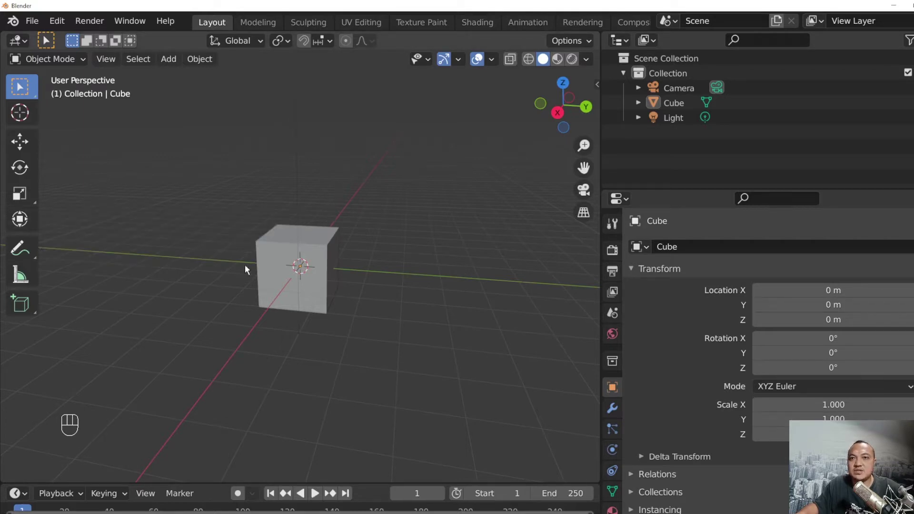
{"action": "mouse_move", "coordinate": [258, 196]}
{"action": "middle_mouse_down", "text": "shift"}
{"action": "mouse_move", "coordinate": [337, 190]}
{"action": "mouse_move", "coordinate": [319, 183]}
{"action": "mouse_move", "coordinate": [365, 227]}
{"action": "mouse_move", "coordinate": [359, 261]}
{"action": "mouse_move", "coordinate": [377, 244]}
{"action": "mouse_move", "coordinate": [337, 210]}
{"action": "mouse_move", "coordinate": [238, 167]}
{"action": "mouse_move", "coordinate": [308, 198]}
{"action": "mouse_move", "coordinate": [339, 171]}
{"action": "mouse_move", "coordinate": [453, 288]}
{"action": "mouse_move", "coordinate": [344, 166]}
{"action": "mouse_move", "coordinate": [433, 271]}
{"action": "mouse_move", "coordinate": [361, 175]}
{"action": "mouse_move", "coordinate": [564, 261]}
{"action": "mouse_move", "coordinate": [349, 201]}
{"action": "mouse_move", "coordinate": [178, 203]}
{"action": "mouse_move", "coordinate": [471, 259]}
{"action": "mouse_move", "coordinate": [569, 306]}
{"action": "mouse_move", "coordinate": [302, 241]}
{"action": "mouse_move", "coordinate": [264, 190]}
{"action": "middle_mouse_up", "text": "shift"}
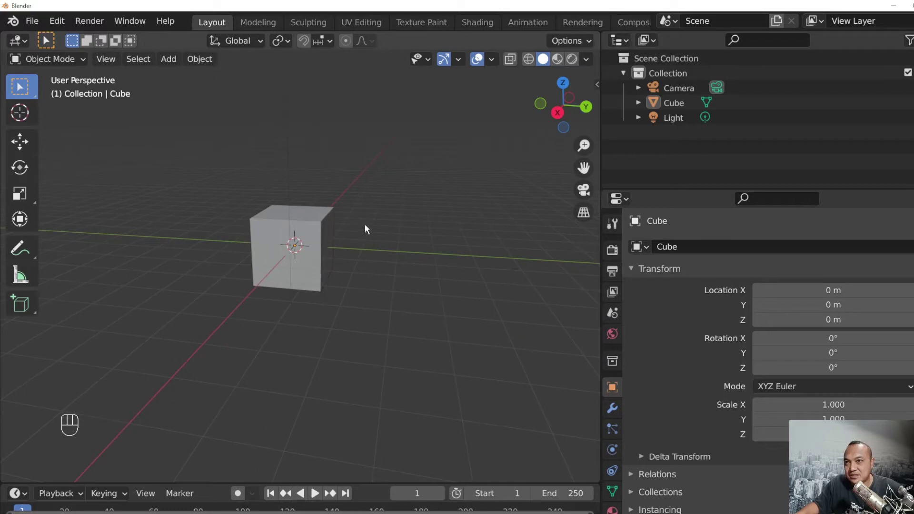
{"action": "scroll", "coordinate": [366, 228], "scroll_direction": "up", "scroll_amount": 3}
{"action": "middle_click_drag", "start_coordinate": [343, 214], "coordinate": [386, 214], "text": "shift"}
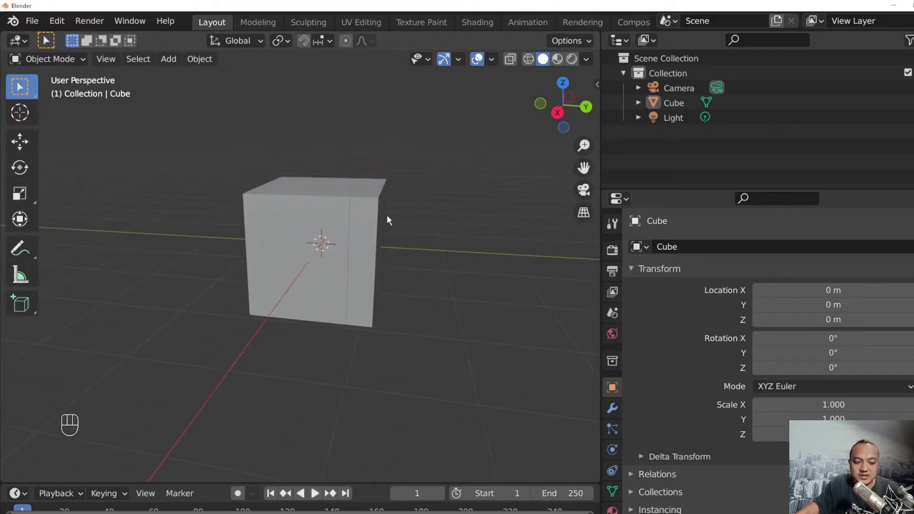
- Zoom the view in and out on the cube, both smoothly and in increments, and inspect it from another angle
{"action": "key", "text": "ctrl"}
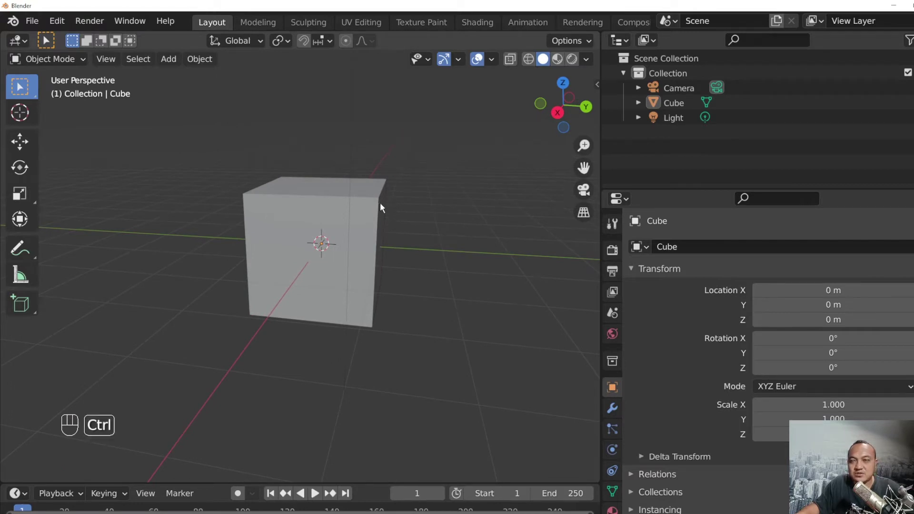
{"action": "middle_click_drag", "start_coordinate": [379, 203], "coordinate": [346, 210], "text": "ctrl"}
{"action": "scroll", "coordinate": [349, 214], "scroll_direction": "down", "scroll_amount": 5}
{"action": "scroll", "coordinate": [350, 215], "scroll_direction": "up", "scroll_amount": 7}
{"action": "scroll", "coordinate": [350, 215], "scroll_direction": "down", "scroll_amount": 2}
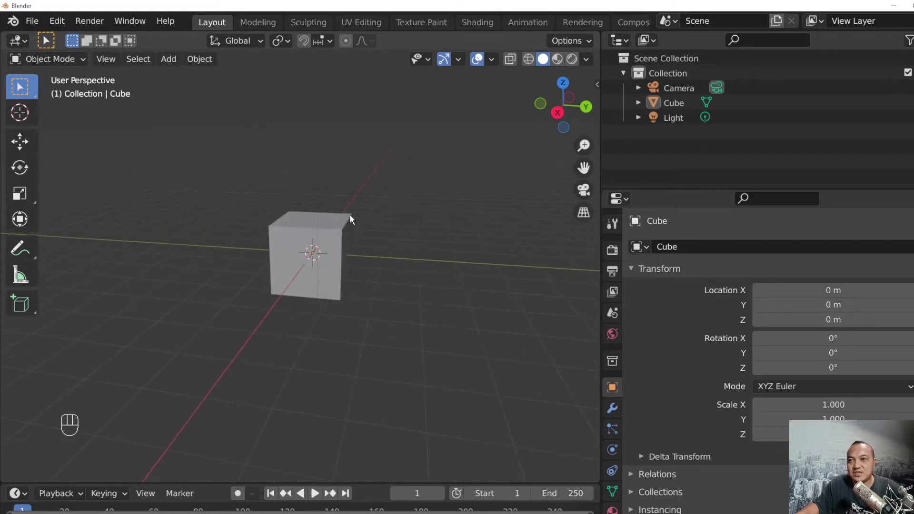
{"action": "scroll", "coordinate": [350, 216], "scroll_direction": "up", "scroll_amount": 7}
{"action": "scroll", "coordinate": [350, 215], "scroll_direction": "down", "scroll_amount": 4}
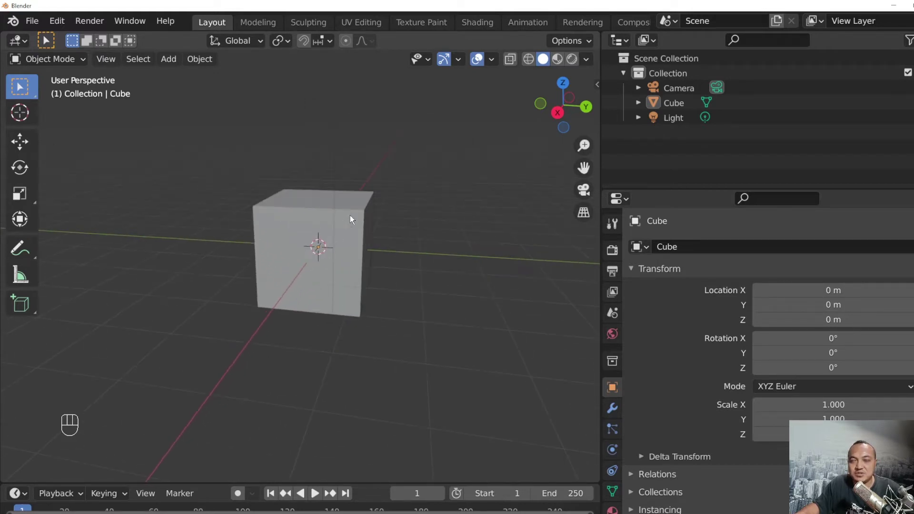
{"action": "middle_click_drag", "start_coordinate": [350, 215], "coordinate": [451, 229], "text": "ctrl"}
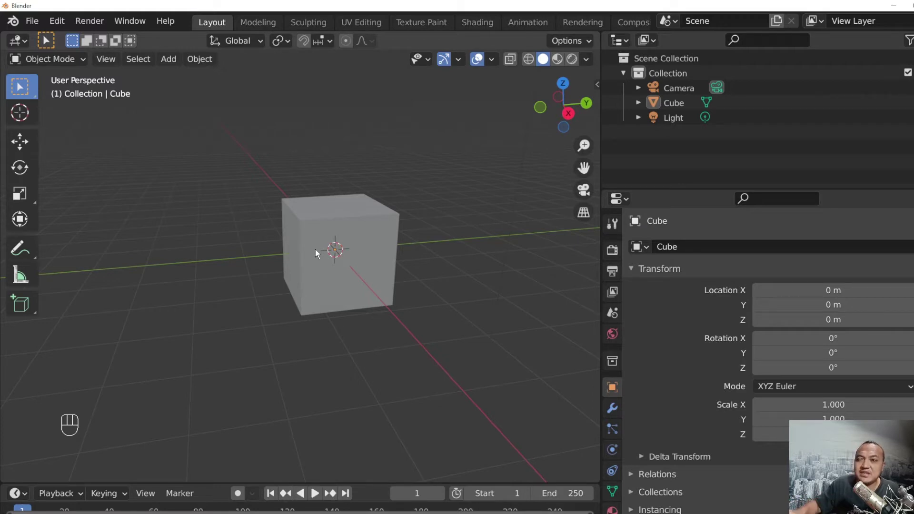
{"action": "middle_click_drag", "start_coordinate": [372, 299], "coordinate": [316, 228]}
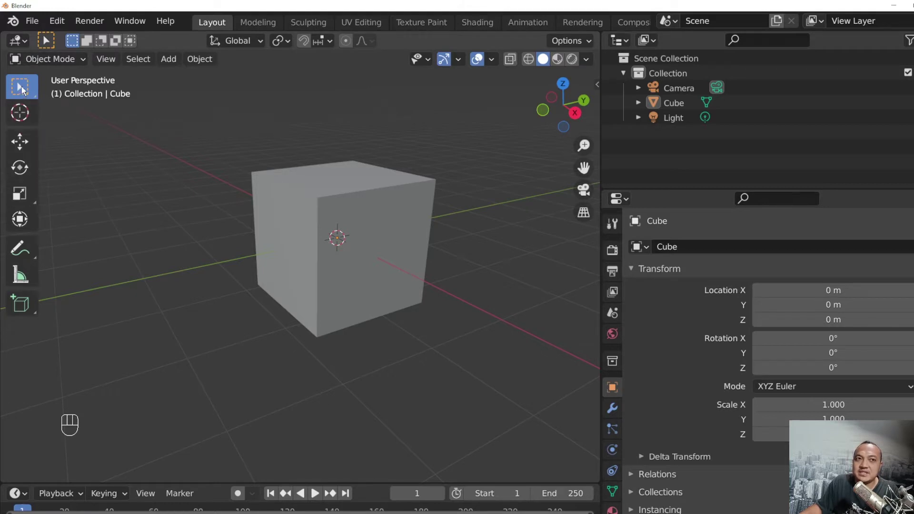
- Select the cube by enclosing it with the Select Box tool
{"action": "left_click_drag", "start_coordinate": [198, 117], "coordinate": [509, 376]}
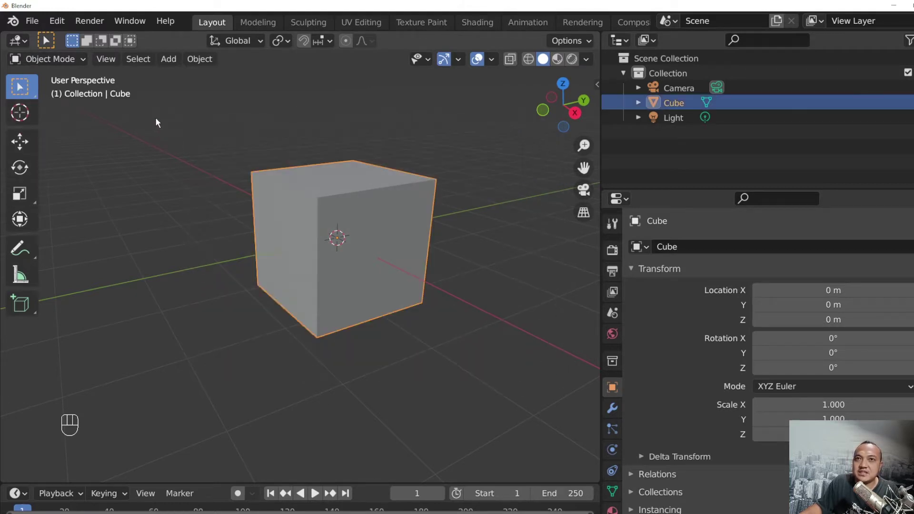
{"action": "left_click_drag", "start_coordinate": [155, 114], "coordinate": [445, 395]}
{"action": "scroll", "coordinate": [260, 145], "scroll_direction": "down", "scroll_amount": 3}
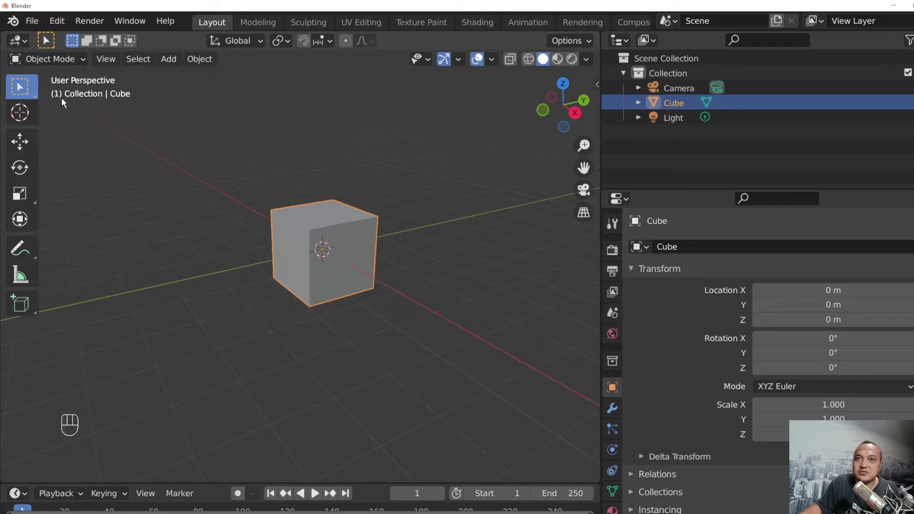
{"action": "left_click_drag", "start_coordinate": [18, 95], "coordinate": [98, 153]}
{"action": "left_click_drag", "start_coordinate": [25, 89], "coordinate": [109, 188]}
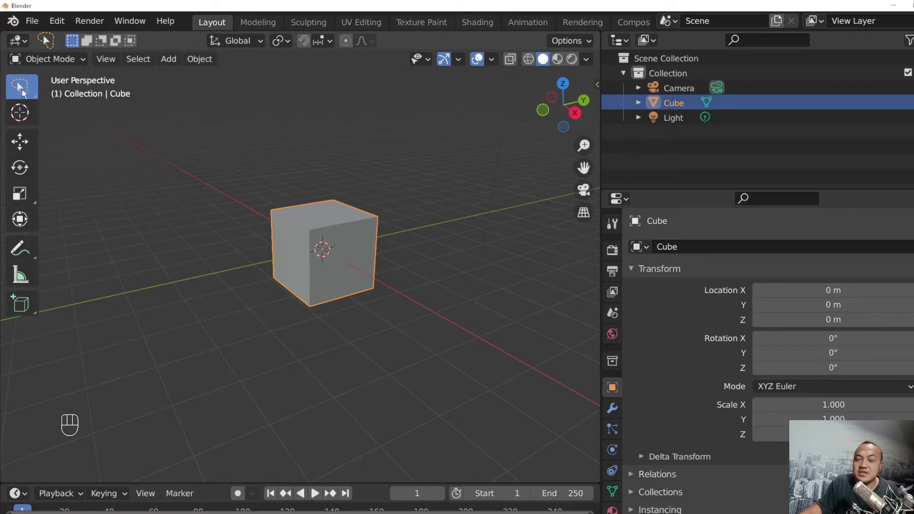
{"action": "left_click_drag", "start_coordinate": [23, 93], "coordinate": [73, 135]}
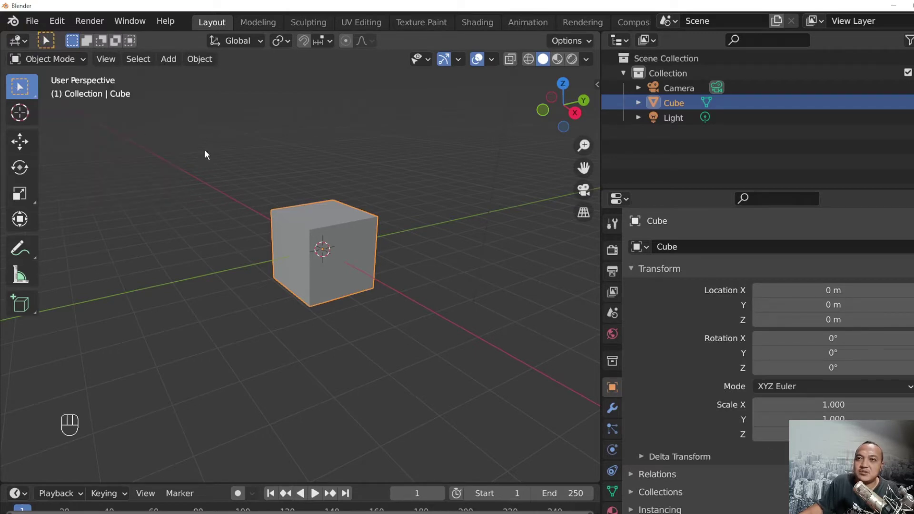
- Clear the selection and box-select the cube again with a marquee around it
{"action": "middle_click_drag", "start_coordinate": [235, 181], "coordinate": [262, 189]}
{"action": "left_click", "coordinate": [182, 154]}
{"action": "left_click_drag", "start_coordinate": [136, 121], "coordinate": [394, 337]}
{"action": "middle_click_drag", "start_coordinate": [357, 287], "coordinate": [421, 267]}
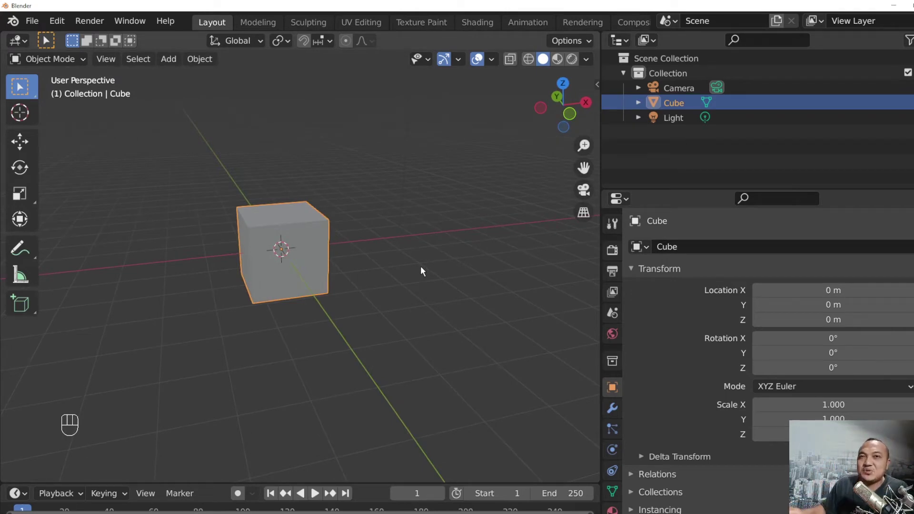
- Select the cube together with the light by enclosing a large area around the cube with the Select Box tool
{"action": "left_click_drag", "start_coordinate": [25, 91], "coordinate": [27, 90]}
{"action": "left_click_drag", "start_coordinate": [53, 125], "coordinate": [62, 132]}
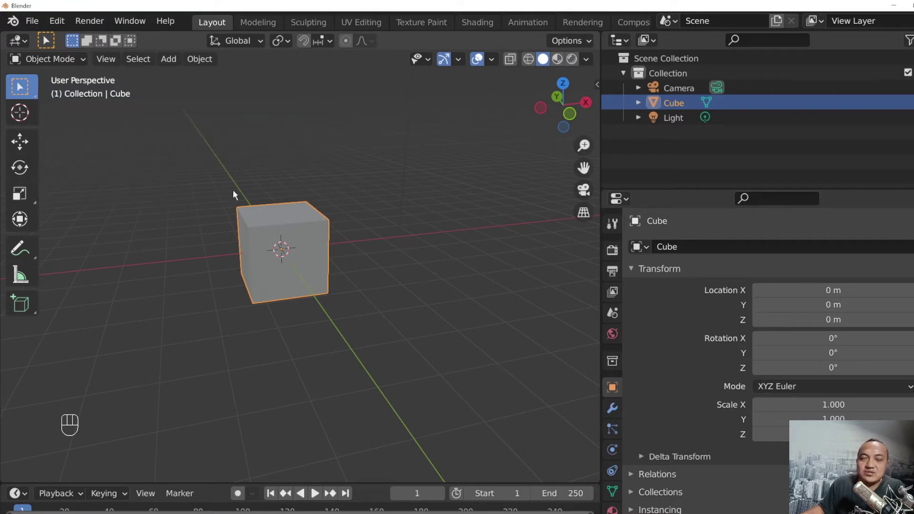
{"action": "left_click_drag", "start_coordinate": [164, 165], "coordinate": [473, 395]}
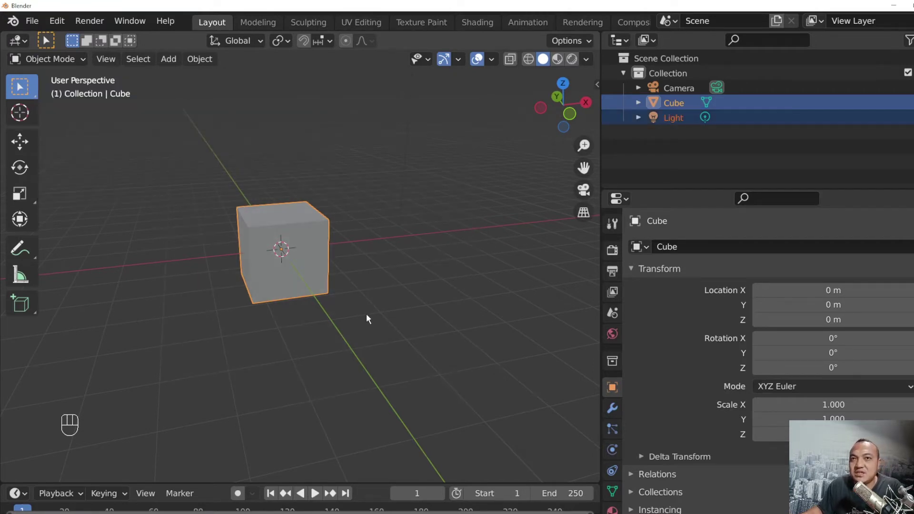
- Place the 3D cursor off the cube, in the empty space beside it near the X axis, with the Cursor tool
{"action": "middle_click_drag", "start_coordinate": [367, 318], "coordinate": [321, 298]}
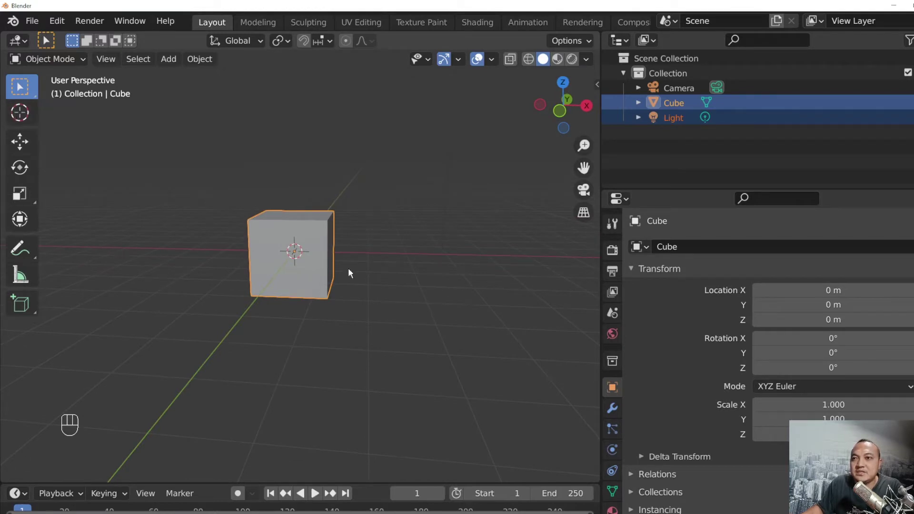
{"action": "scroll", "coordinate": [371, 285], "scroll_direction": "up", "scroll_amount": 5}
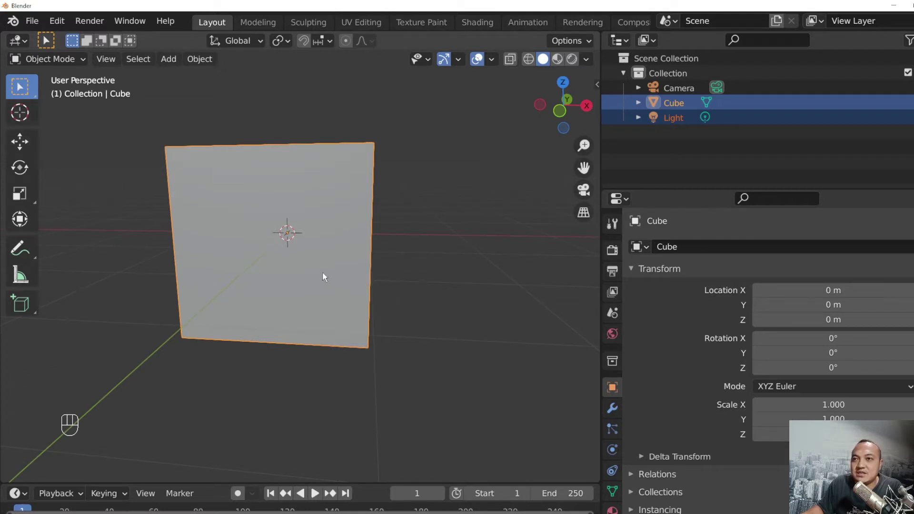
{"action": "middle_click_drag", "start_coordinate": [323, 277], "coordinate": [267, 295]}
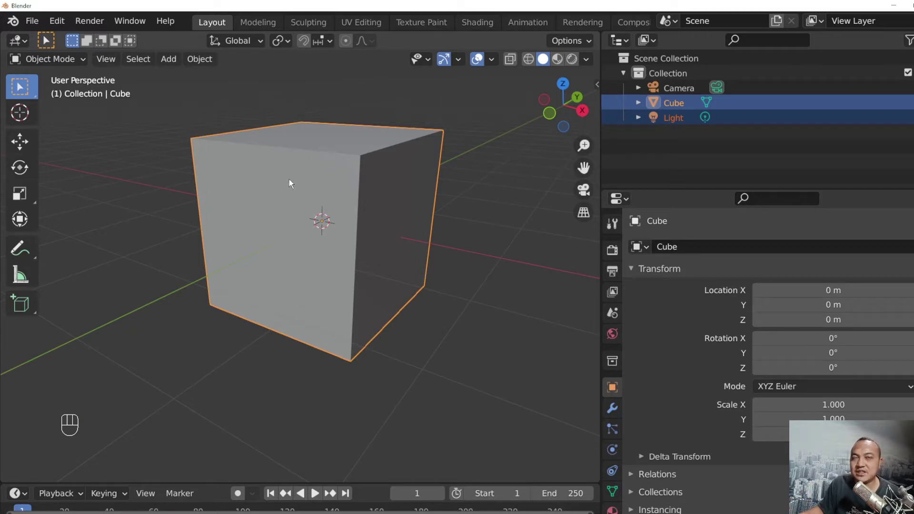
{"action": "middle_click_drag", "start_coordinate": [374, 224], "coordinate": [340, 239]}
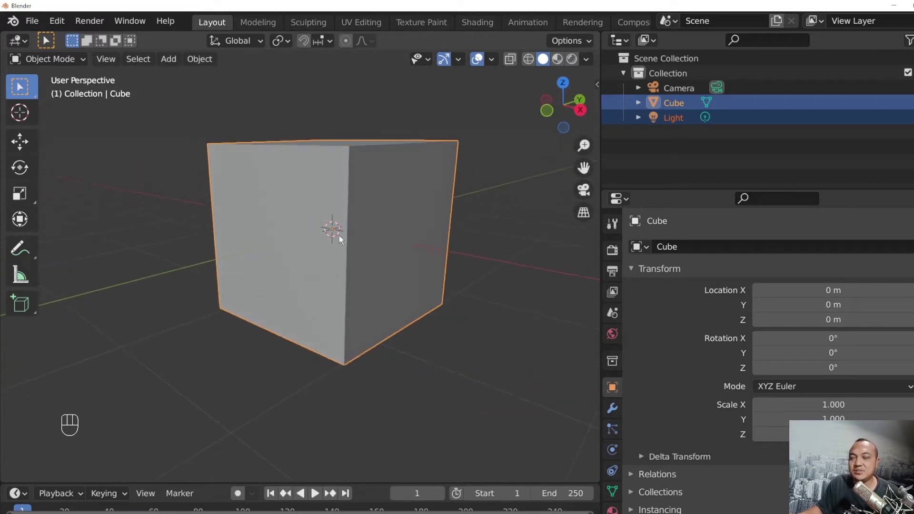
{"action": "scroll", "coordinate": [256, 167], "scroll_direction": "down", "scroll_amount": 2}
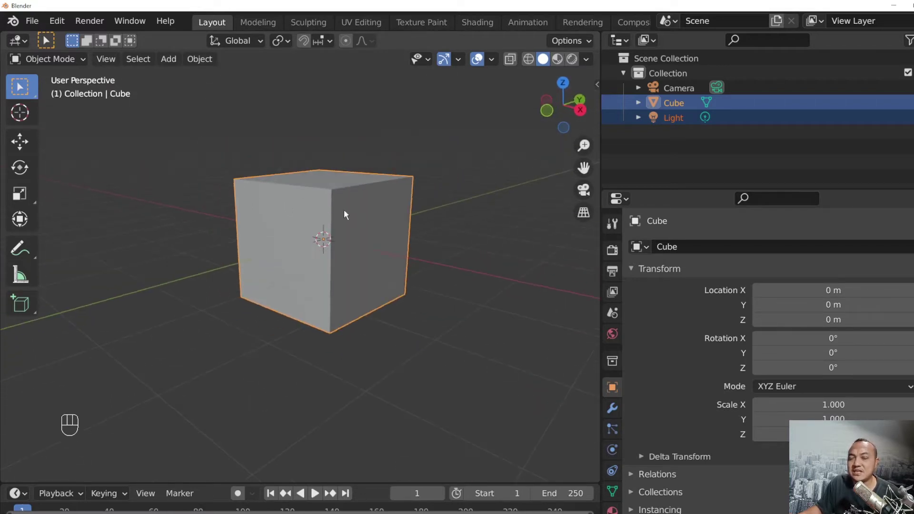
{"action": "mouse_move", "coordinate": [330, 205]}
{"action": "middle_mouse_down"}
{"action": "mouse_move", "coordinate": [379, 245]}
{"action": "mouse_move", "coordinate": [338, 195]}
{"action": "middle_mouse_up"}
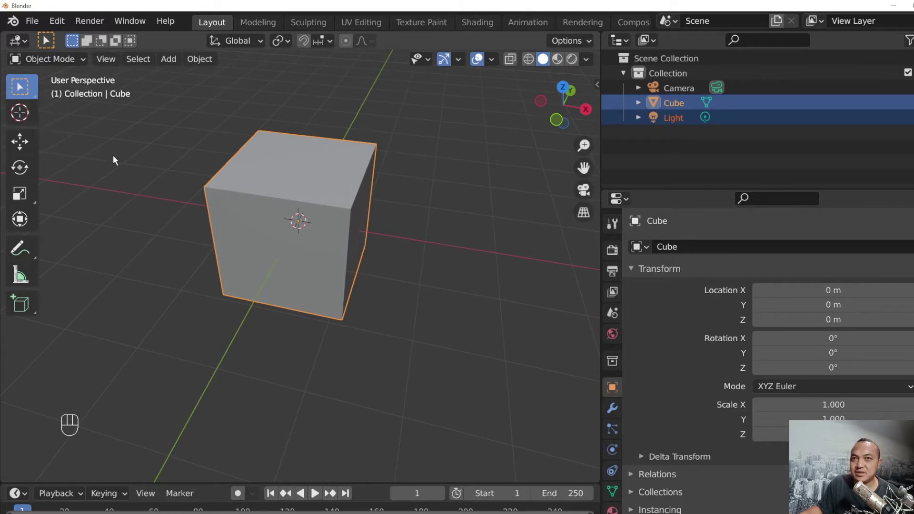
{"action": "left_click", "coordinate": [22, 114]}
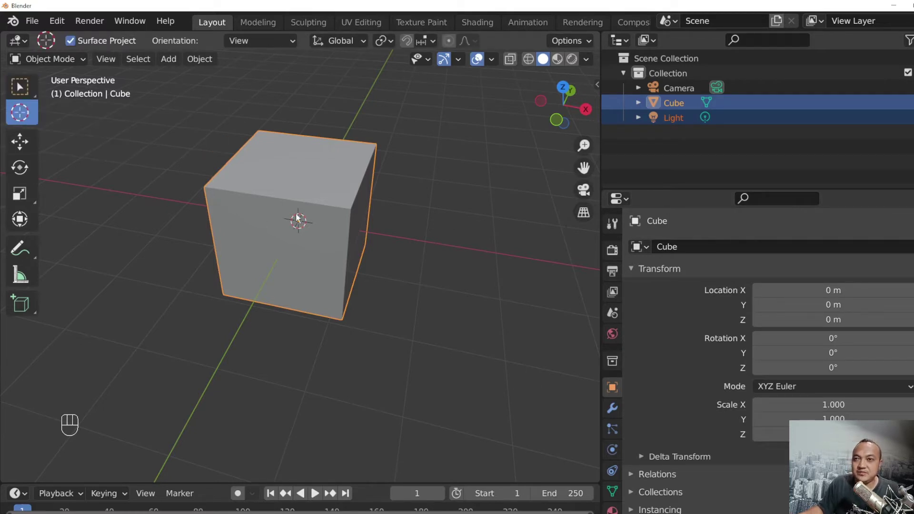
{"action": "left_click_drag", "start_coordinate": [307, 224], "coordinate": [174, 193]}
{"action": "key", "text": "ctrl+a"}
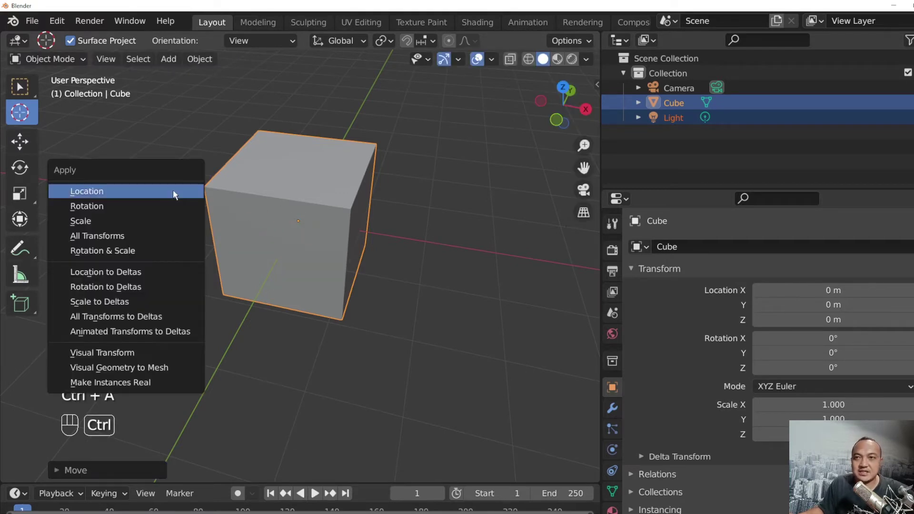
{"action": "key", "text": "ctrl+z"}
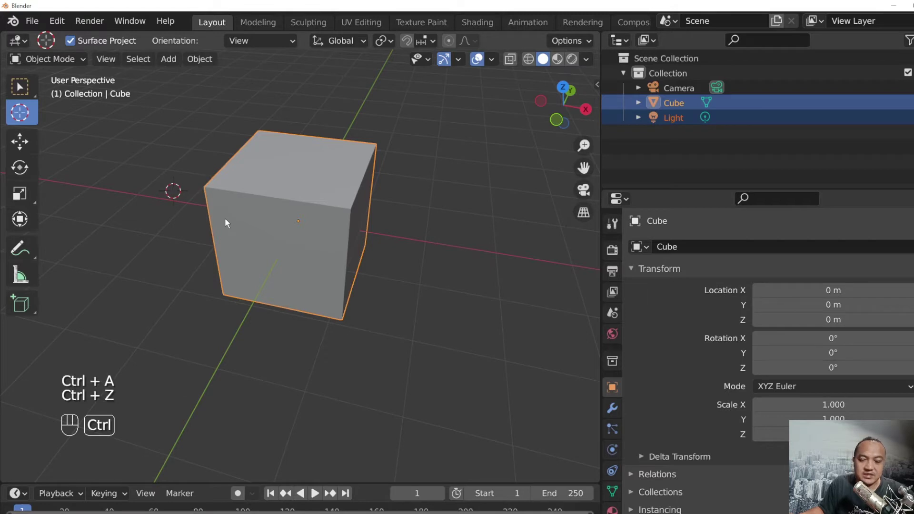
- Return to the Select Box tool, reset the 3D cursor to the world origin and frame the whole scene
{"action": "left_click", "coordinate": [19, 87]}
{"action": "key", "text": "shift"}
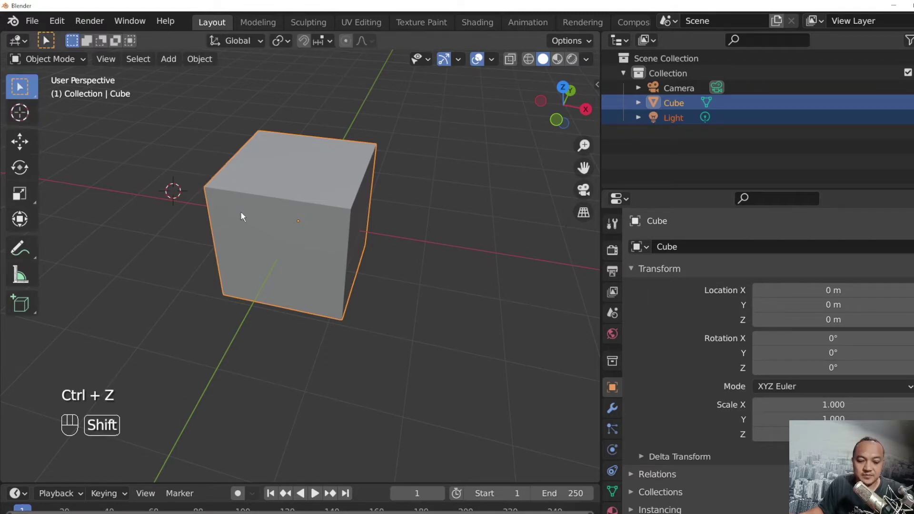
{"action": "key", "text": "shift+c"}
{"action": "scroll", "coordinate": [259, 241], "scroll_direction": "up", "scroll_amount": 4}
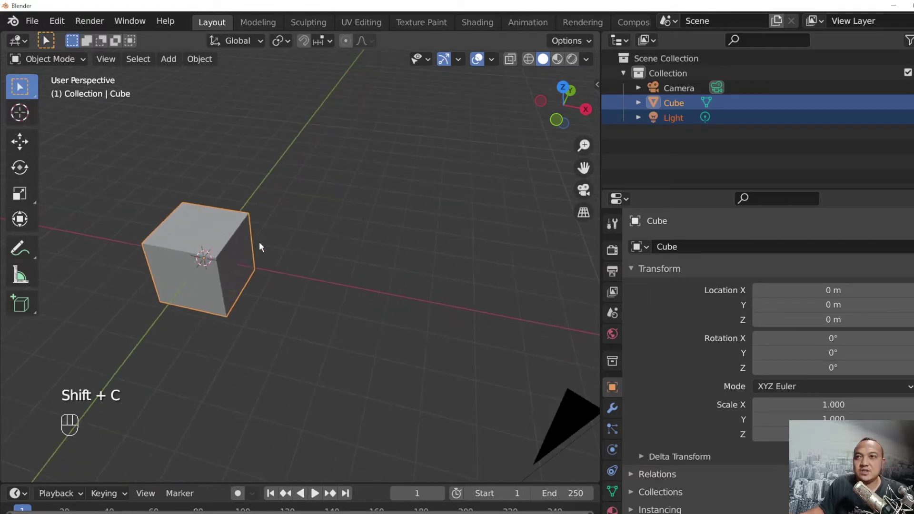
- Orbit around the scene and deselect all objects
{"action": "middle_click_drag", "start_coordinate": [283, 238], "coordinate": [282, 230]}
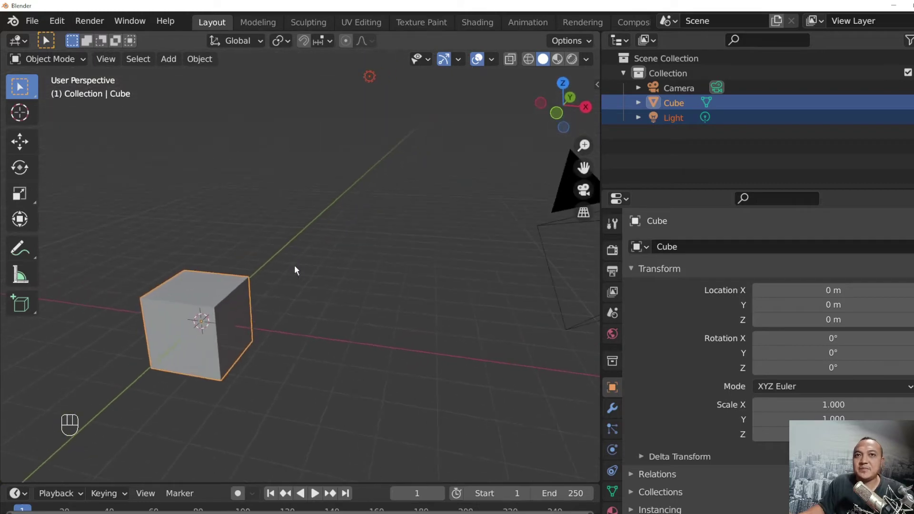
{"action": "middle_click_drag", "start_coordinate": [296, 387], "coordinate": [272, 388]}
{"action": "middle_click_drag", "start_coordinate": [355, 364], "coordinate": [313, 239]}
{"action": "left_click", "coordinate": [304, 195]}
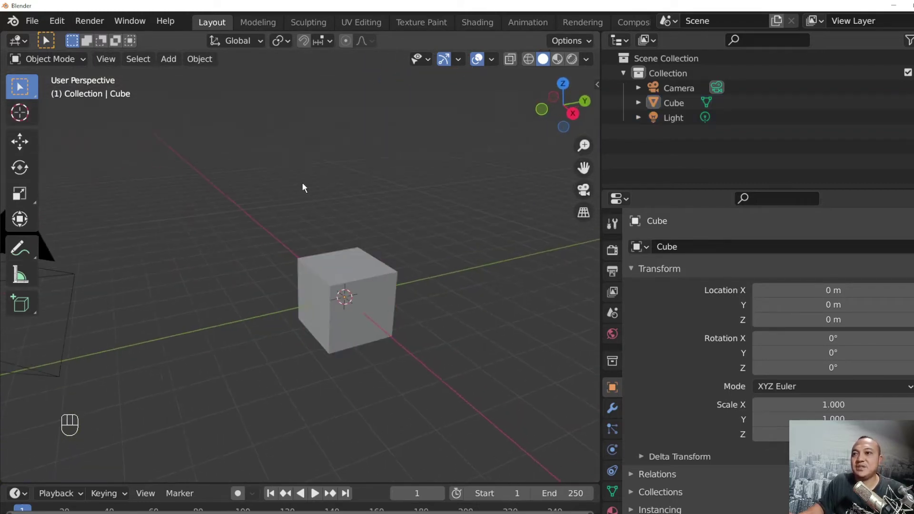
- Select the cube with the Move tool active and orbit the view to inspect its axis handles
{"action": "left_click", "coordinate": [20, 113]}
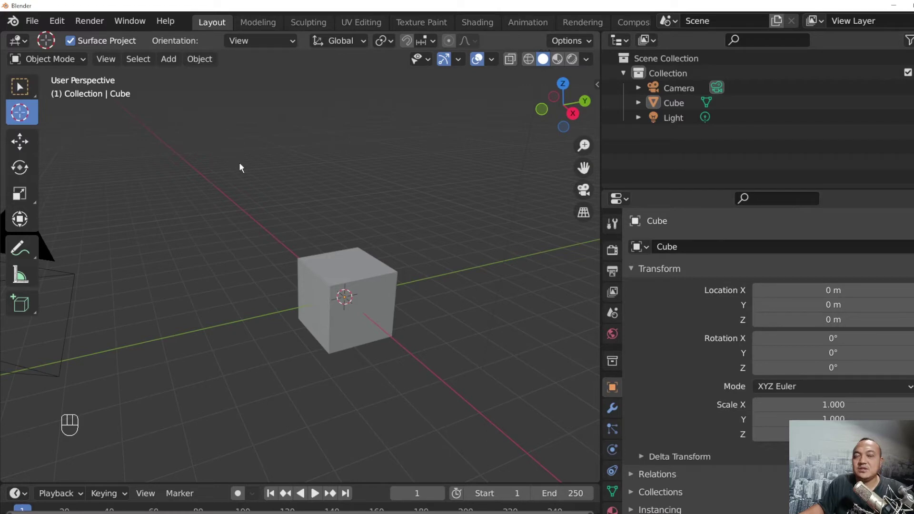
{"action": "middle_click_drag", "start_coordinate": [241, 167], "coordinate": [298, 195]}
{"action": "middle_click_drag", "start_coordinate": [161, 170], "coordinate": [367, 153], "text": "shift"}
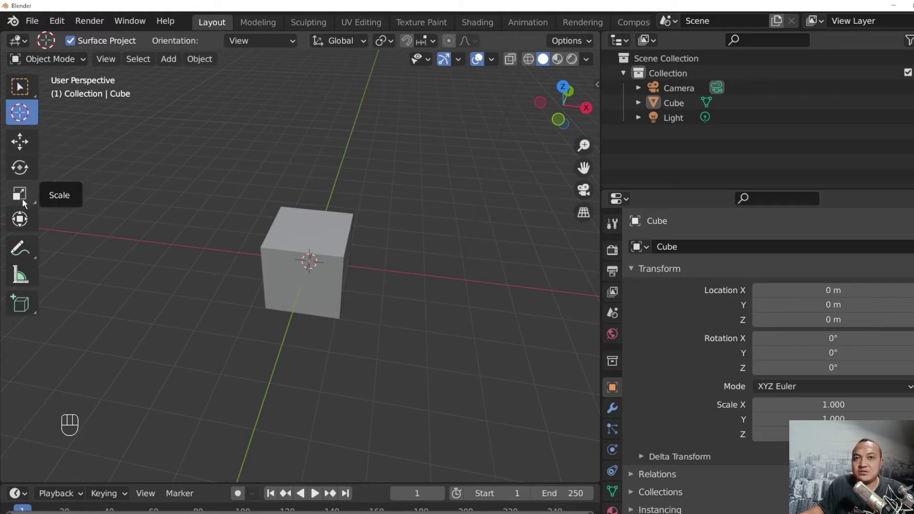
{"action": "left_click", "coordinate": [19, 142]}
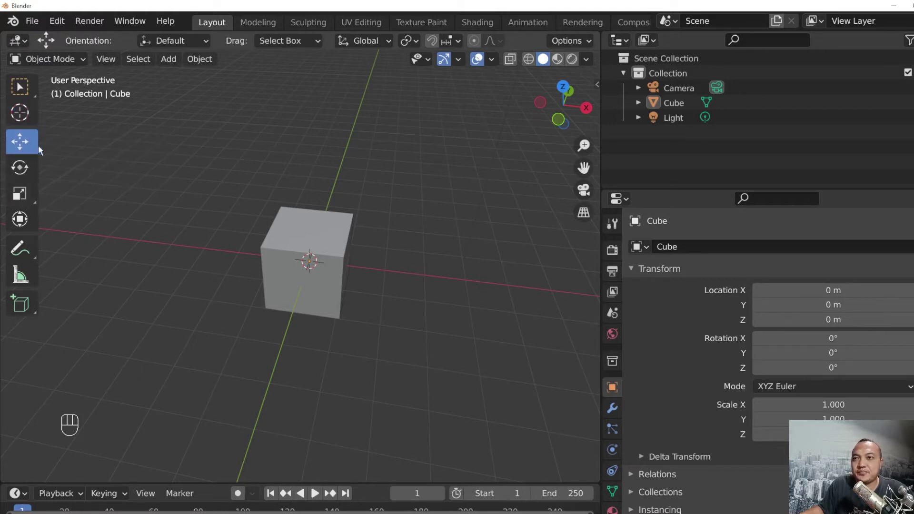
{"action": "left_click", "coordinate": [308, 255]}
{"action": "middle_click_drag", "start_coordinate": [440, 245], "coordinate": [301, 184]}
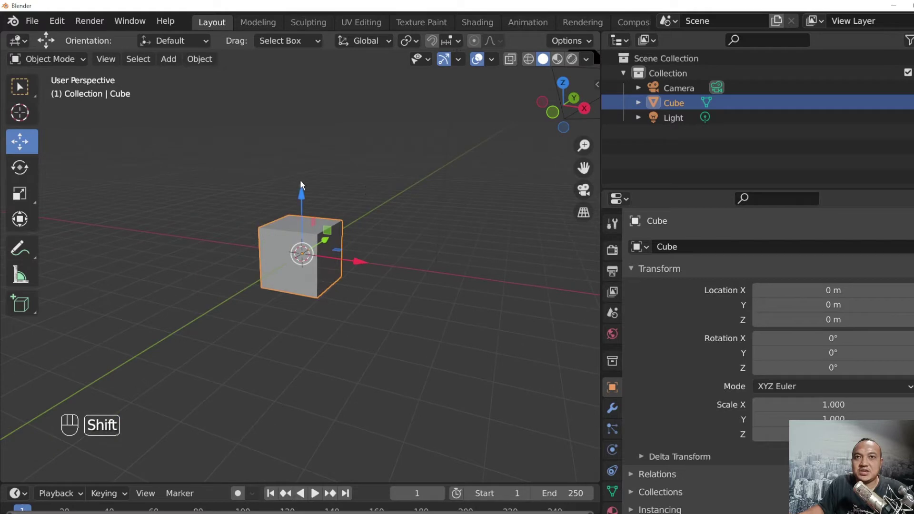
- Try rotating the cube about 21.2° around the Y axis with the Rotate tool, and undo the rotation
{"action": "left_click", "coordinate": [20, 168]}
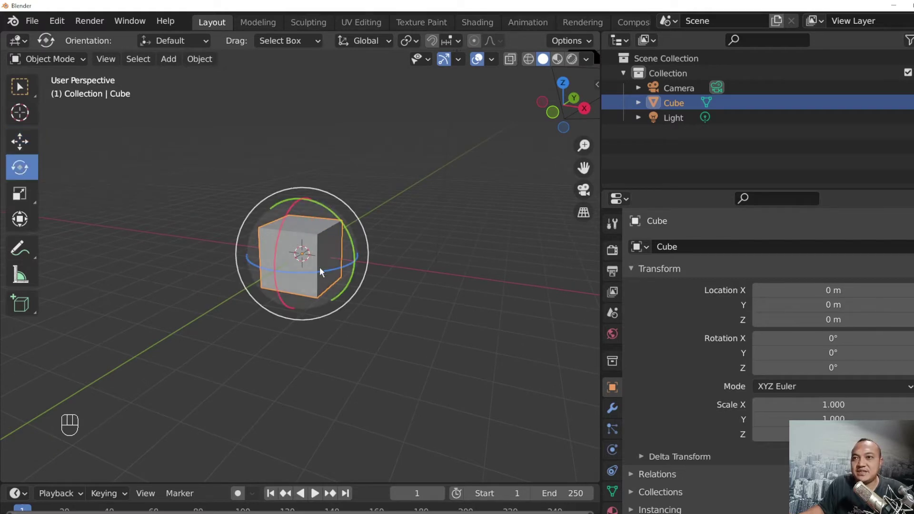
{"action": "scroll", "coordinate": [321, 267], "scroll_direction": "up", "scroll_amount": 3}
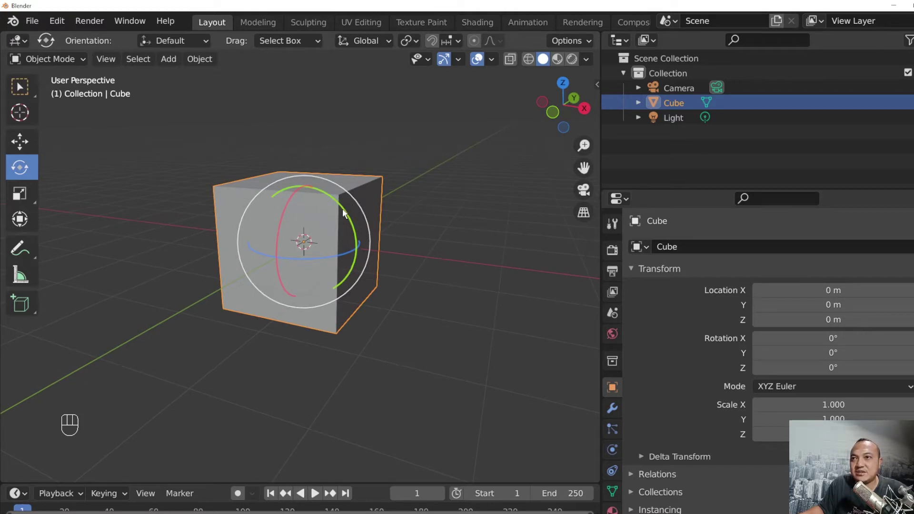
{"action": "left_click_drag", "start_coordinate": [343, 213], "coordinate": [348, 229]}
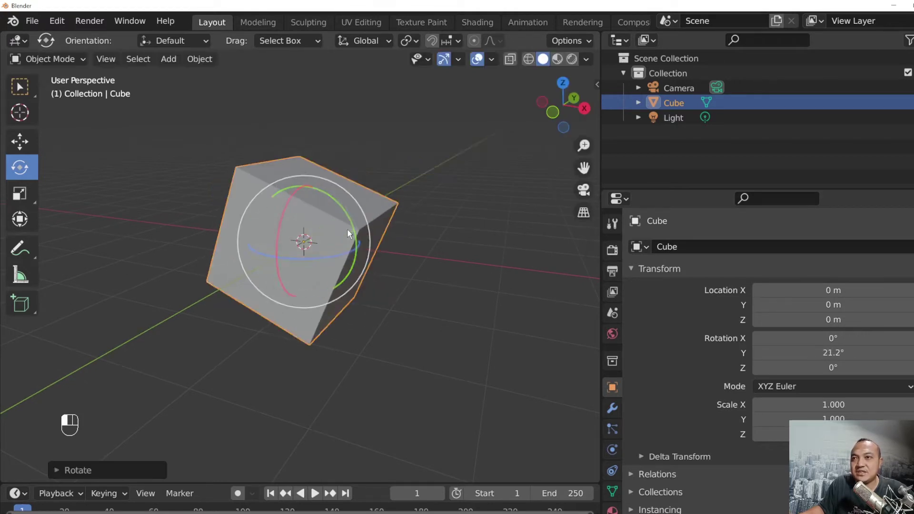
{"action": "key", "text": "ctrl+z"}
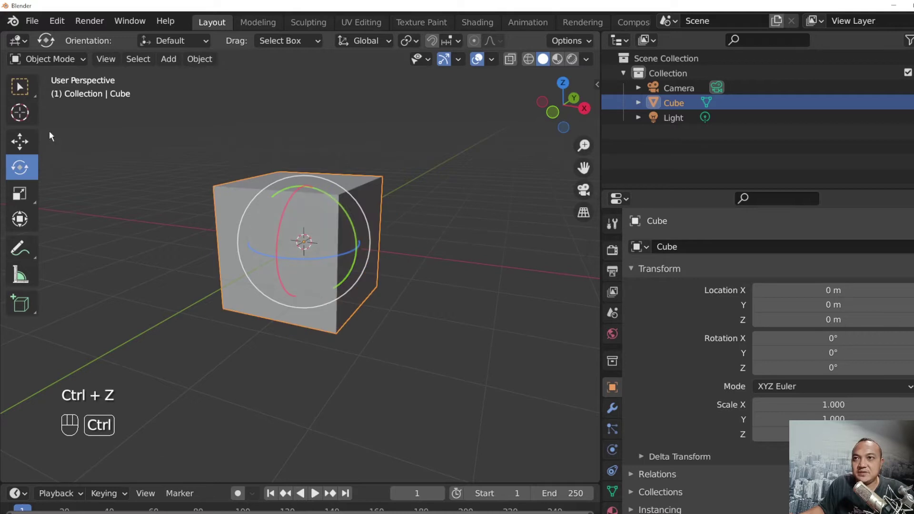
- Move the cube to about Y 15.2 m and Z 0.11 m, and rotate it to about X 22.1°, Y 13.8°, Z 5.05°
{"action": "left_click", "coordinate": [23, 140]}
{"action": "left_click_drag", "start_coordinate": [302, 195], "coordinate": [286, 204]}
{"action": "left_click", "coordinate": [20, 166]}
{"action": "left_click_drag", "start_coordinate": [327, 176], "coordinate": [466, 143]}
{"action": "left_click", "coordinate": [27, 145]}
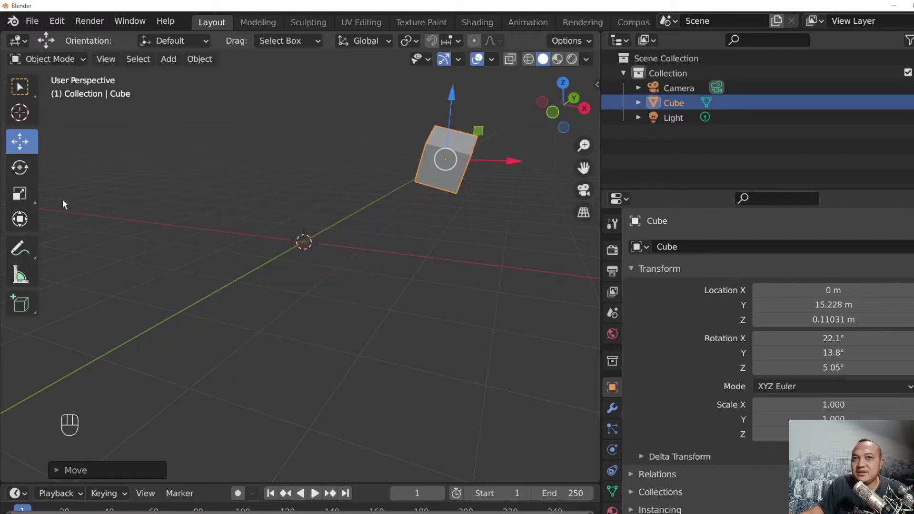
- Stretch the cube along X to a scale of about 1.73 with the Scale tool, and shrink it slightly along Z
{"action": "left_click", "coordinate": [33, 200]}
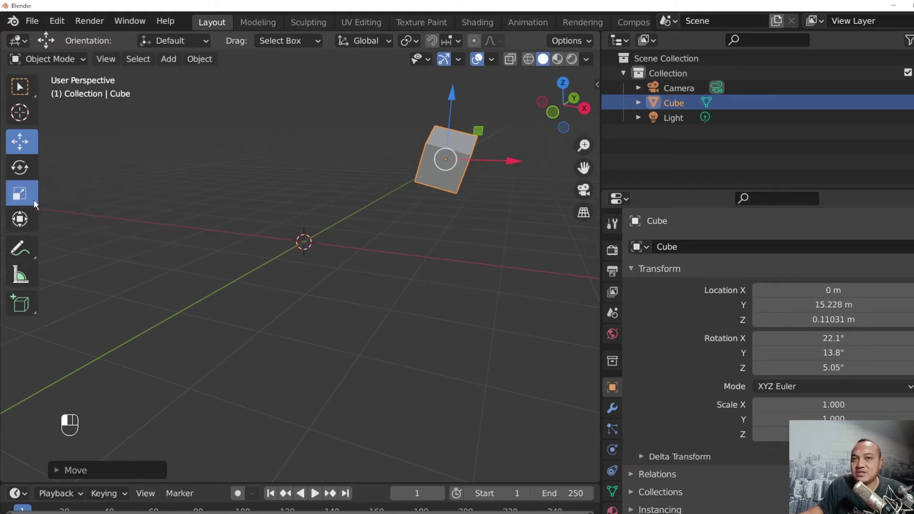
{"action": "left_click", "coordinate": [34, 199]}
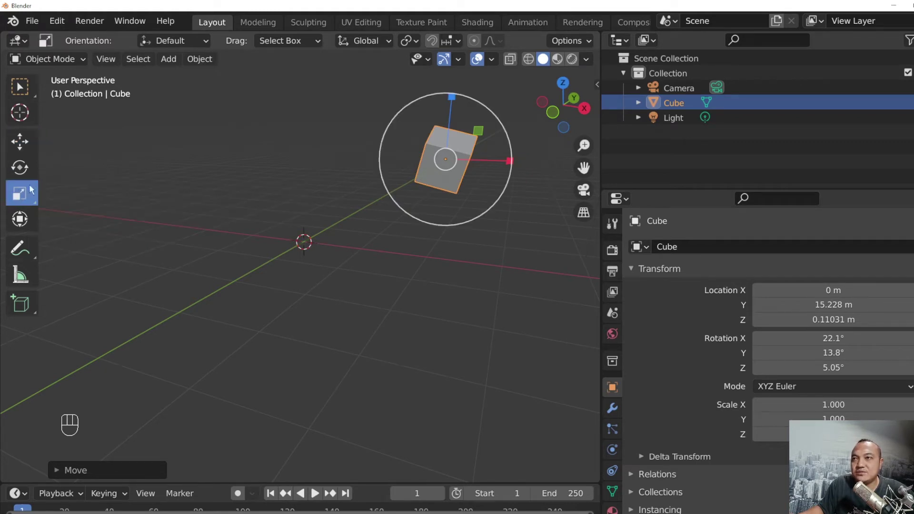
{"action": "left_click_drag", "start_coordinate": [17, 197], "coordinate": [34, 207]}
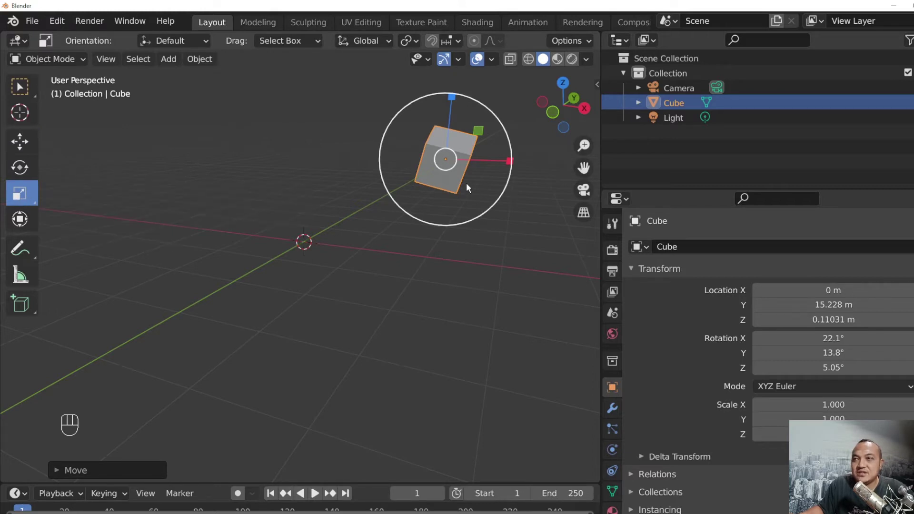
{"action": "scroll", "coordinate": [466, 185], "scroll_direction": "down", "scroll_amount": 1}
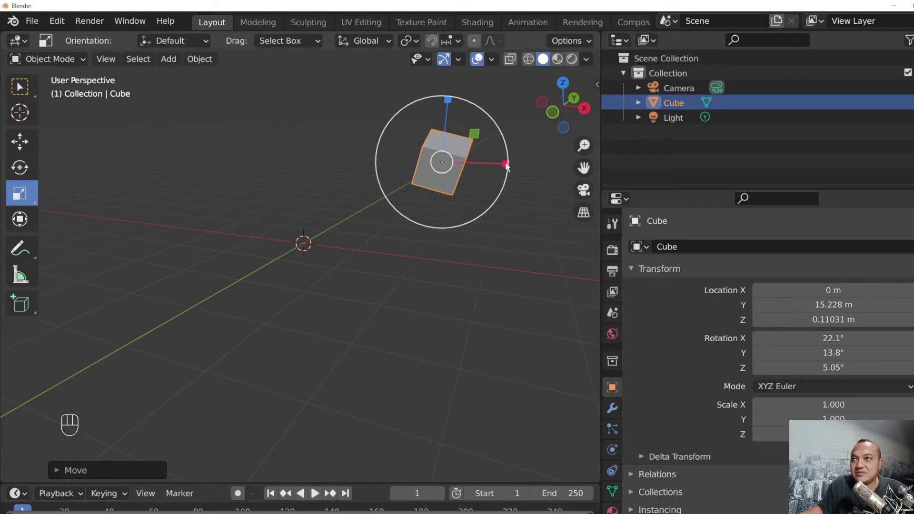
{"action": "left_click_drag", "start_coordinate": [505, 164], "coordinate": [553, 165]}
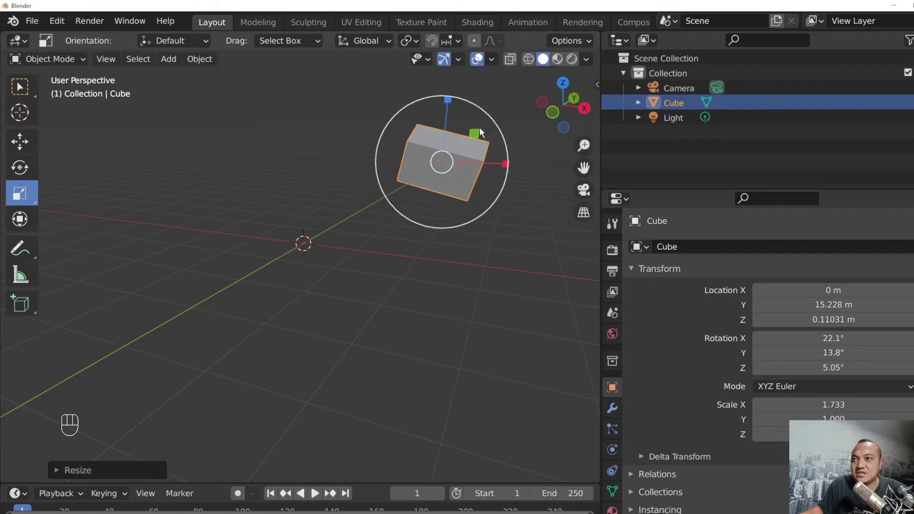
{"action": "mouse_move", "coordinate": [447, 100]}
{"action": "left_mouse_down"}
{"action": "mouse_move", "coordinate": [449, 87]}
{"action": "mouse_move", "coordinate": [451, 109]}
{"action": "left_mouse_up"}
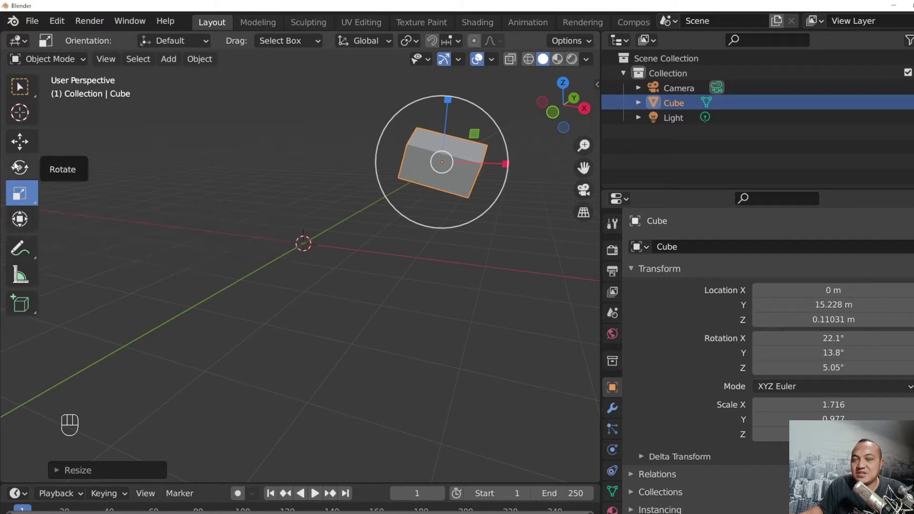
- Activate the combined Transform tool and move the cube along the X axis to about -4.61 m
{"action": "left_click", "coordinate": [25, 220]}
{"action": "scroll", "coordinate": [515, 138], "scroll_direction": "down", "scroll_amount": 1}
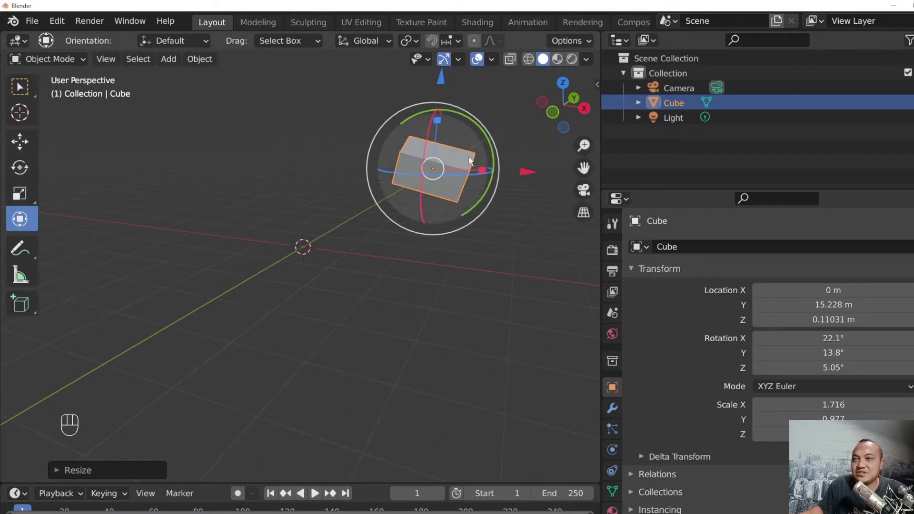
{"action": "middle_click_drag", "start_coordinate": [453, 259], "coordinate": [90, 371]}
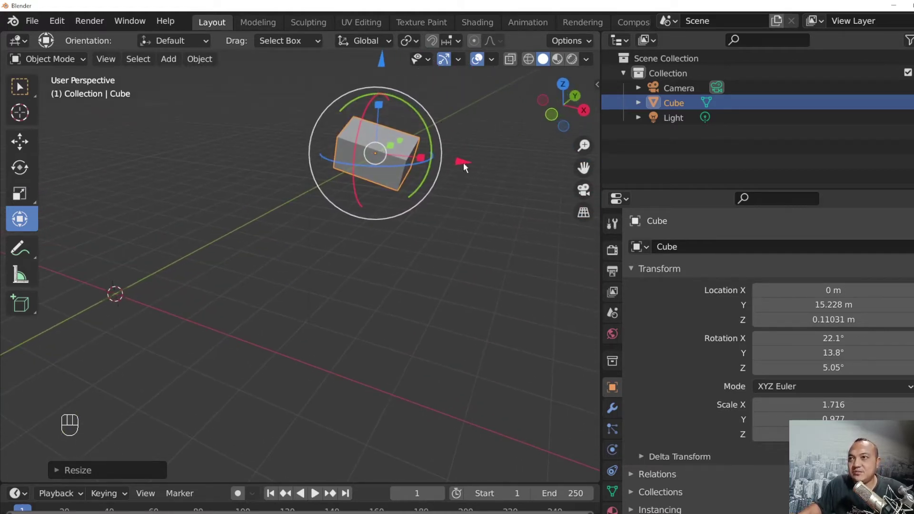
{"action": "left_click_drag", "start_coordinate": [464, 162], "coordinate": [382, 179]}
- Reduce the cube's X scale to about 1.38 and rotate it to about X 33.2°, Y 12.6°, Z 7.58° with the Transform gizmo
{"action": "left_click_drag", "start_coordinate": [335, 149], "coordinate": [311, 147]}
{"action": "left_click_drag", "start_coordinate": [279, 92], "coordinate": [275, 103]}
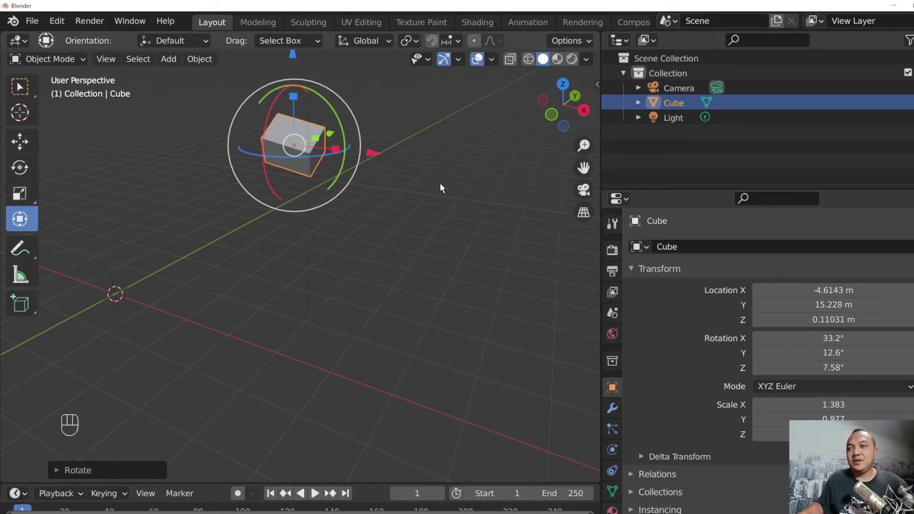
{"action": "scroll", "coordinate": [440, 188], "scroll_direction": "down", "scroll_amount": 2}
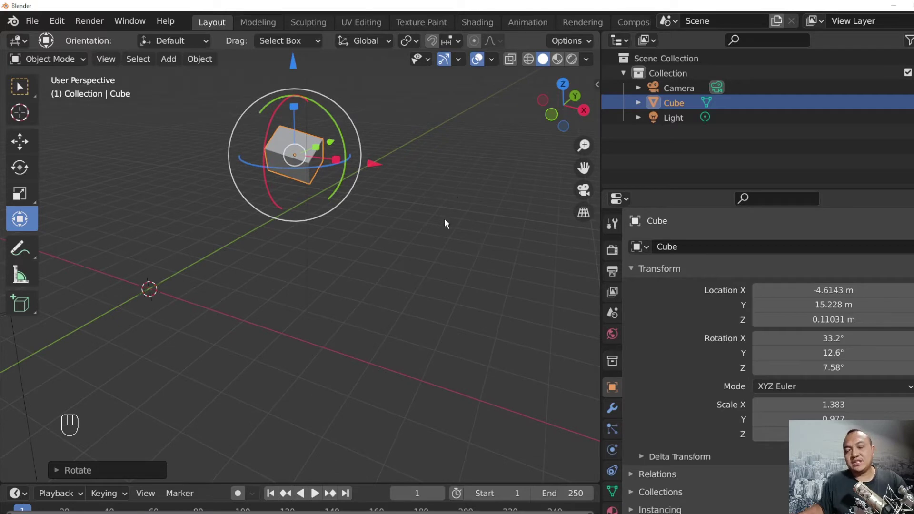
{"action": "middle_click_drag", "start_coordinate": [432, 213], "coordinate": [412, 212]}
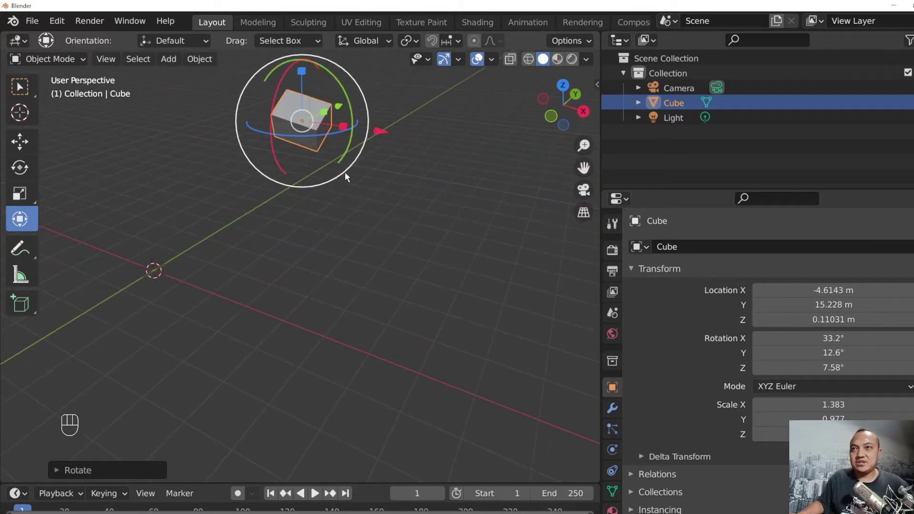
- Switch back to the Select Box tool and move the view until the cube is out of sight
{"action": "middle_click_drag", "start_coordinate": [345, 177], "coordinate": [422, 267], "text": "shift"}
{"action": "scroll", "coordinate": [406, 233], "scroll_direction": "down", "scroll_amount": 4}
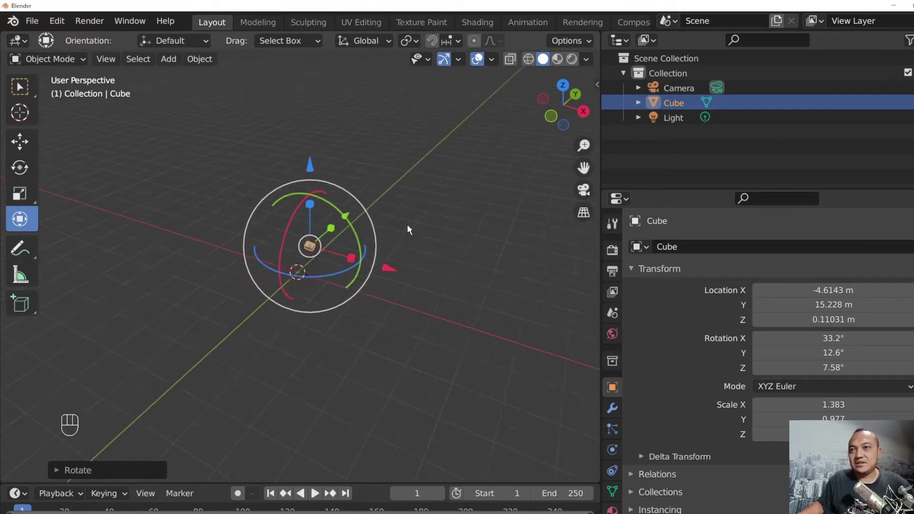
{"action": "middle_click_drag", "start_coordinate": [407, 229], "coordinate": [199, 168]}
{"action": "left_click", "coordinate": [30, 91]}
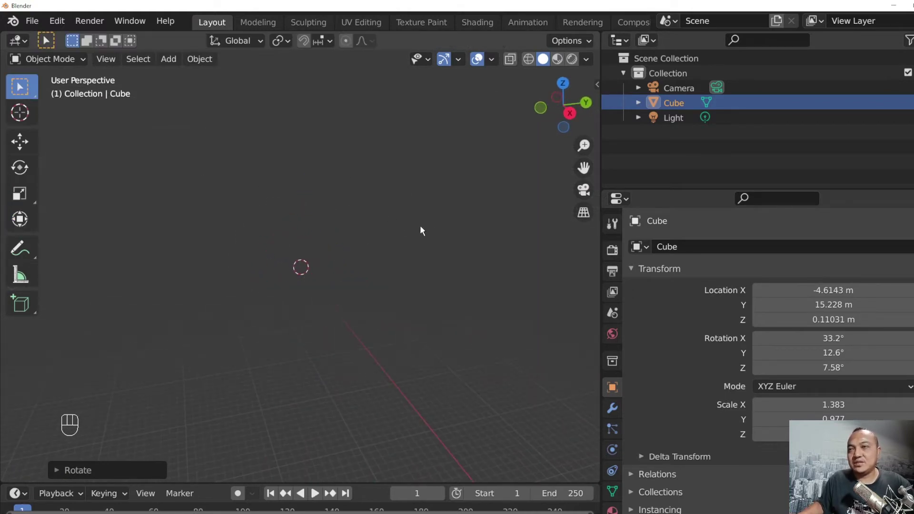
{"action": "middle_click_drag", "start_coordinate": [420, 224], "coordinate": [158, 253], "text": "shift"}
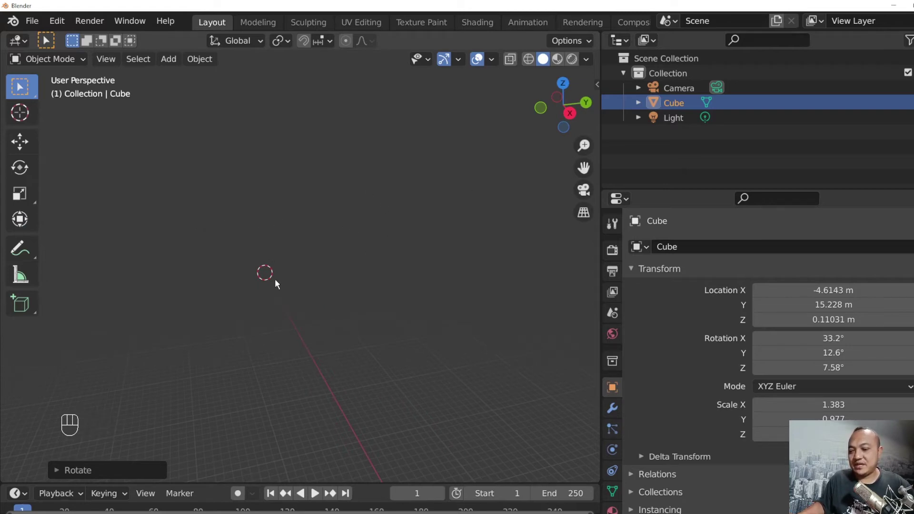
- Frame the selected cube in the viewport and zoom back out from it
{"action": "key", "text": "KP_Decimal"}
{"action": "key", "text": "KP_Decimal"}
{"action": "key", "text": "KP_Decimal"}
{"action": "key", "text": "KP_Decimal"}
{"action": "key", "text": "KP_Decimal"}
{"action": "key", "text": "KP_Decimal"}
{"action": "key", "text": "KP_Decimal"}
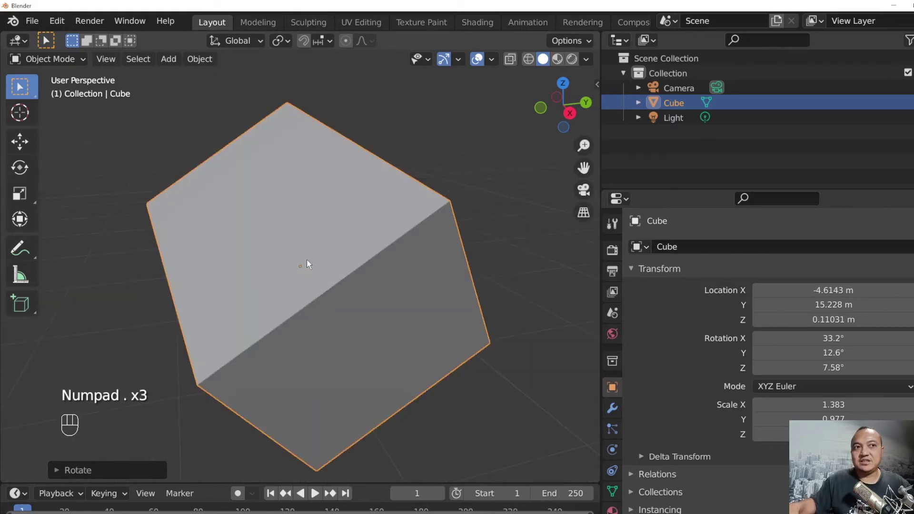
{"action": "scroll", "coordinate": [388, 233], "scroll_direction": "down", "scroll_amount": 10}
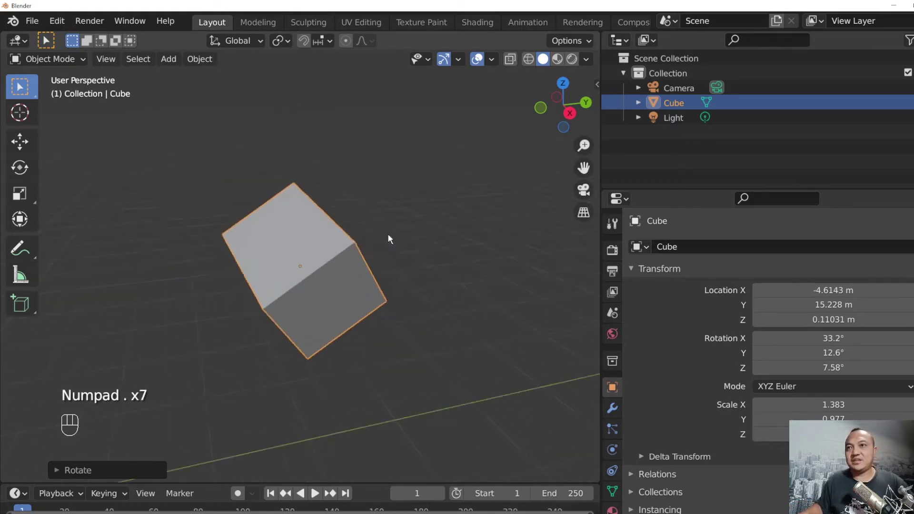
- Swing the view away from the cube and frame the selected cube again
{"action": "middle_click_drag", "start_coordinate": [358, 291], "coordinate": [79, 467]}
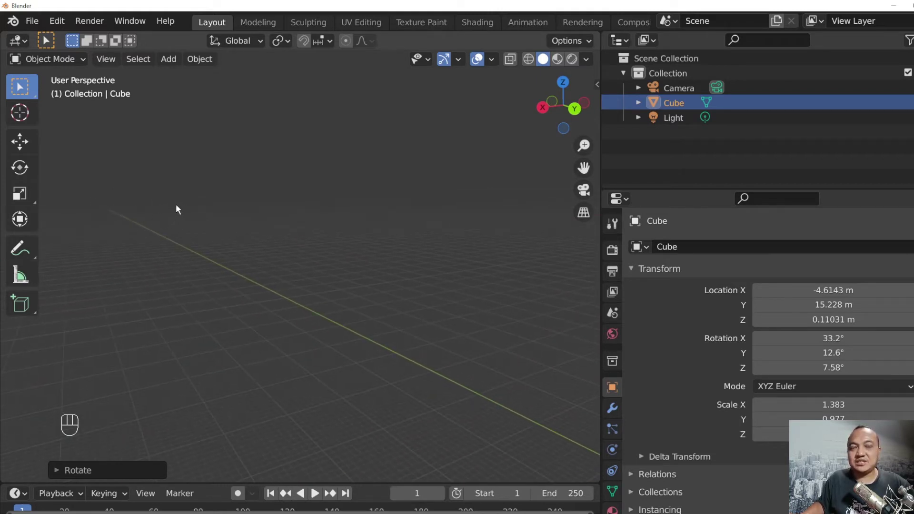
{"action": "key", "text": "KP_Decimal"}
{"action": "key", "text": "KP_Decimal"}
{"action": "key", "text": "KP_Decimal"}
{"action": "key", "text": "KP_Decimal"}
{"action": "key", "text": "KP_Decimal"}
{"action": "key", "text": "KP_Decimal"}
{"action": "key", "text": "KP_Decimal"}
{"action": "key", "text": "KP_Decimal"}
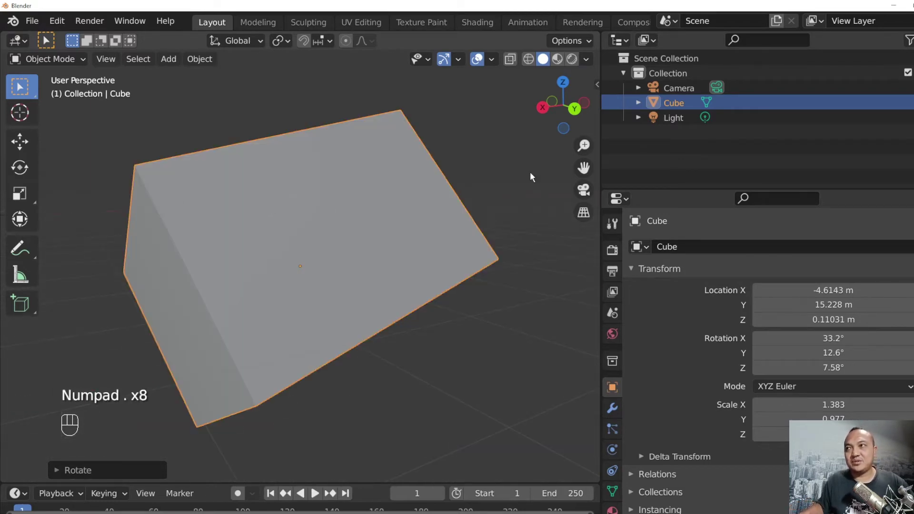
- Deselect the cube, select the Camera object and frame it in the viewport
{"action": "left_click", "coordinate": [254, 105]}
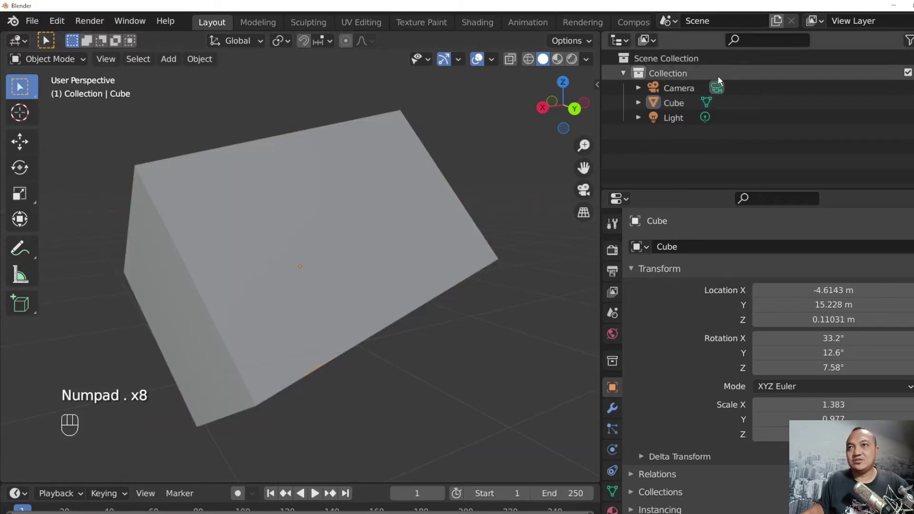
{"action": "left_click", "coordinate": [686, 87]}
{"action": "key", "text": "KP_Decimal"}
{"action": "key", "text": "KP_Decimal"}
{"action": "key", "text": "KP_Decimal"}
{"action": "key", "text": "KP_Decimal"}
{"action": "key", "text": "KP_Decimal"}
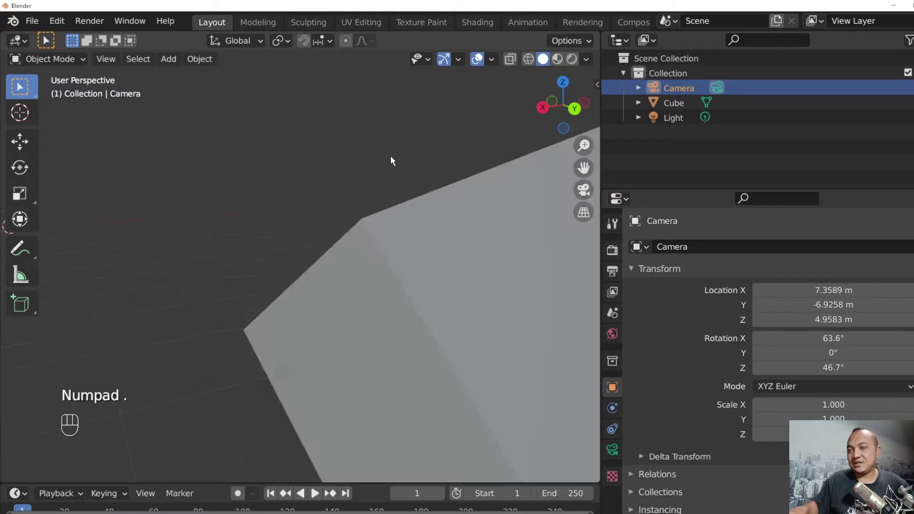
{"action": "scroll", "coordinate": [501, 324], "scroll_direction": "down", "scroll_amount": 5}
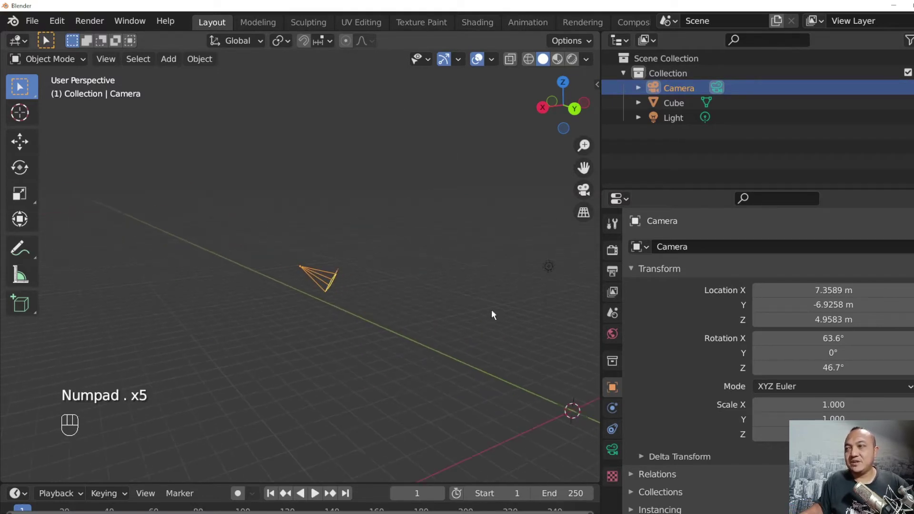
- Select the Light object and frame it in the viewport
{"action": "left_click", "coordinate": [663, 118]}
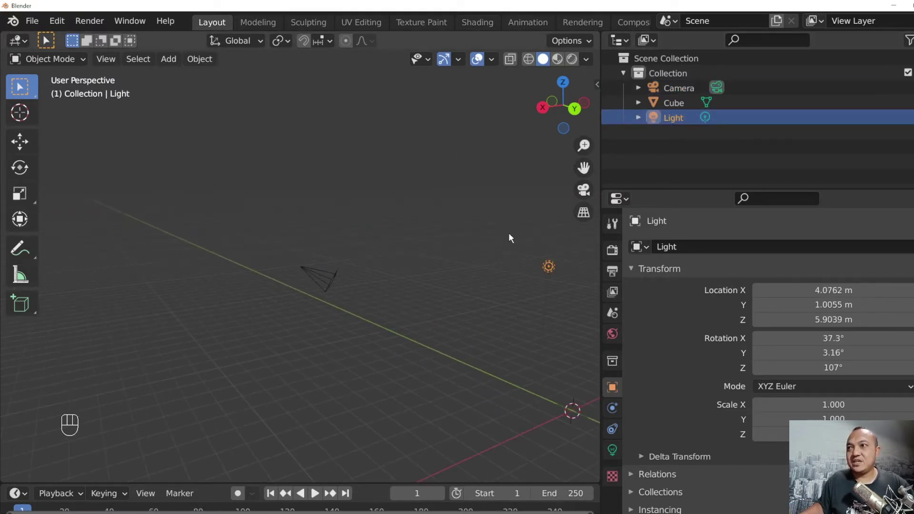
{"action": "key", "text": "KP_Decimal"}
{"action": "key", "text": "KP_Decimal"}
{"action": "key", "text": "KP_Decimal"}
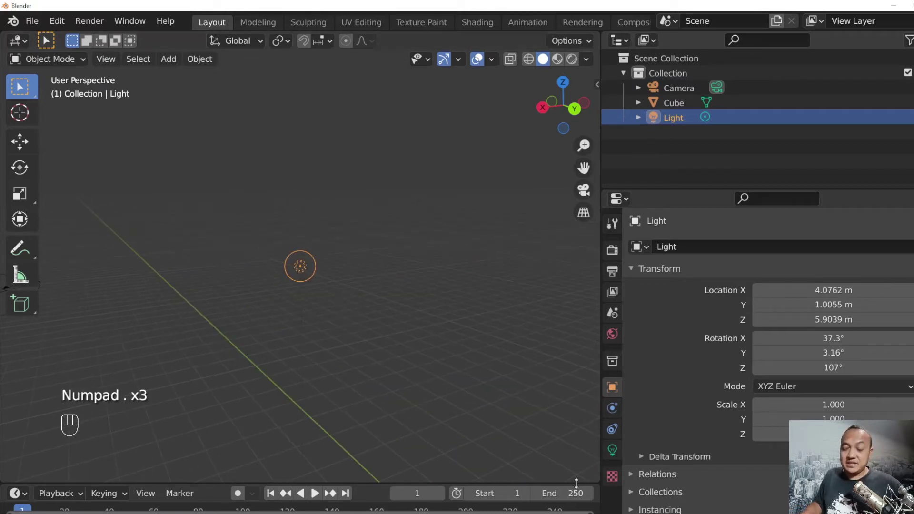
{"action": "key", "text": "KP_Decimal"}
{"action": "key", "text": "KP_Decimal"}
{"action": "key", "text": "KP_Decimal"}
{"action": "key", "text": "KP_Decimal"}
{"action": "key", "text": "KP_Decimal"}
{"action": "key", "text": "KP_Decimal"}
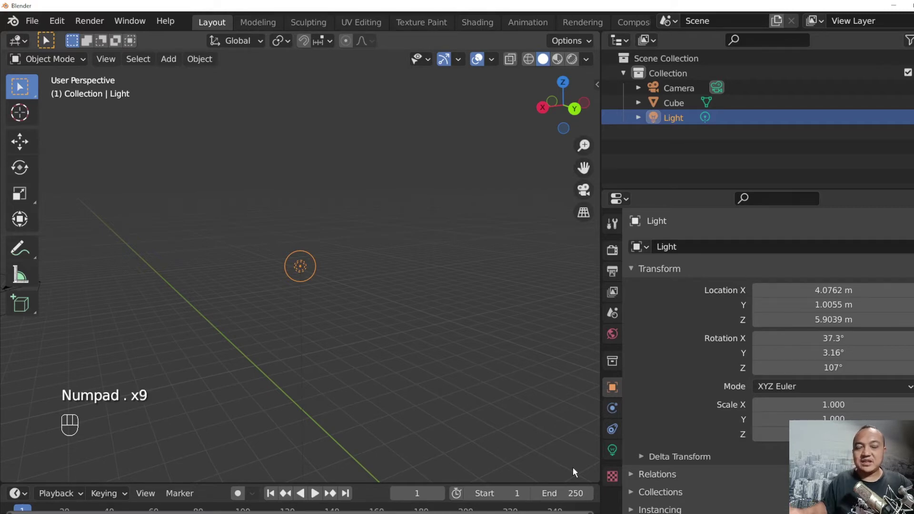
- Select the cube in the viewport and frame the view on it
{"action": "scroll", "coordinate": [317, 254], "scroll_direction": "down", "scroll_amount": 3}
{"action": "middle_click_drag", "start_coordinate": [317, 254], "coordinate": [454, 284]}
{"action": "left_click", "coordinate": [469, 300]}
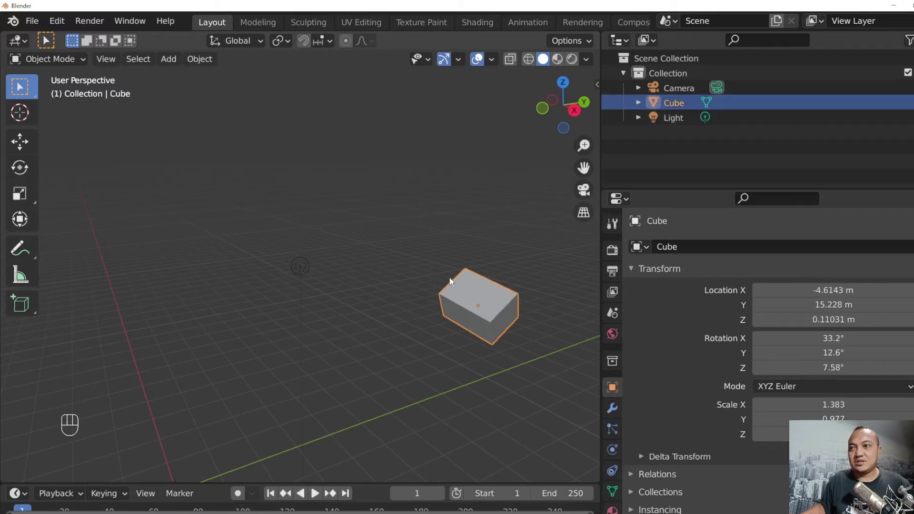
{"action": "key", "text": "KP_Decimal"}
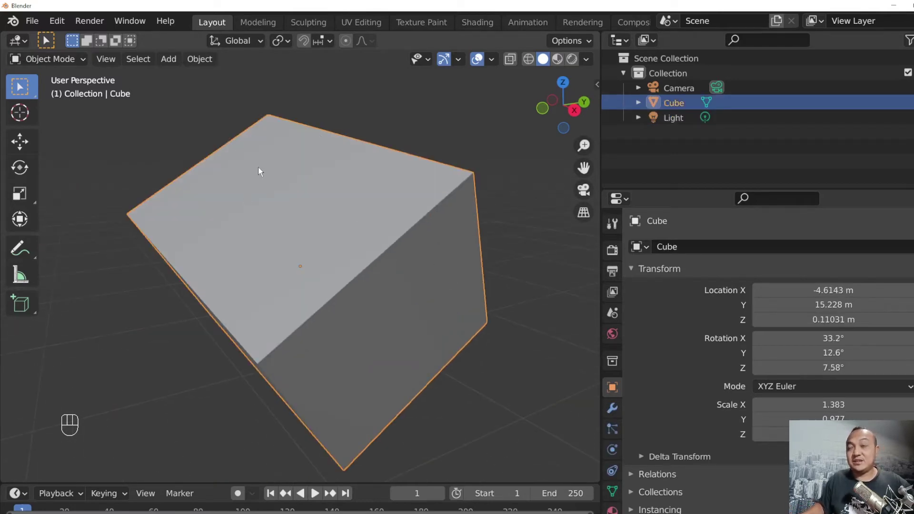
{"action": "scroll", "coordinate": [305, 175], "scroll_direction": "down", "scroll_amount": 10}
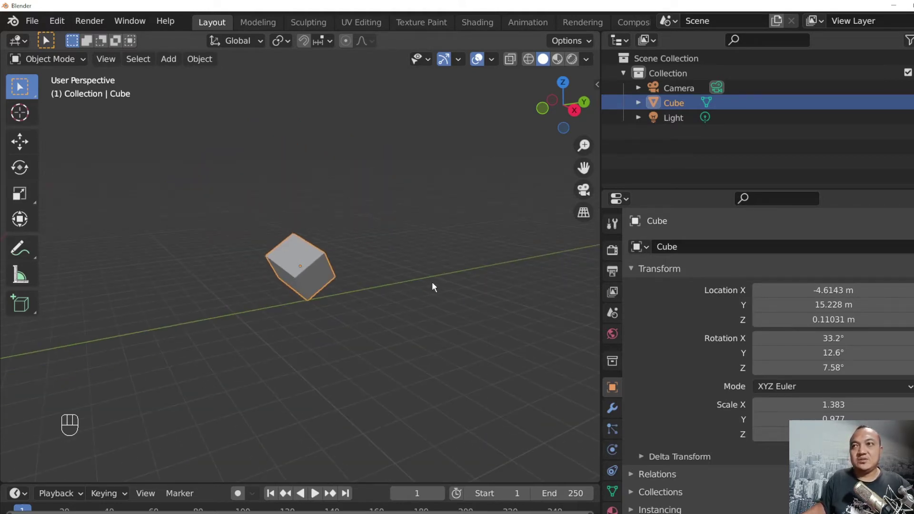
- Orbit around the cube and view the scene from low and high angles
{"action": "middle_click_drag", "start_coordinate": [433, 283], "coordinate": [340, 256]}
{"action": "mouse_move", "coordinate": [243, 252]}
{"action": "middle_mouse_down"}
{"action": "mouse_move", "coordinate": [163, 252]}
{"action": "mouse_move", "coordinate": [245, 288]}
{"action": "mouse_move", "coordinate": [256, 259]}
{"action": "mouse_move", "coordinate": [240, 280]}
{"action": "mouse_move", "coordinate": [256, 262]}
{"action": "middle_mouse_up"}
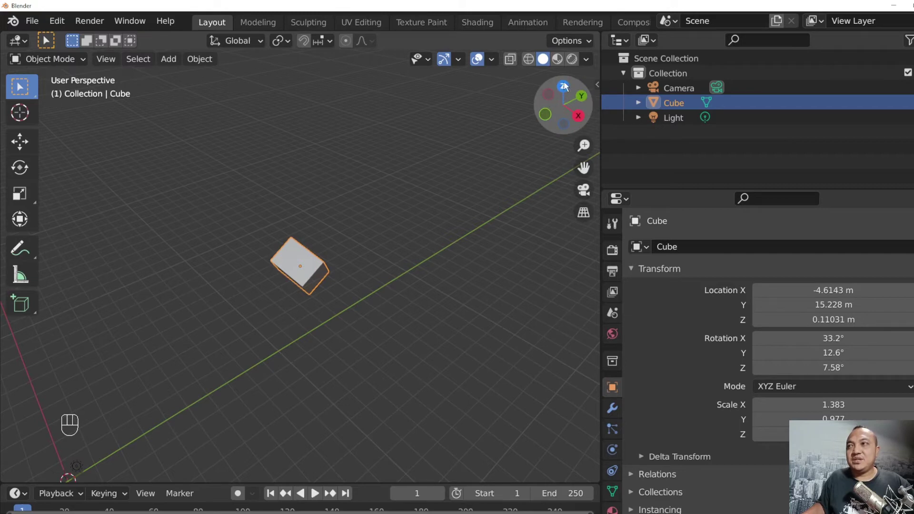
{"action": "middle_click_drag", "start_coordinate": [290, 282], "coordinate": [430, 227]}
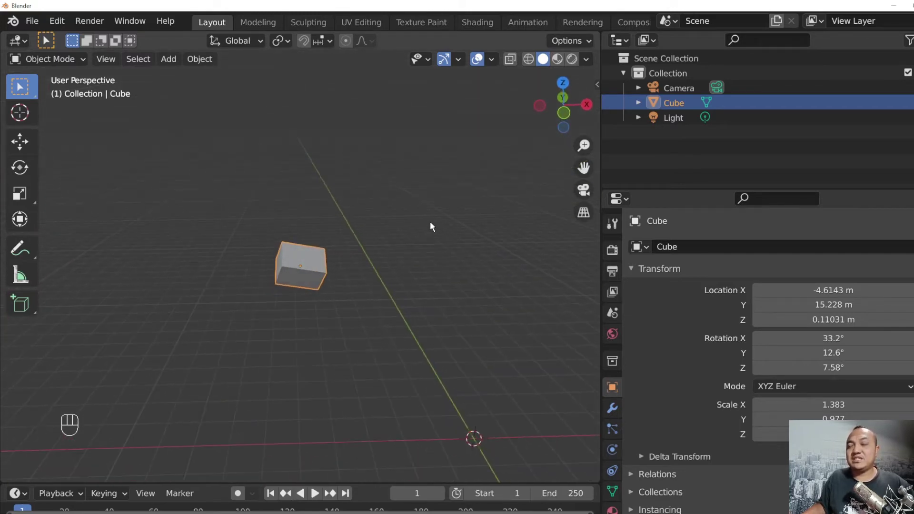
{"action": "scroll", "coordinate": [430, 227], "scroll_direction": "down", "scroll_amount": 4}
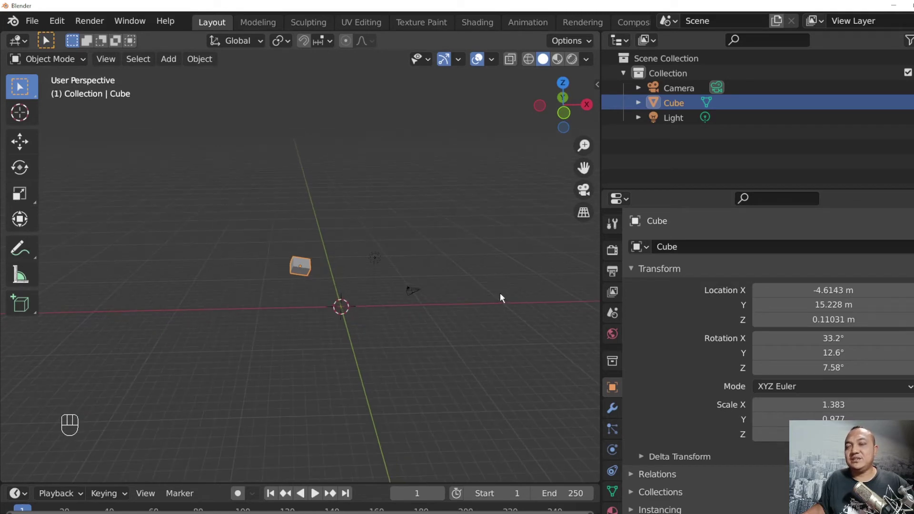
{"action": "middle_click_drag", "start_coordinate": [420, 319], "coordinate": [418, 293]}
{"action": "middle_click_drag", "start_coordinate": [493, 275], "coordinate": [472, 283]}
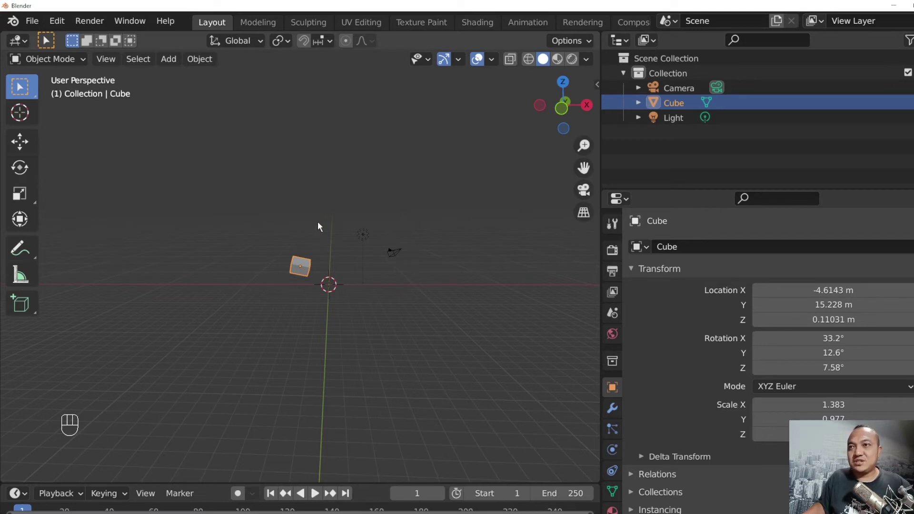
{"action": "middle_click_drag", "start_coordinate": [378, 250], "coordinate": [376, 289]}
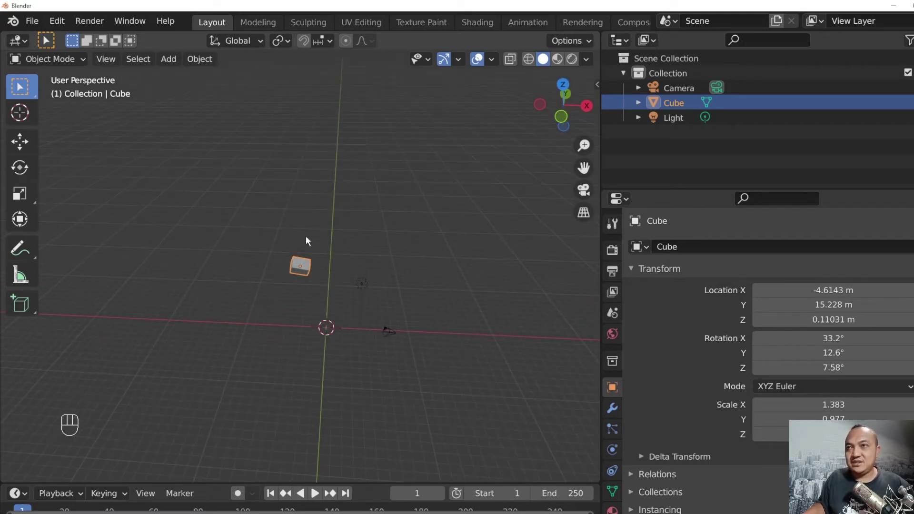
{"action": "middle_click_drag", "start_coordinate": [395, 151], "coordinate": [214, 307]}
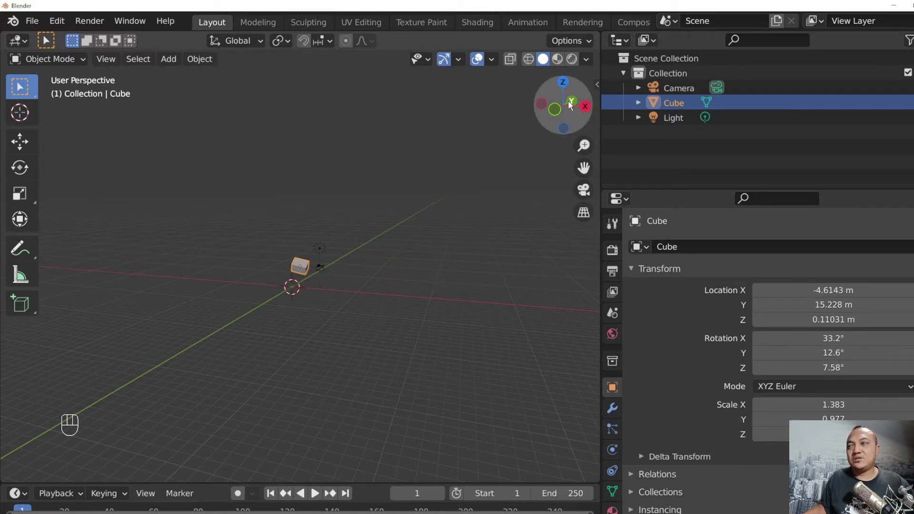
- Align the view to Right Orthographic, flip it to Left and back to Right, and return to perspective
{"action": "left_click", "coordinate": [586, 108]}
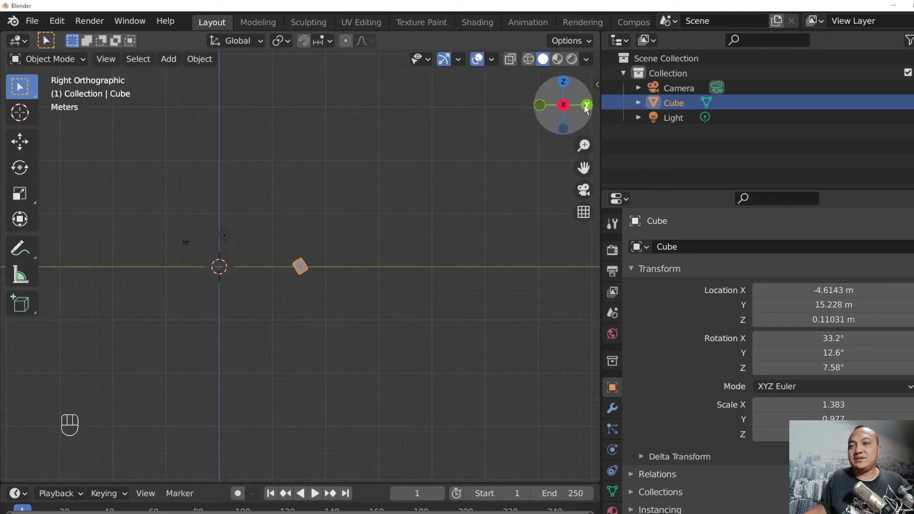
{"action": "scroll", "coordinate": [274, 277], "scroll_direction": "up", "scroll_amount": 5}
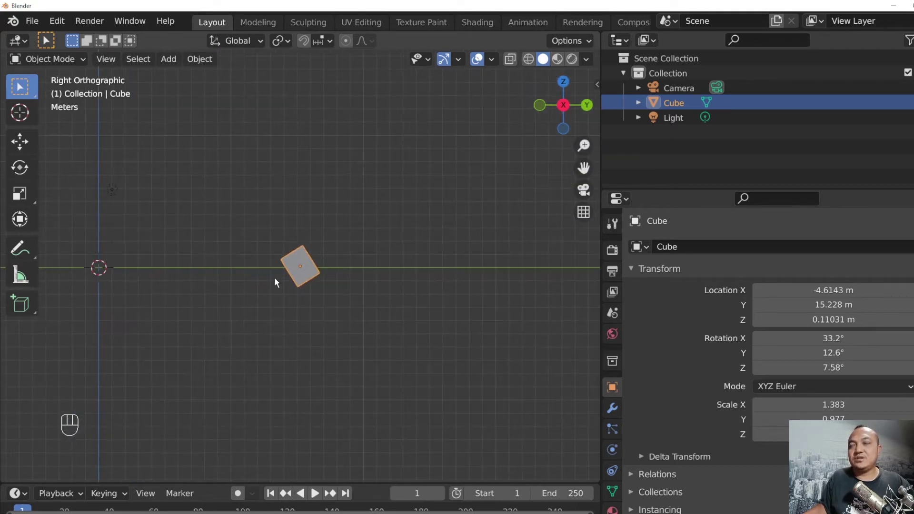
{"action": "left_click", "coordinate": [565, 106]}
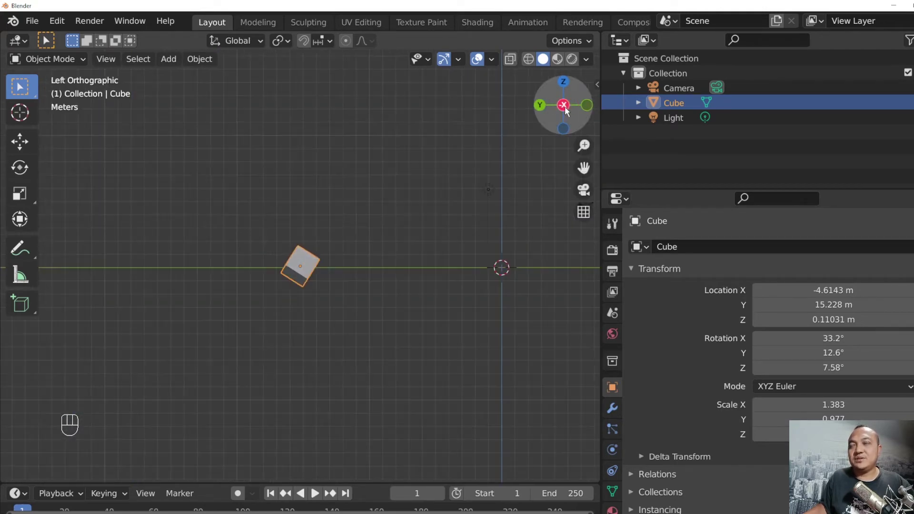
{"action": "left_click", "coordinate": [564, 106]}
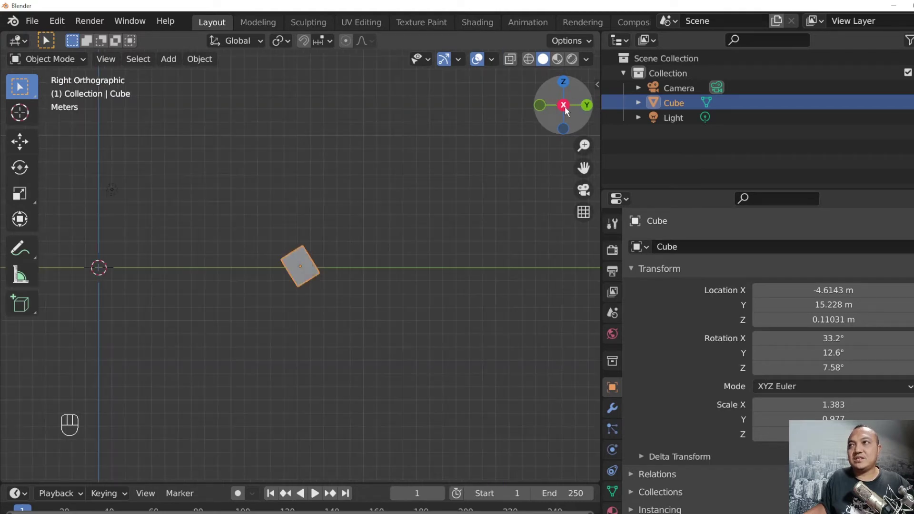
{"action": "key", "text": "KP_5"}
{"action": "middle_click_drag", "start_coordinate": [377, 242], "coordinate": [372, 276]}
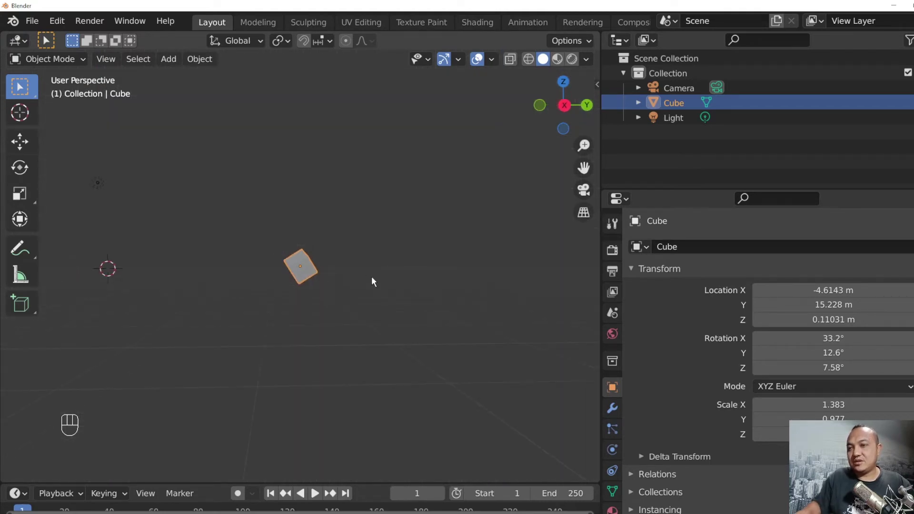
- Align the viewport to the Front Orthographic view
{"action": "key", "text": "KP_1"}
{"action": "key", "text": "KP_1"}
{"action": "key", "text": "KP_1"}
{"action": "key", "text": "KP_1"}
{"action": "key", "text": "KP_1"}
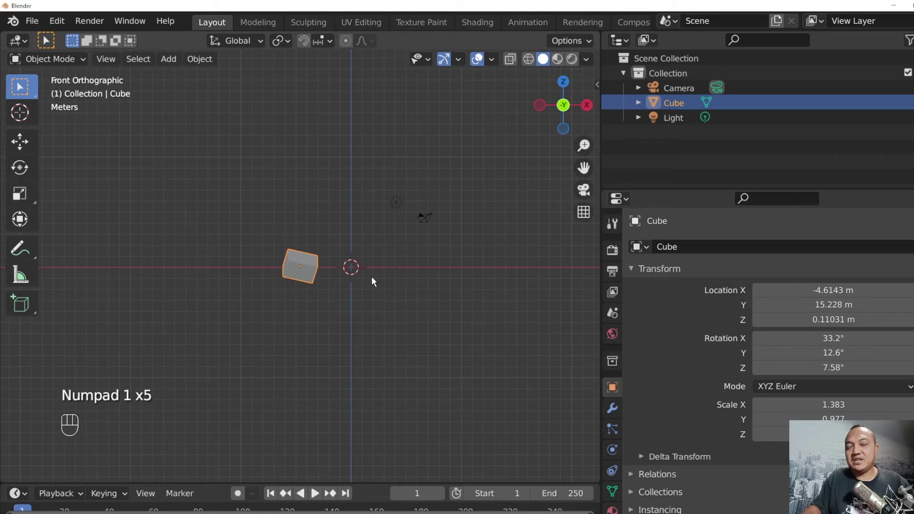
{"action": "key", "text": "KP_1"}
{"action": "key", "text": "KP_1"}
{"action": "key", "text": "KP_1"}
{"action": "key", "text": "KP_1"}
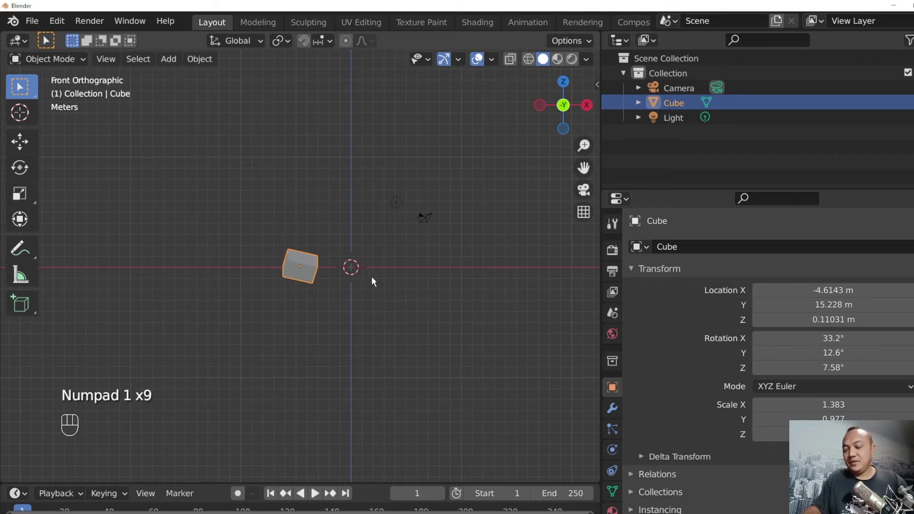
{"action": "key", "text": "KP_1"}
{"action": "key", "text": "KP_1"}
{"action": "key", "text": "KP_1"}
{"action": "key", "text": "KP_1"}
{"action": "key", "text": "KP_1"}
{"action": "key", "text": "KP_1"}
{"action": "key", "text": "KP_1"}
{"action": "key", "text": "KP_1"}
{"action": "key", "text": "KP_1"}
{"action": "key", "text": "KP_1"}
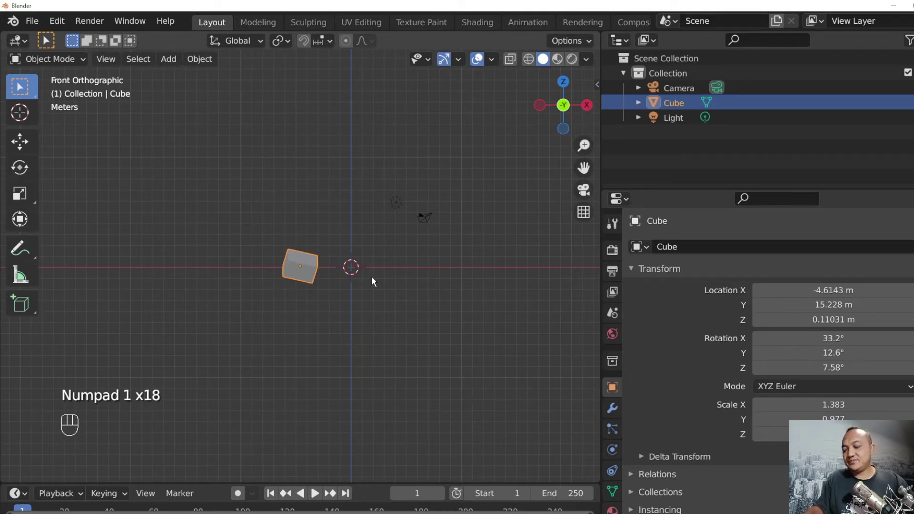
- Switch the viewport through the Right, Top and Front orthographic views
{"action": "key", "text": "KP_3"}
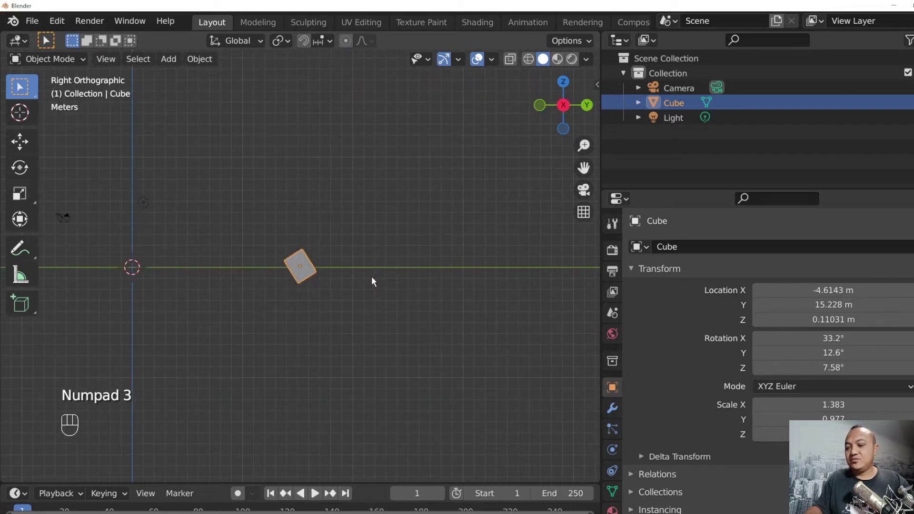
{"action": "key", "text": "KP_7"}
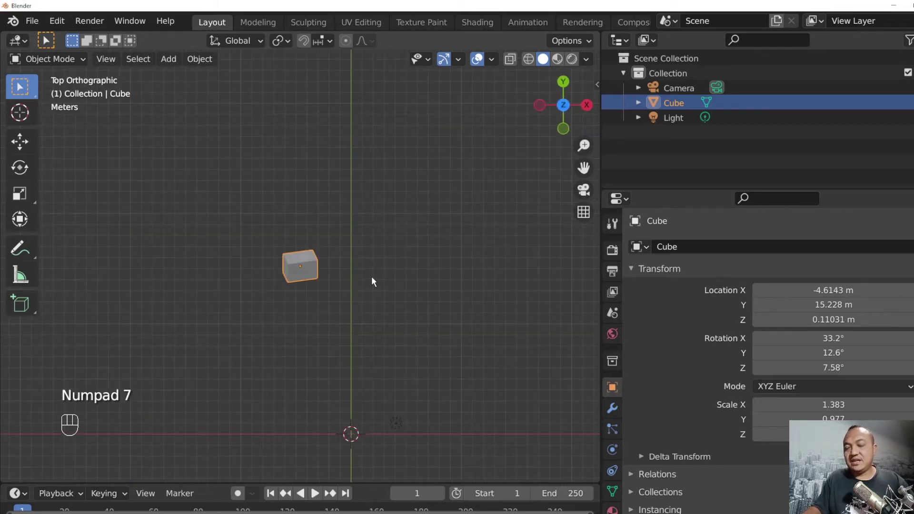
{"action": "key", "text": "KP_1"}
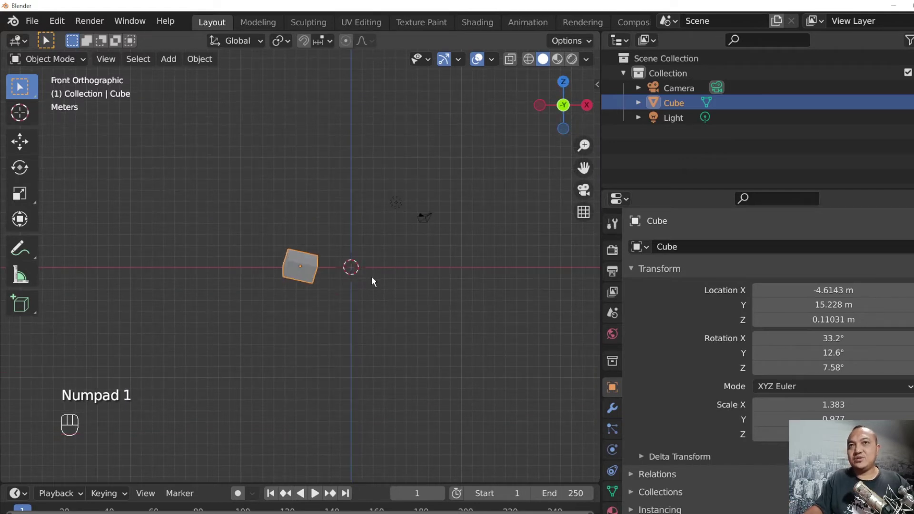
{"action": "key", "text": "KP_1"}
- Orbit the view downward in fixed increments to look from beneath the cube, and finish in Right Orthographic view
{"action": "key", "text": "KP_2"}
{"action": "key", "text": "KP_2"}
{"action": "key", "text": "KP_2"}
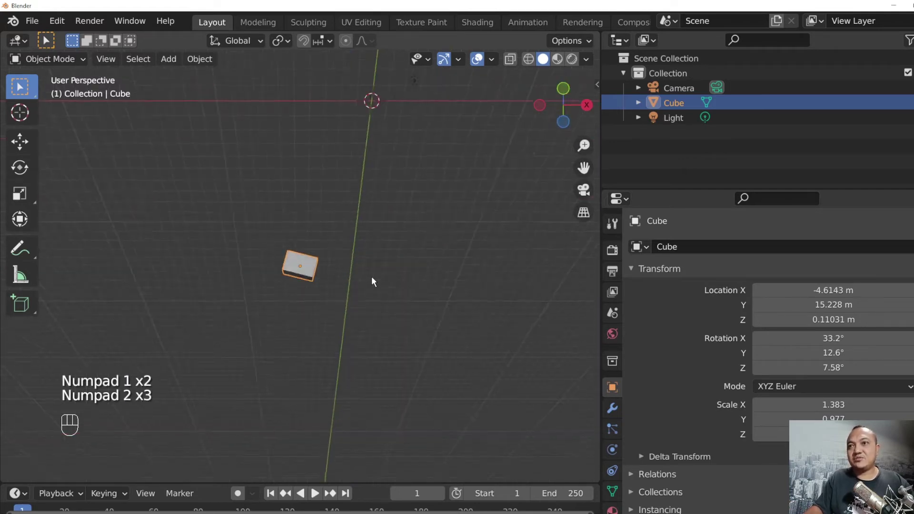
{"action": "key", "text": "KP_2"}
{"action": "key", "text": "KP_2"}
{"action": "key", "text": "KP_2"}
{"action": "key", "text": "KP_2"}
{"action": "key", "text": "KP_2"}
{"action": "key", "text": "KP_2"}
{"action": "key", "text": "KP_3"}
{"action": "key", "text": "KP_Enter"}
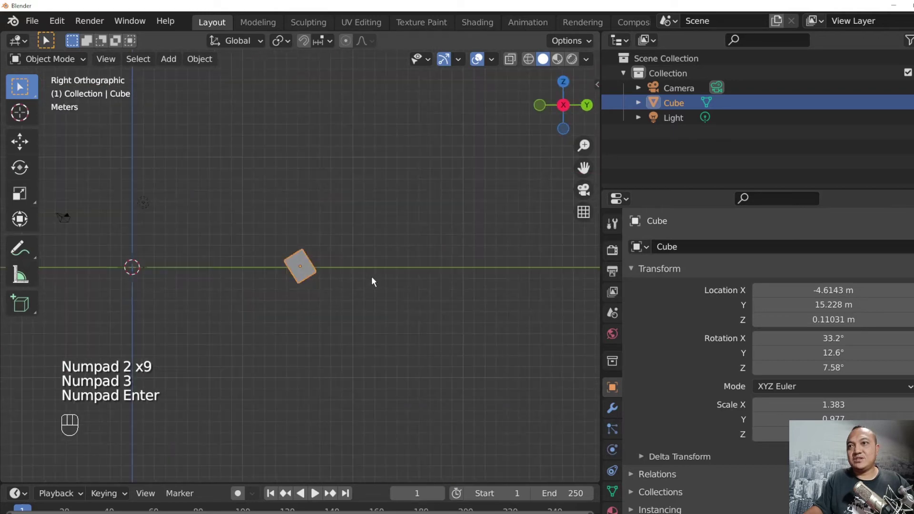
- Orbit the view horizontally around the selected cube in fixed increments, starting from the Right Orthographic view
{"action": "key", "text": "KP_3"}
{"action": "key", "text": "KP_3"}
{"action": "key", "text": "KP_3"}
{"action": "key", "text": "KP_3"}
{"action": "key", "text": "KP_4"}
{"action": "key", "text": "KP_4"}
{"action": "key", "text": "KP_4"}
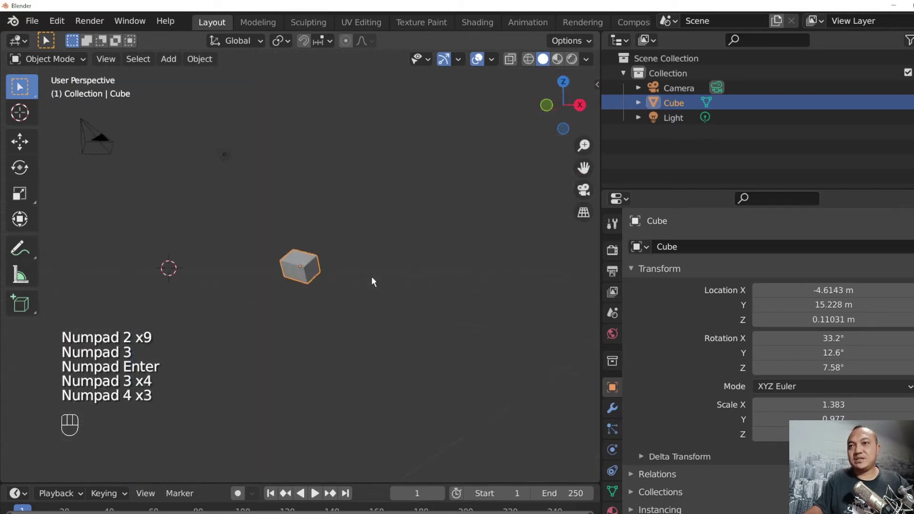
{"action": "key", "text": "KP_4"}
{"action": "key", "text": "KP_4"}
{"action": "key", "text": "KP_4"}
{"action": "key", "text": "KP_4"}
{"action": "key", "text": "KP_4"}
{"action": "key", "text": "KP_4"}
{"action": "key", "text": "KP_4"}
{"action": "key", "text": "KP_4"}
{"action": "key", "text": "KP_4"}
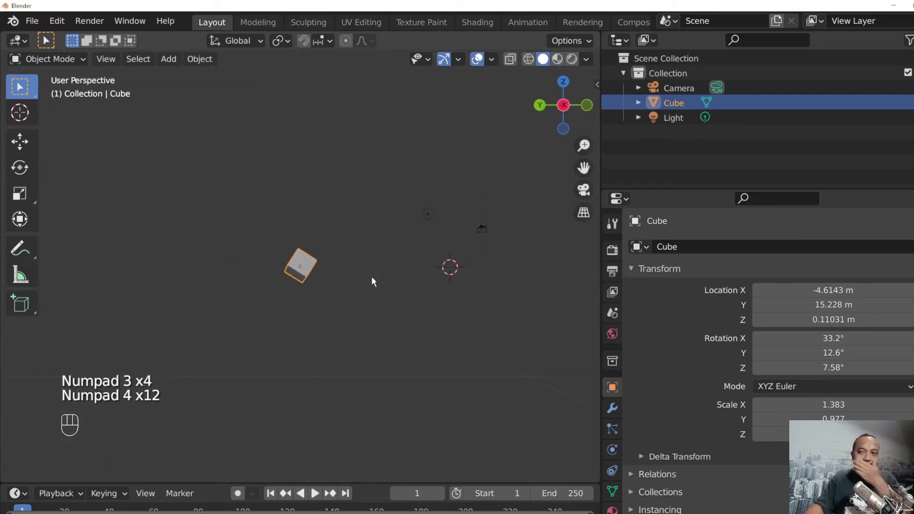
{"action": "key", "text": "KP_4"}
{"action": "key", "text": "KP_4"}
{"action": "key", "text": "KP_4"}
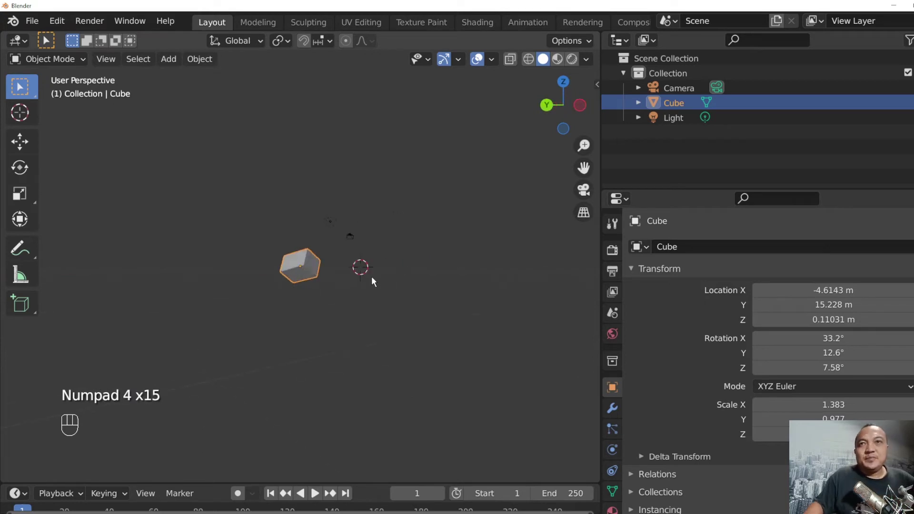
{"action": "key", "text": "KP_4"}
{"action": "key", "text": "KP_4"}
{"action": "key", "text": "KP_4"}
{"action": "key", "text": "KP_4"}
{"action": "key", "text": "KP_4"}
{"action": "key", "text": "KP_4"}
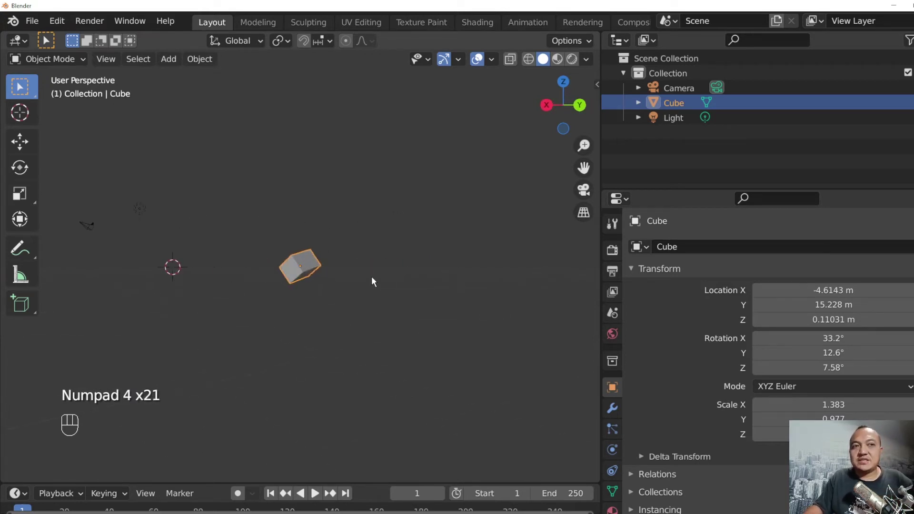
{"action": "key", "text": "KP_4"}
- Zoom in on the selected cube and orbit freely around it to inspect its faces
{"action": "scroll", "coordinate": [384, 321], "scroll_direction": "up", "scroll_amount": 6}
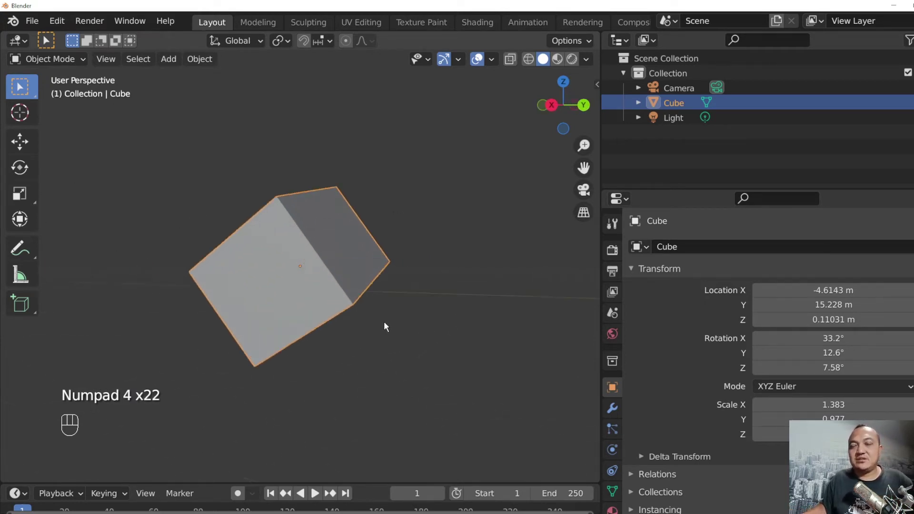
{"action": "middle_click_drag", "start_coordinate": [347, 243], "coordinate": [225, 267]}
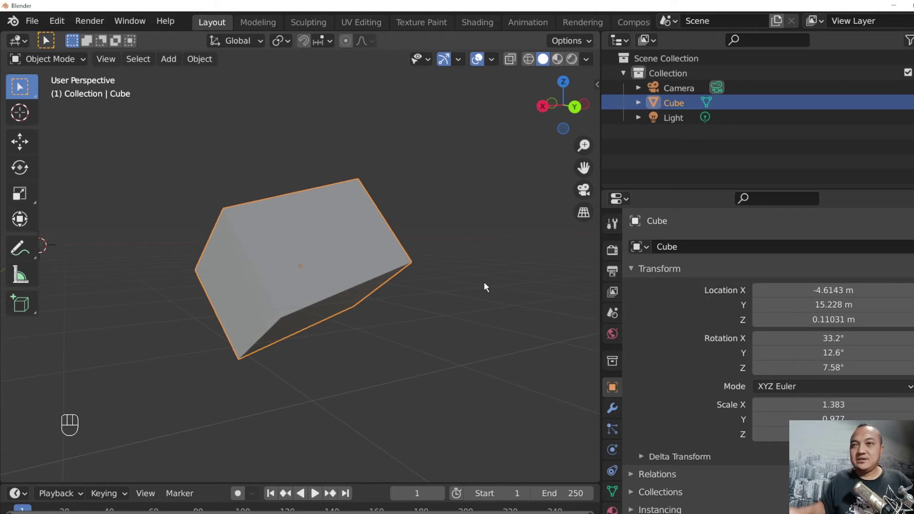
{"action": "middle_click_drag", "start_coordinate": [384, 228], "coordinate": [387, 279]}
- Switch the viewport through the Front, Right and Top orthographic views, and return to a perspective view above the cube
{"action": "key", "text": "KP_1"}
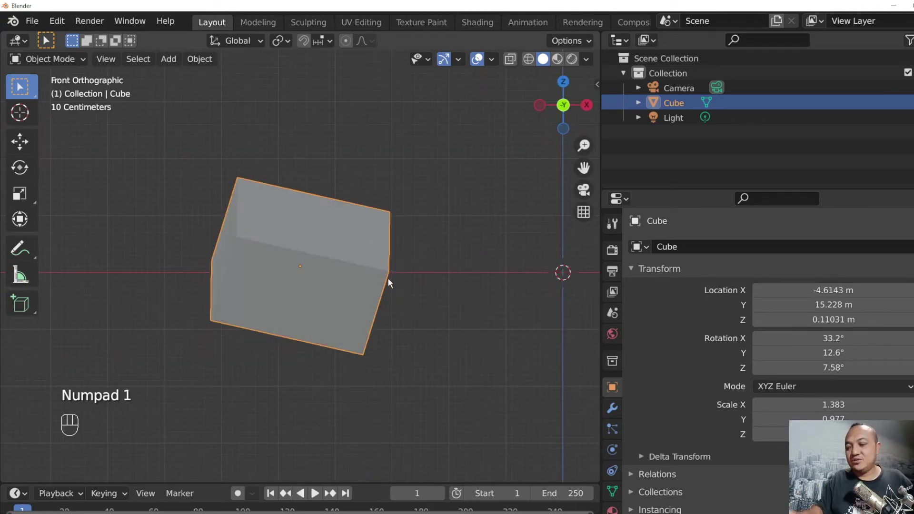
{"action": "key", "text": "KP_3"}
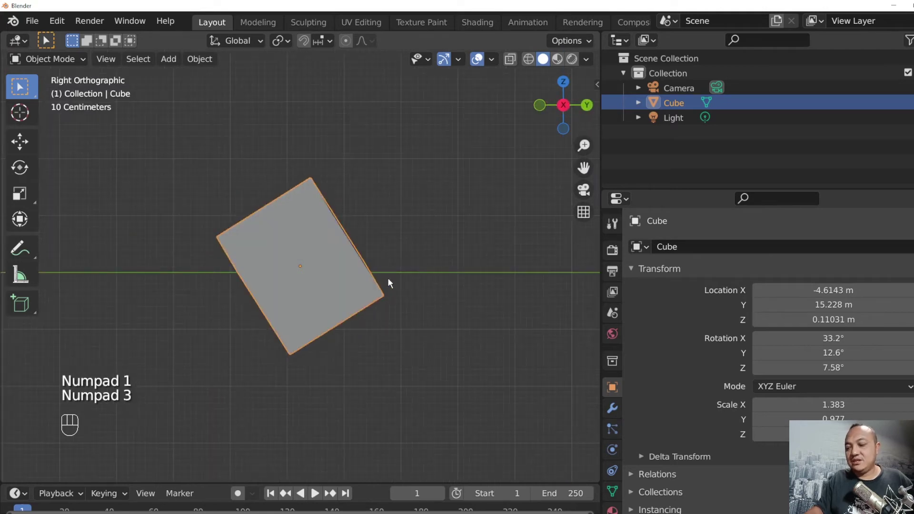
{"action": "key", "text": "KP_7"}
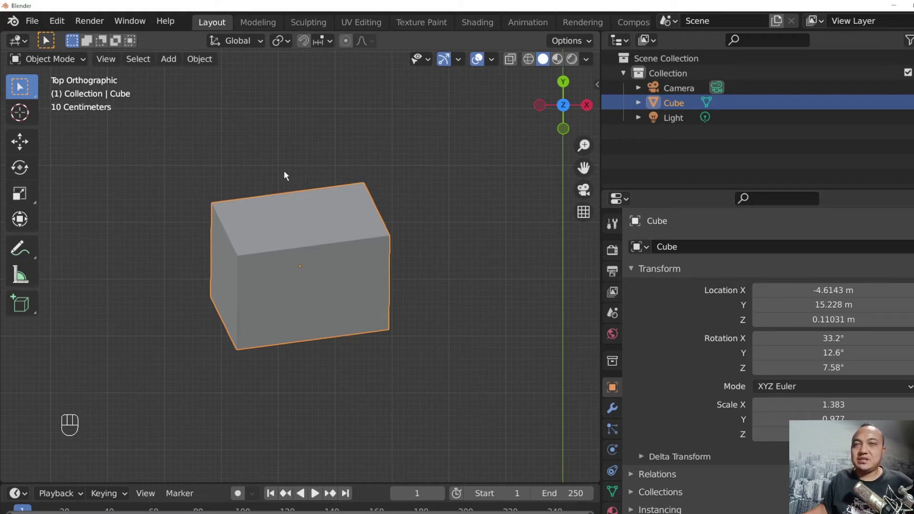
{"action": "left_click", "coordinate": [210, 167]}
{"action": "middle_click_drag", "start_coordinate": [348, 151], "coordinate": [360, 92]}
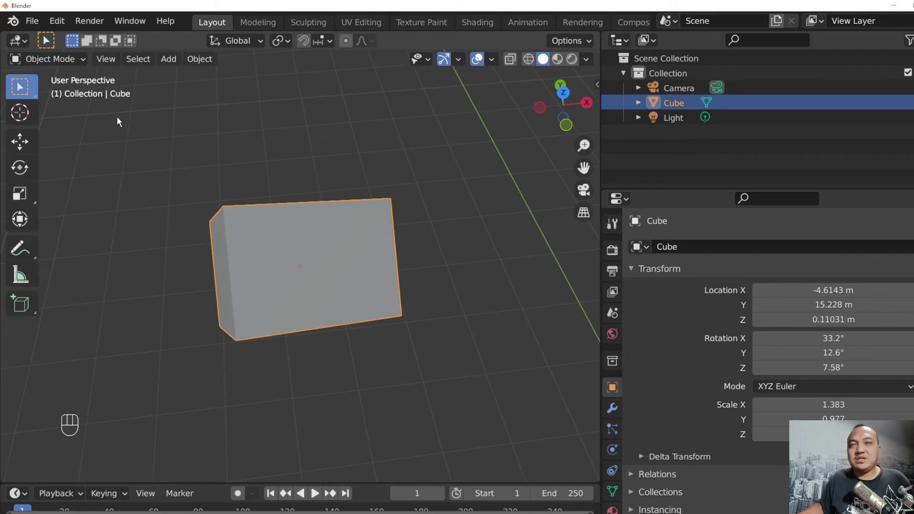
- Look through the available interaction modes for the cube and stay in Object Mode
{"action": "left_click", "coordinate": [41, 59]}
{"action": "left_click", "coordinate": [41, 59]}
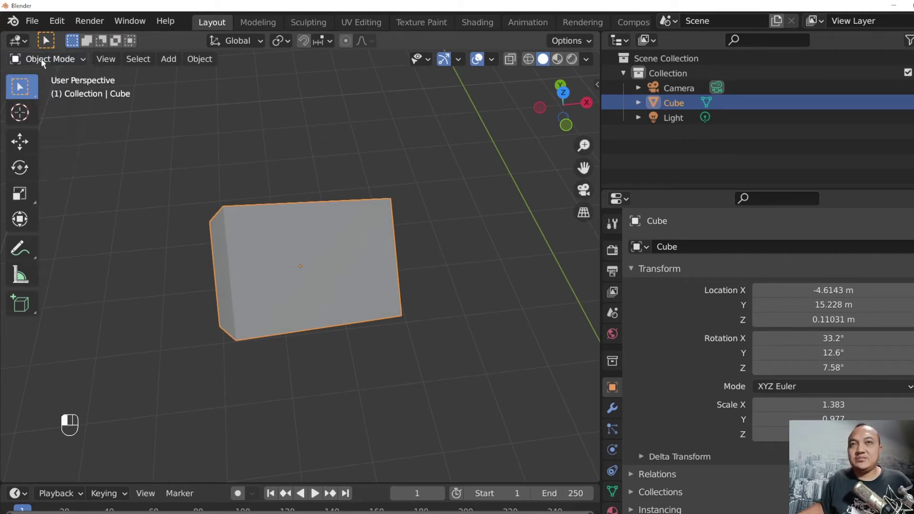
{"action": "left_click", "coordinate": [41, 58]}
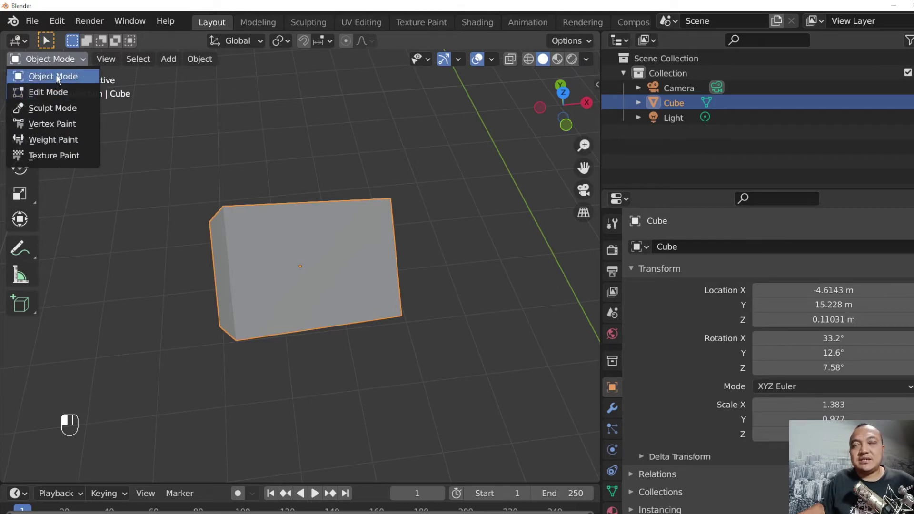
{"action": "left_click", "coordinate": [144, 105]}
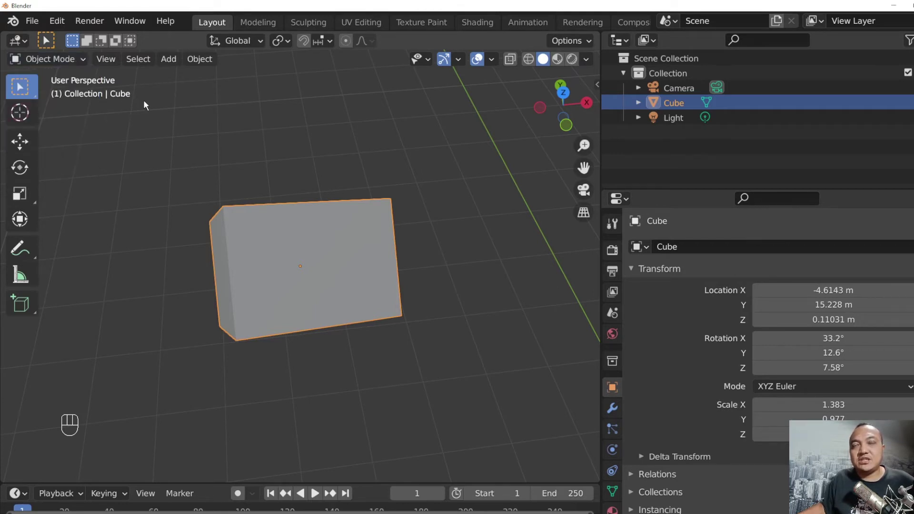
- Duplicate the cube and duplicate that copy, placing the two regular copies apart from each other behind the original
{"action": "left_click", "coordinate": [238, 160]}
{"action": "scroll", "coordinate": [375, 244], "scroll_direction": "down", "scroll_amount": 3}
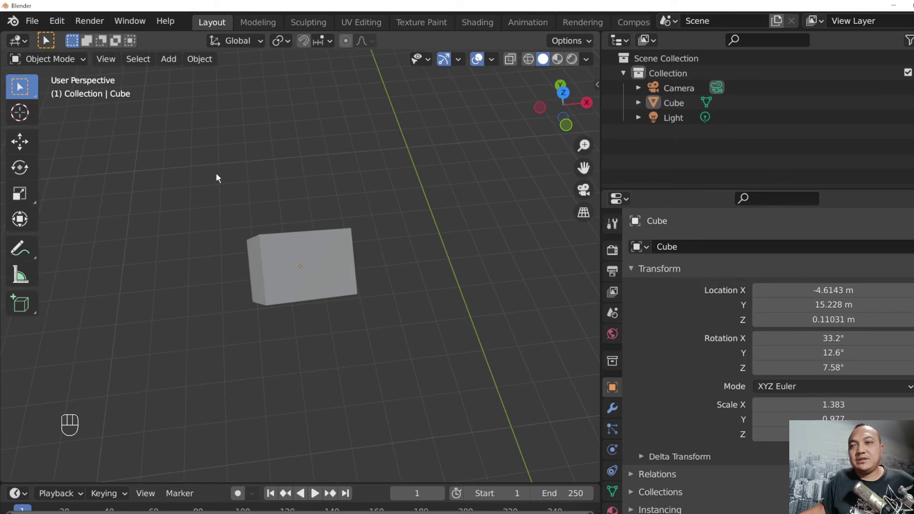
{"action": "scroll", "coordinate": [361, 275], "scroll_direction": "down", "scroll_amount": 3}
{"action": "left_click", "coordinate": [329, 275]}
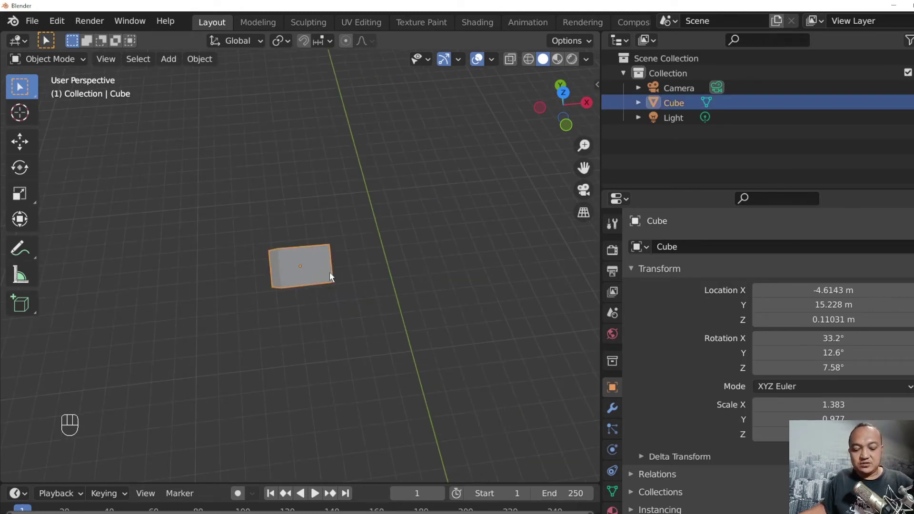
{"action": "key", "text": "shift+s"}
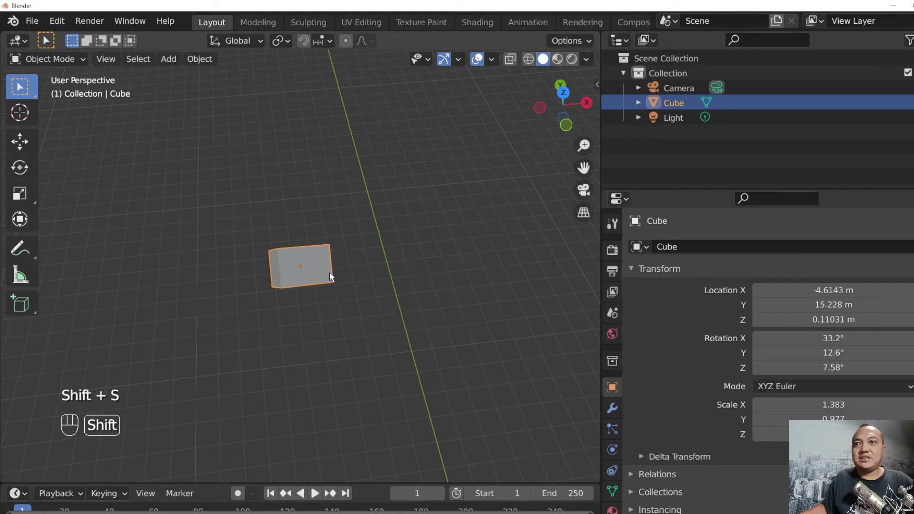
{"action": "key", "text": "shift+d"}
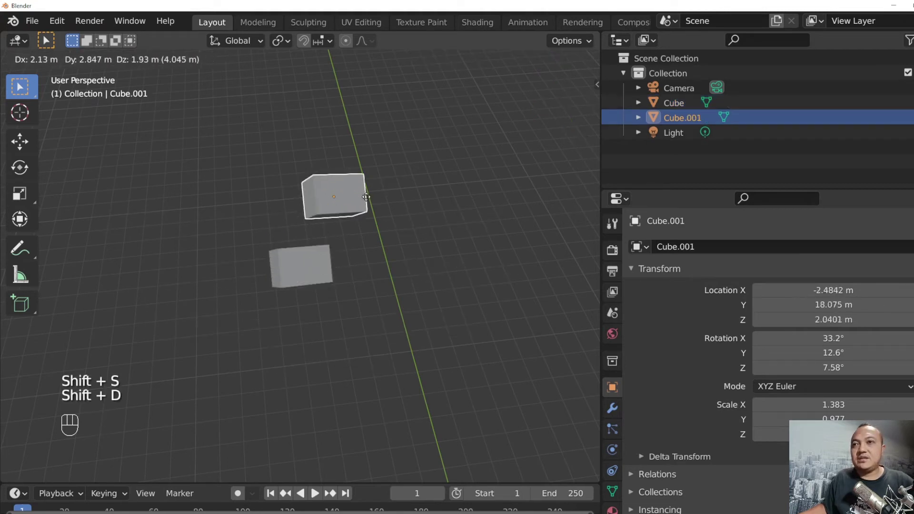
{"action": "left_click", "coordinate": [422, 167]}
{"action": "key", "text": "shift+d"}
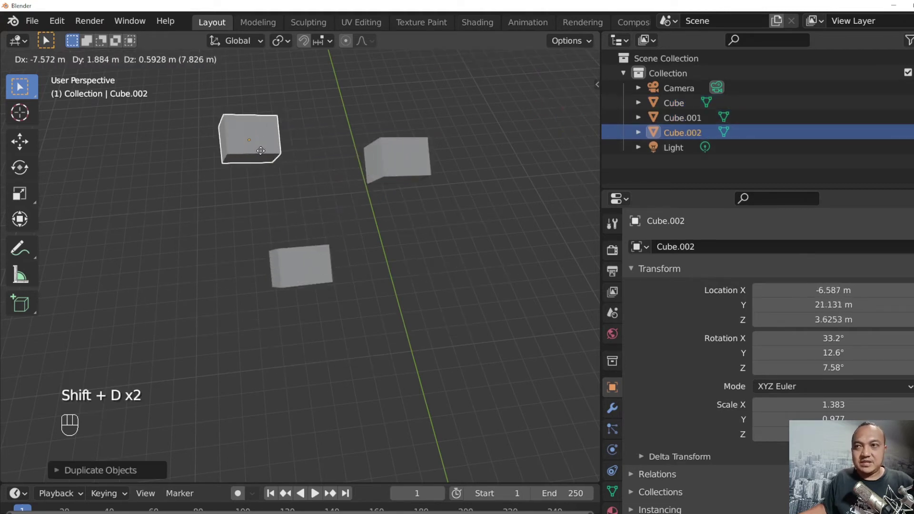
{"action": "left_click", "coordinate": [222, 158]}
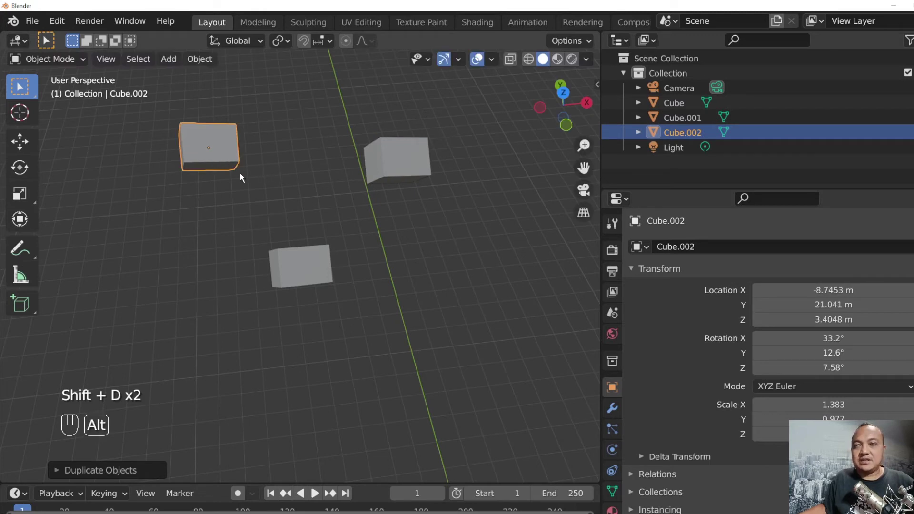
- Create three linked duplicates in succession from the newest copy, placing them on both sides and in front of the original cube
{"action": "key", "text": "alt+d"}
{"action": "left_click", "coordinate": [491, 268]}
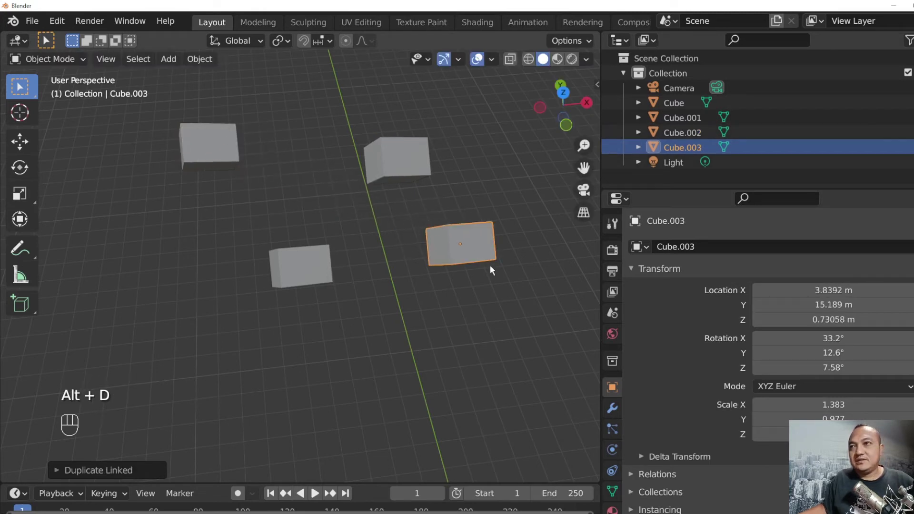
{"action": "key", "text": "alt+d"}
{"action": "left_click", "coordinate": [128, 291]}
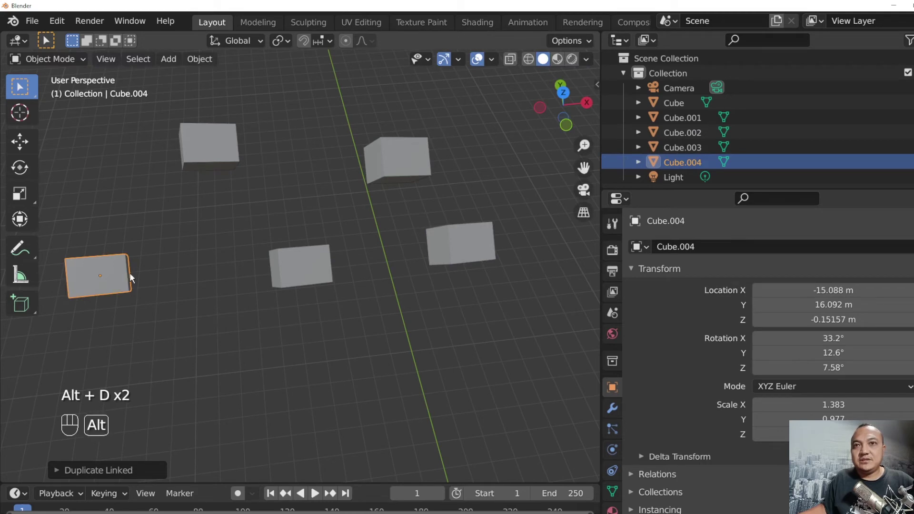
{"action": "key", "text": "alt+d"}
{"action": "left_click", "coordinate": [476, 328]}
- Select the original cube in the middle of the copies and switch it to Edit Mode
{"action": "middle_click_drag", "start_coordinate": [339, 310], "coordinate": [301, 264]}
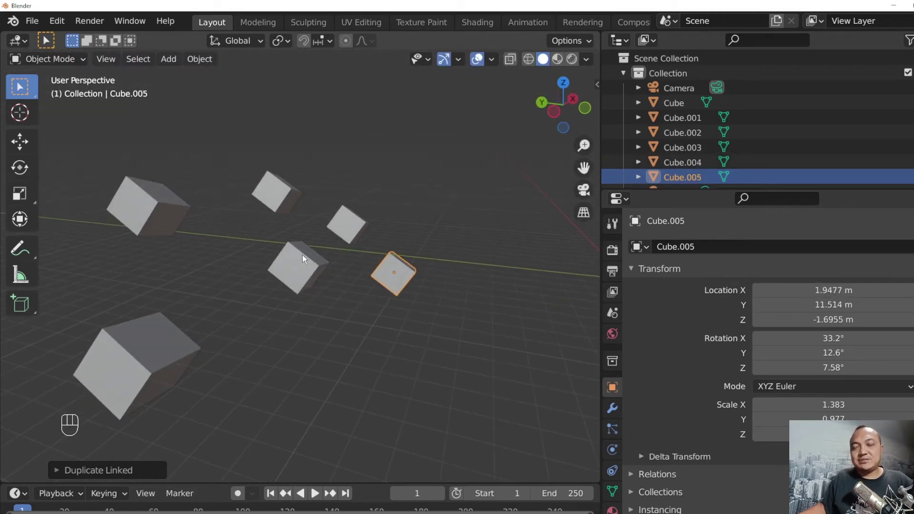
{"action": "left_click", "coordinate": [302, 257]}
{"action": "middle_click_drag", "start_coordinate": [307, 228], "coordinate": [326, 211]}
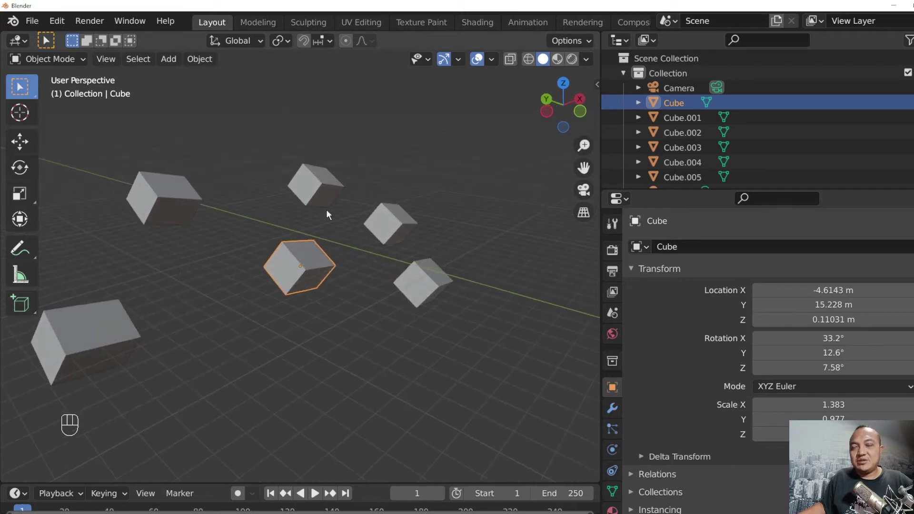
{"action": "left_click", "coordinate": [59, 58]}
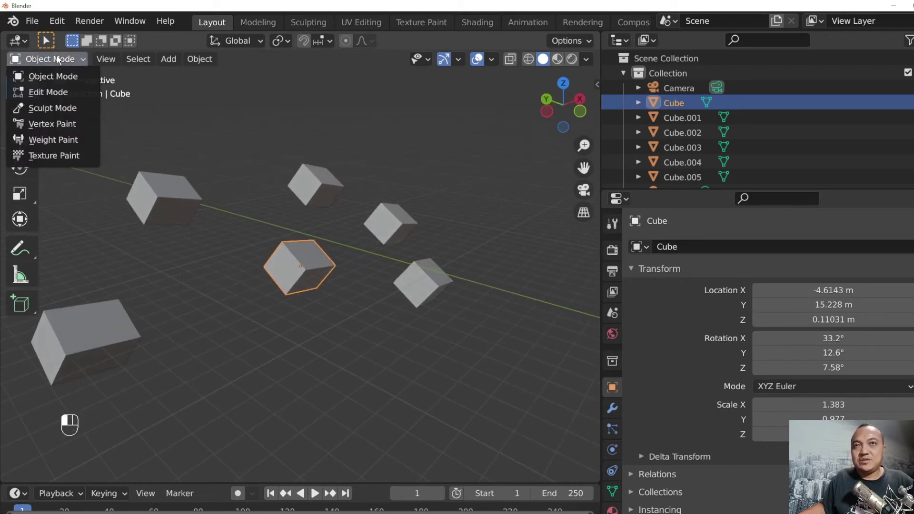
{"action": "left_click", "coordinate": [56, 96]}
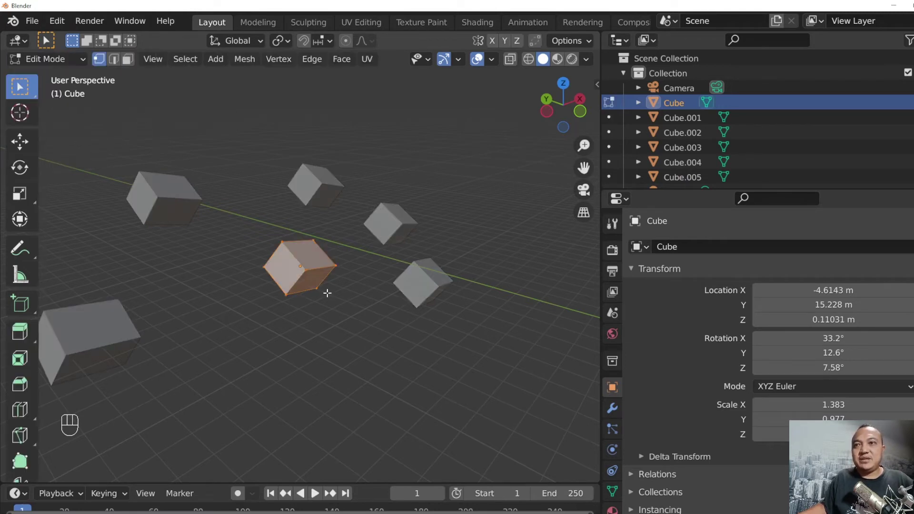
- Move two neighbouring corner vertices on the front of the original cube inward to deform its shape
{"action": "middle_click_drag", "start_coordinate": [327, 292], "coordinate": [284, 277]}
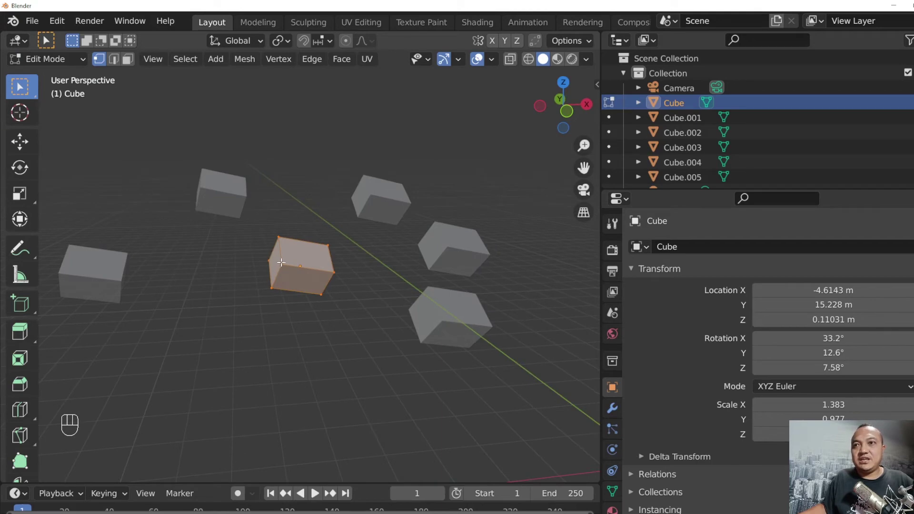
{"action": "left_click", "coordinate": [281, 263]}
{"action": "key", "text": "g"}
{"action": "right_click", "coordinate": [300, 267]}
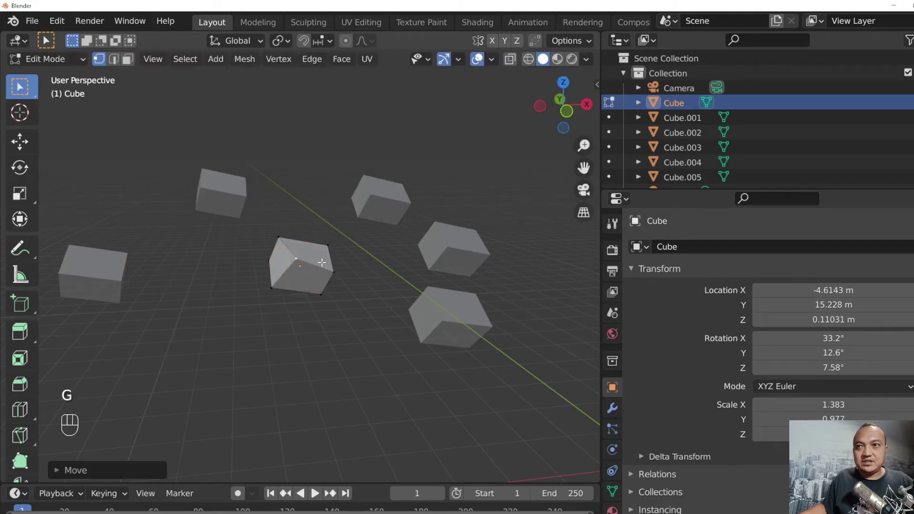
{"action": "key", "text": "g"}
{"action": "left_click", "coordinate": [321, 259]}
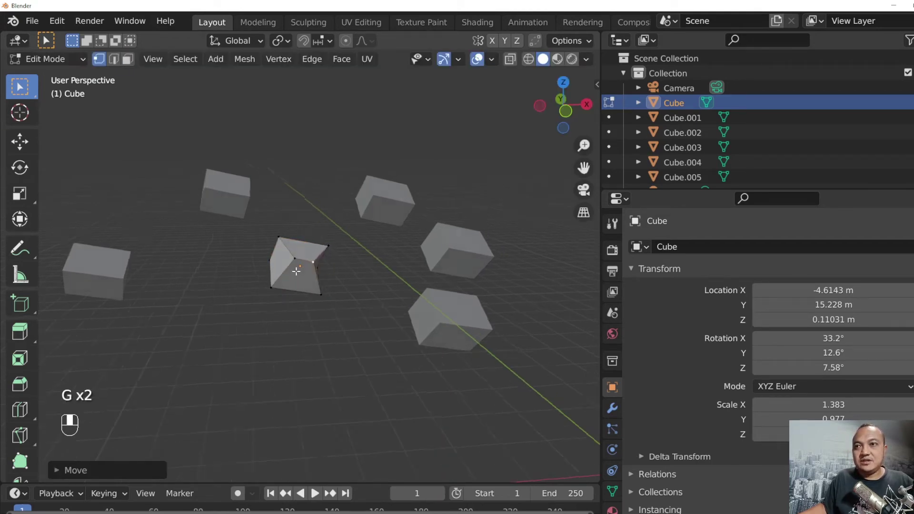
- Raise two upper corner vertices on the other side of the original cube to stretch its top upward
{"action": "middle_click_drag", "start_coordinate": [300, 265], "coordinate": [204, 261]}
{"action": "left_click", "coordinate": [288, 237]}
{"action": "key", "text": "g"}
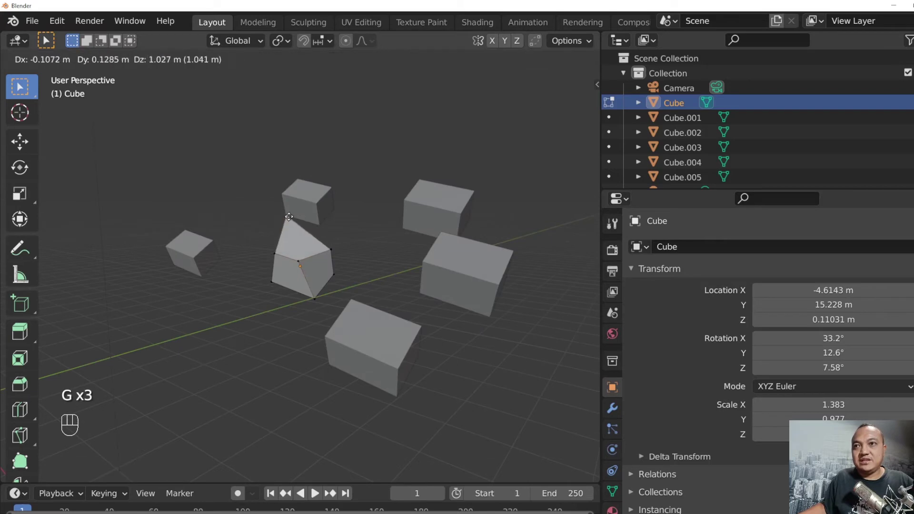
{"action": "left_click", "coordinate": [330, 246]}
{"action": "key", "text": "g"}
{"action": "left_click", "coordinate": [350, 248]}
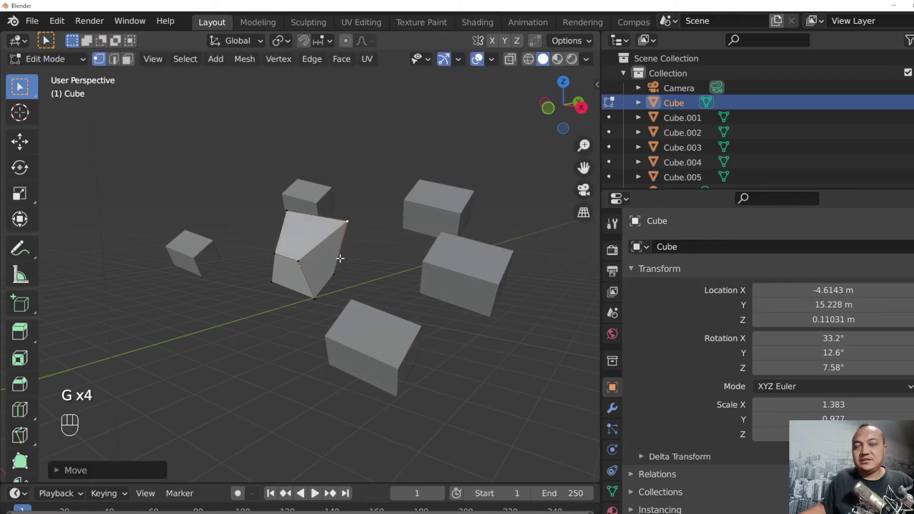
- Add a loop cut around the deformed cube and scale the new edge loop down to pinch its middle
{"action": "middle_click_drag", "start_coordinate": [350, 248], "coordinate": [370, 243]}
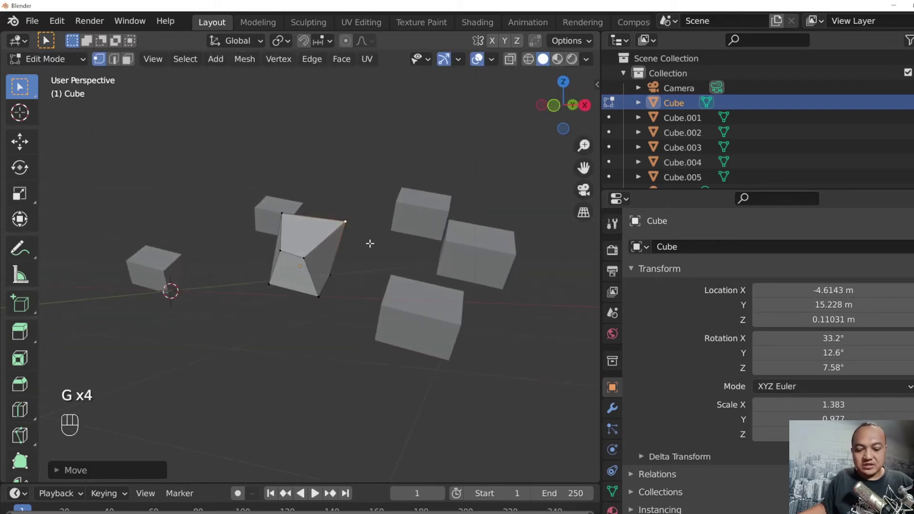
{"action": "key", "text": "ctrl+r"}
{"action": "left_click", "coordinate": [318, 236]}
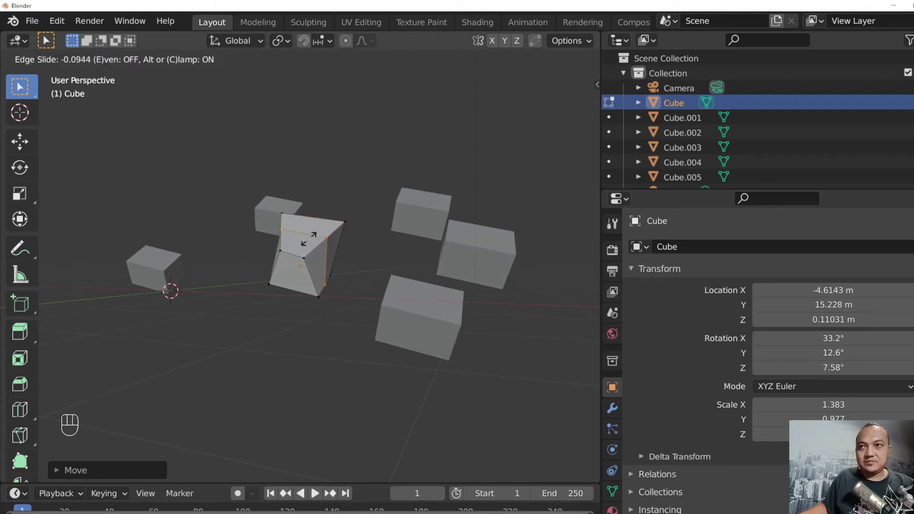
{"action": "left_click", "coordinate": [329, 236]}
{"action": "key", "text": "s"}
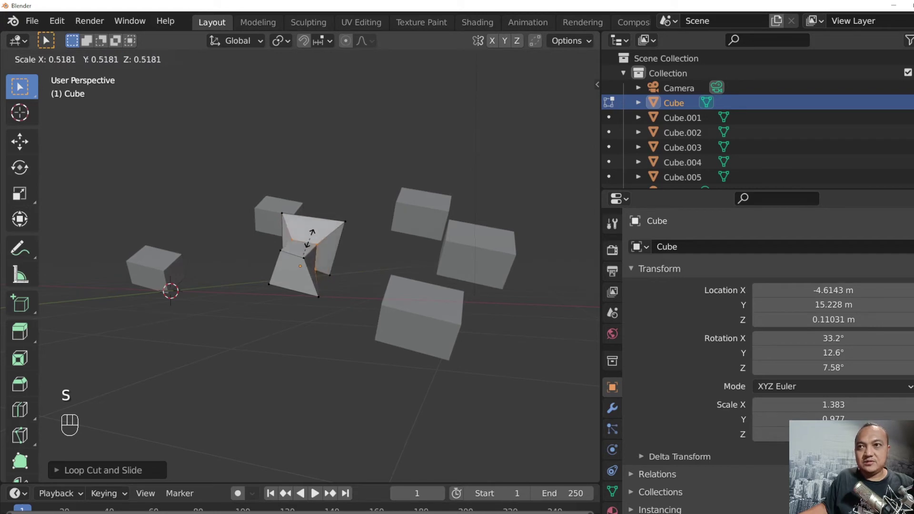
{"action": "left_click", "coordinate": [373, 271]}
- Return to Object Mode, select the upper linked duplicate beside the deformed cube, and clear the selection
{"action": "middle_click_drag", "start_coordinate": [374, 272], "coordinate": [372, 290]}
{"action": "key", "text": "Tab"}
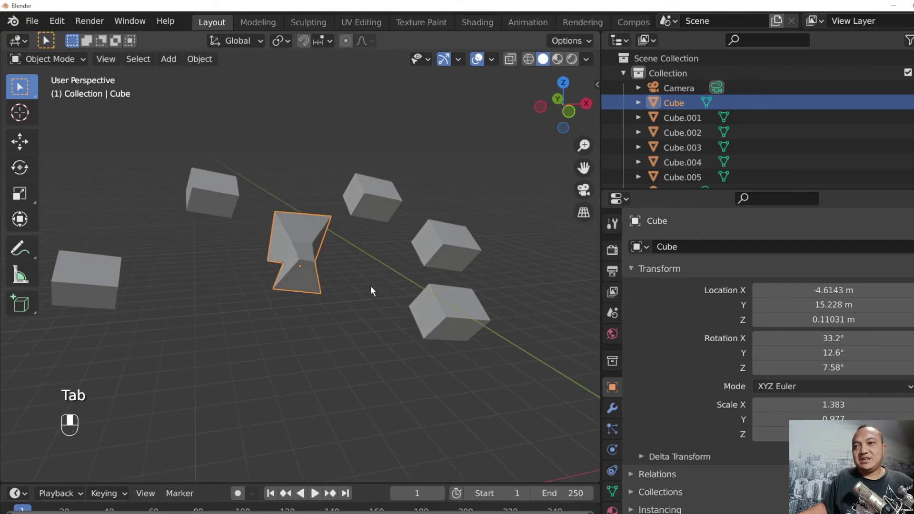
{"action": "left_click", "coordinate": [441, 245]}
{"action": "left_click", "coordinate": [149, 190]}
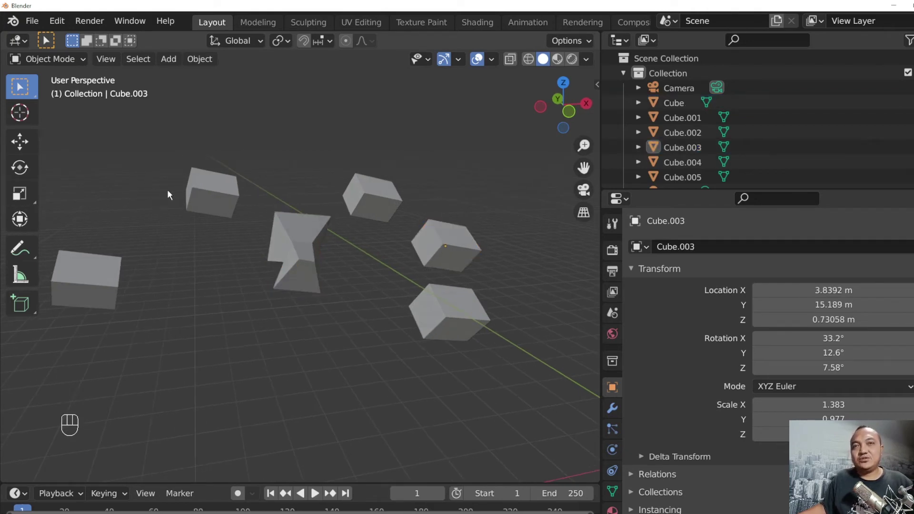
- Select the upper linked duplicate behind the deformed cube and check in Edit Mode which cubes share its mesh, returning to Object Mode
{"action": "left_click", "coordinate": [58, 55]}
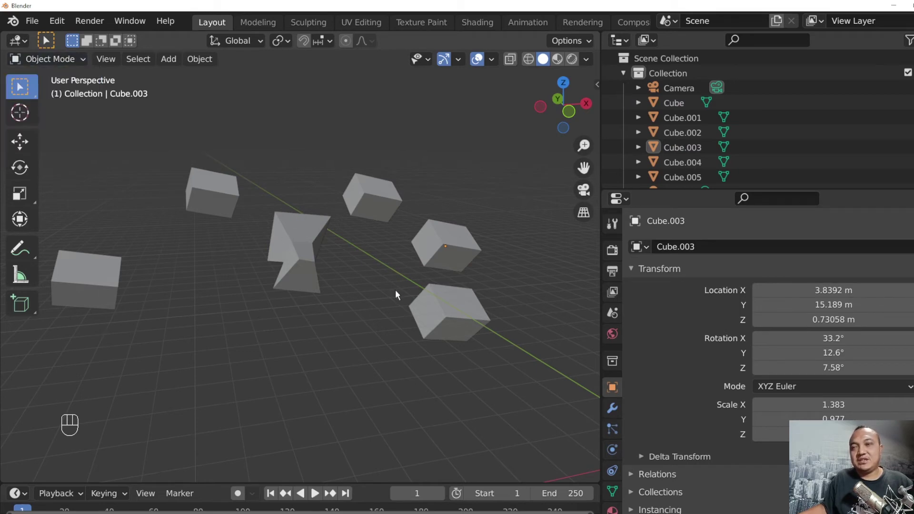
{"action": "mouse_move", "coordinate": [395, 290]}
{"action": "middle_mouse_down"}
{"action": "mouse_move", "coordinate": [316, 277]}
{"action": "mouse_move", "coordinate": [312, 261]}
{"action": "mouse_move", "coordinate": [406, 293]}
{"action": "middle_mouse_up"}
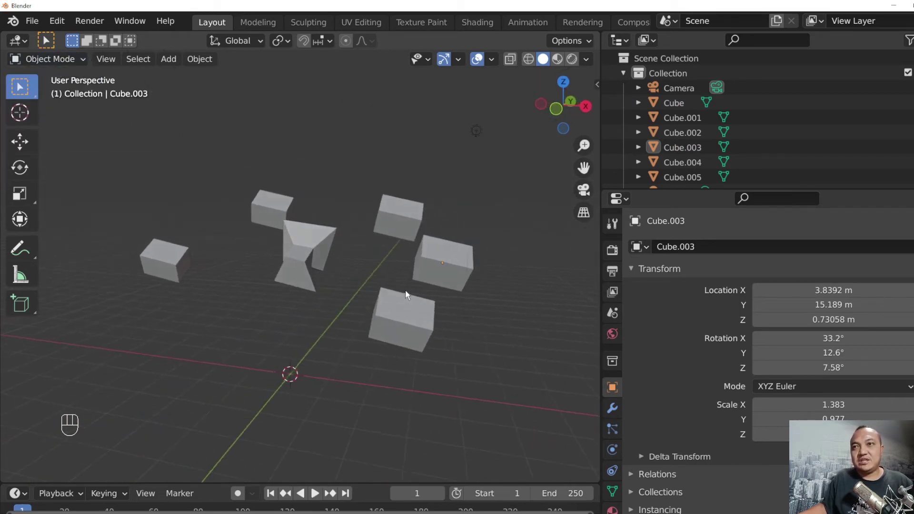
{"action": "left_click", "coordinate": [276, 204]}
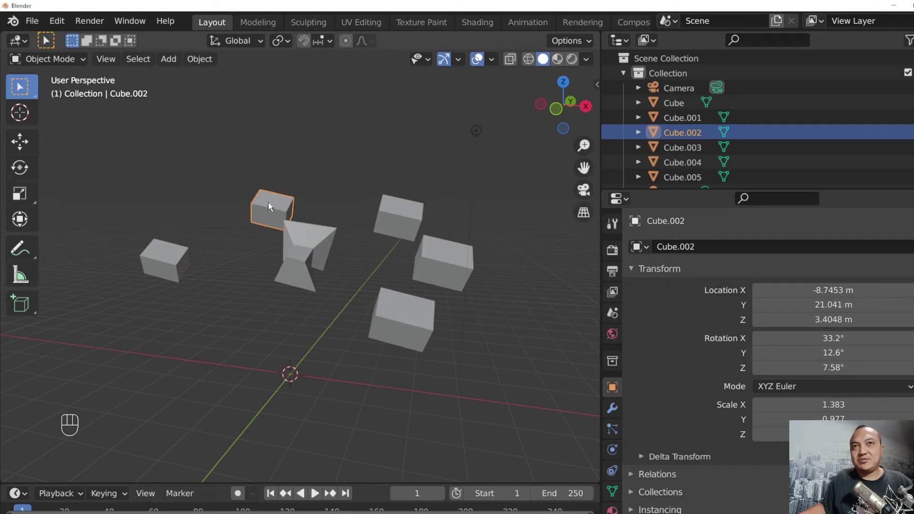
{"action": "key", "text": "Tab"}
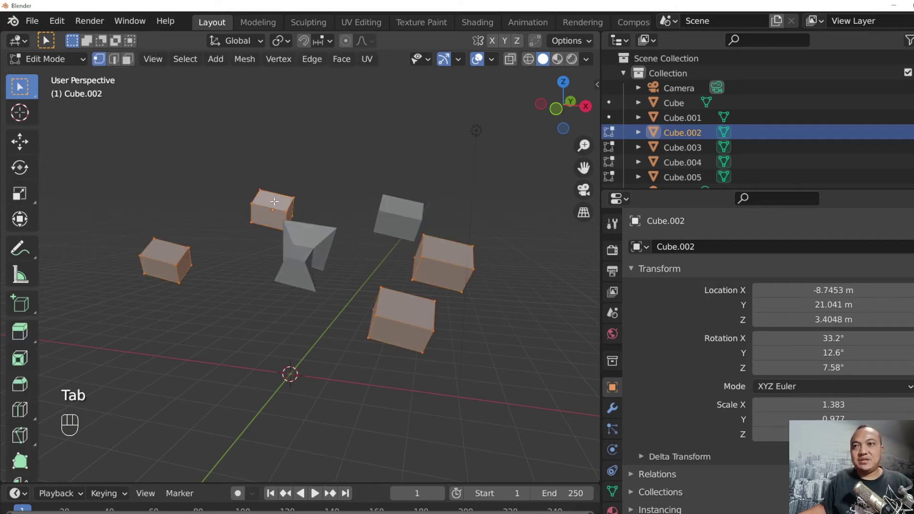
{"action": "middle_click_drag", "start_coordinate": [274, 202], "coordinate": [263, 222]}
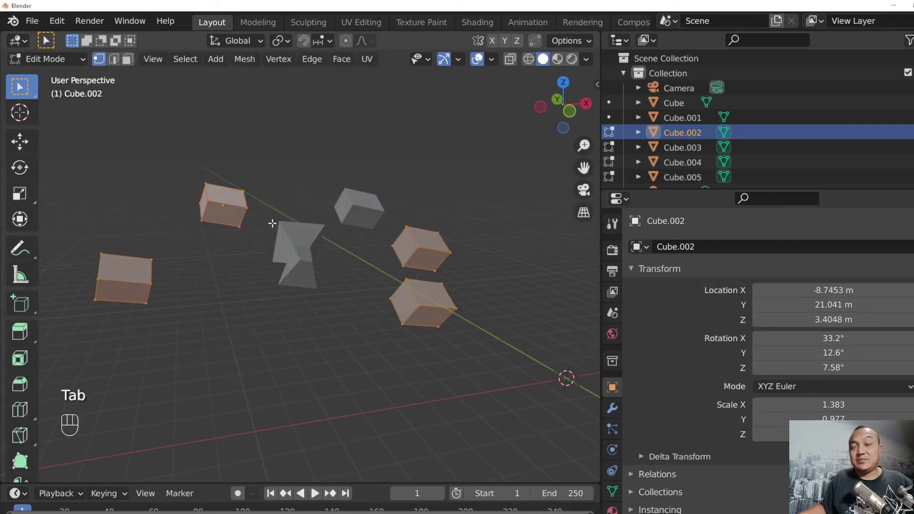
{"action": "key", "text": "Tab"}
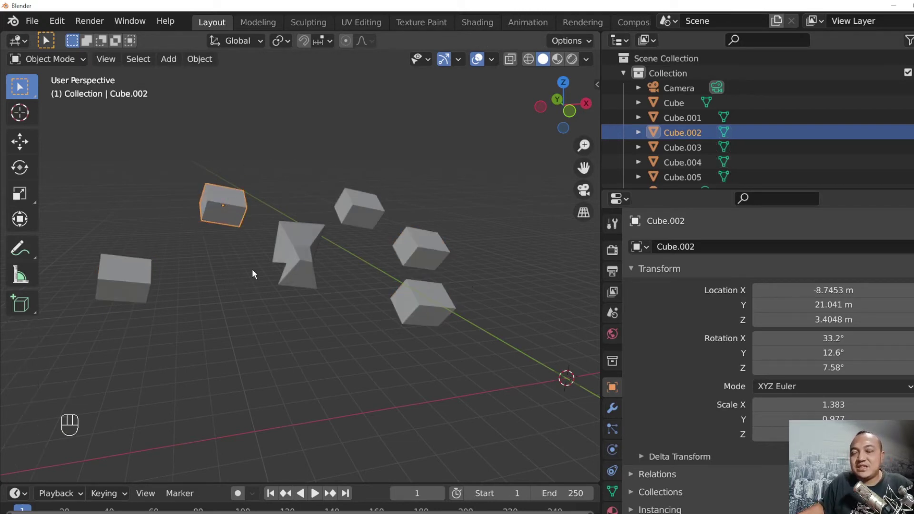
- Add a centred loop cut to the linked duplicate's mesh and scale the new loop down to a narrow waist, finishing in Object Mode
{"action": "key", "text": "Tab"}
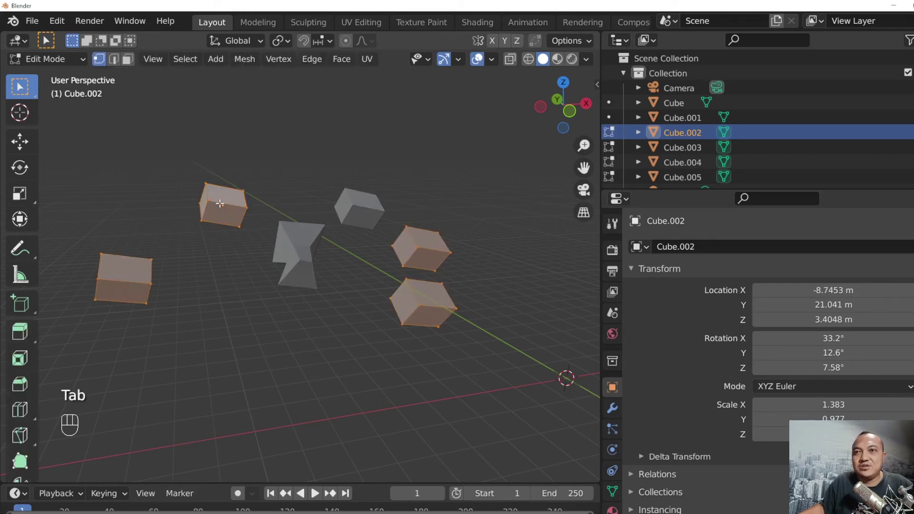
{"action": "key", "text": "ctrl+r"}
{"action": "left_click", "coordinate": [219, 205]}
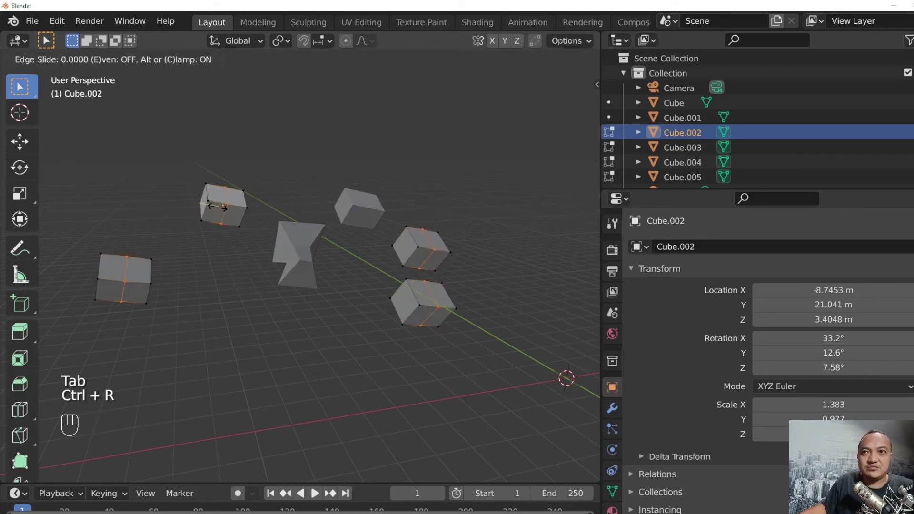
{"action": "right_click", "coordinate": [217, 207]}
{"action": "key", "text": "s"}
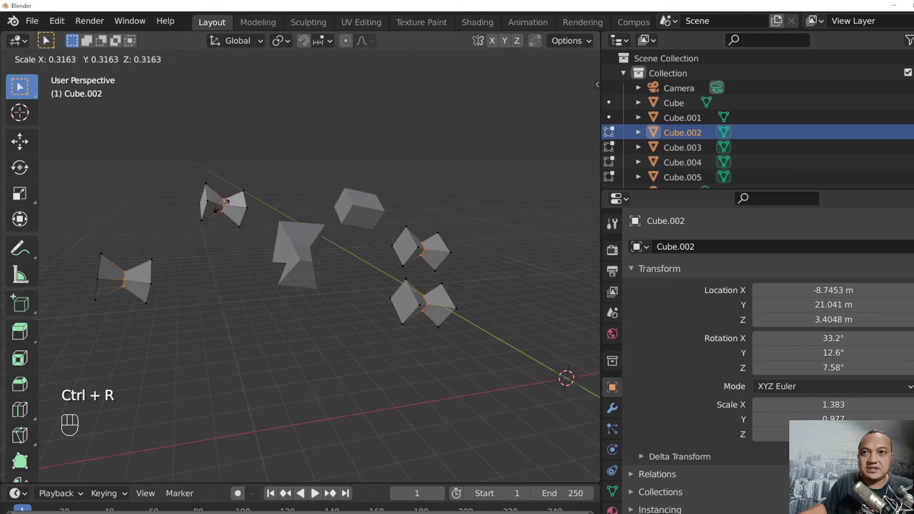
{"action": "left_click", "coordinate": [222, 205]}
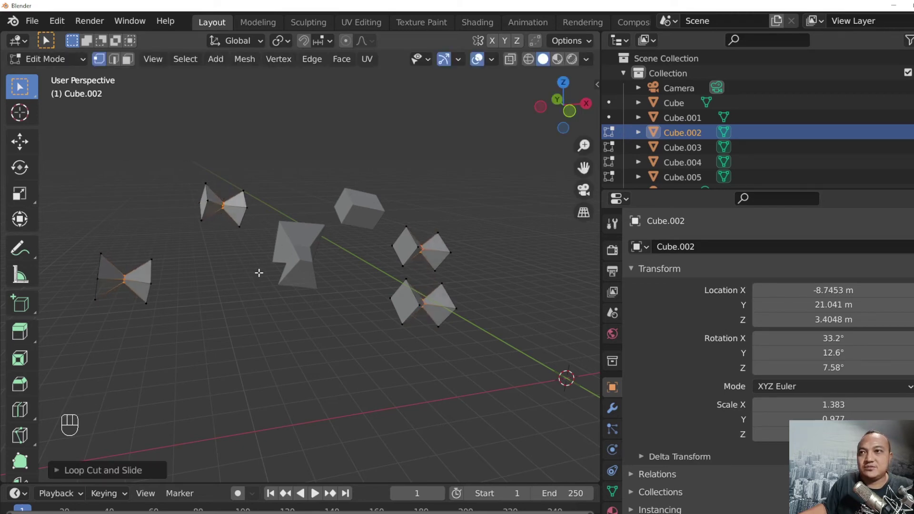
{"action": "key", "text": "Tab"}
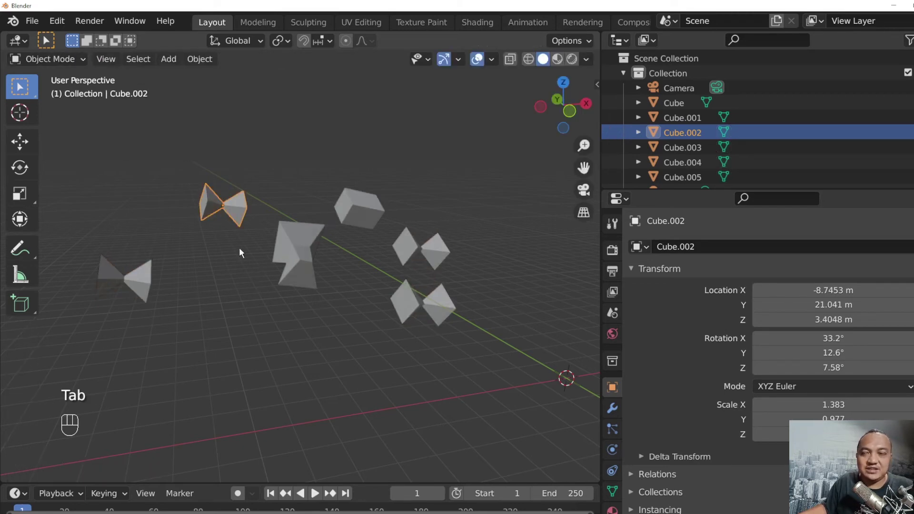
- Compare the independent cube Cube.001 with the pinched linked duplicates, leaving Cube.002 selected
{"action": "middle_click_drag", "start_coordinate": [277, 258], "coordinate": [401, 224]}
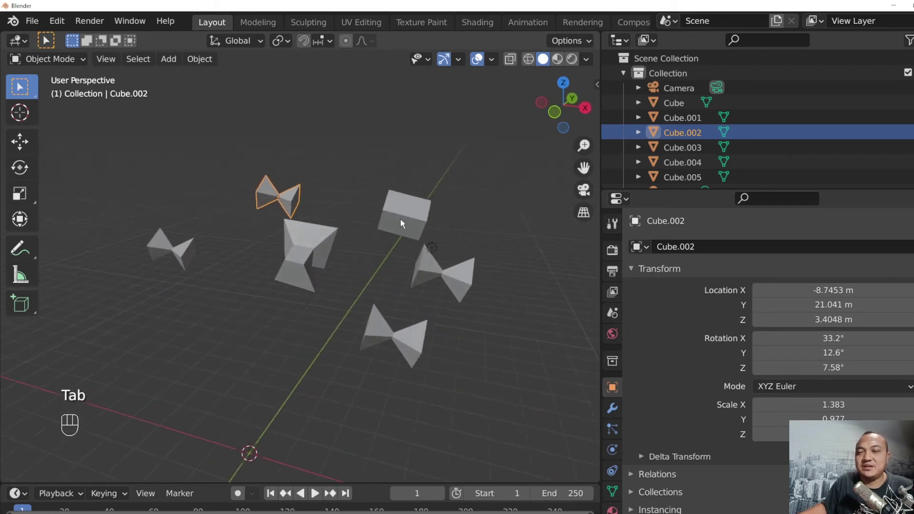
{"action": "left_click", "coordinate": [398, 222]}
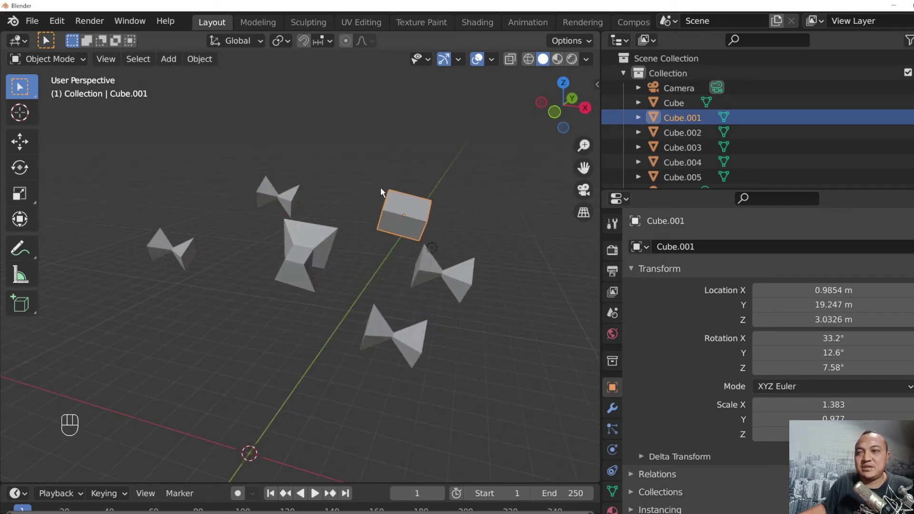
{"action": "left_click", "coordinate": [276, 209]}
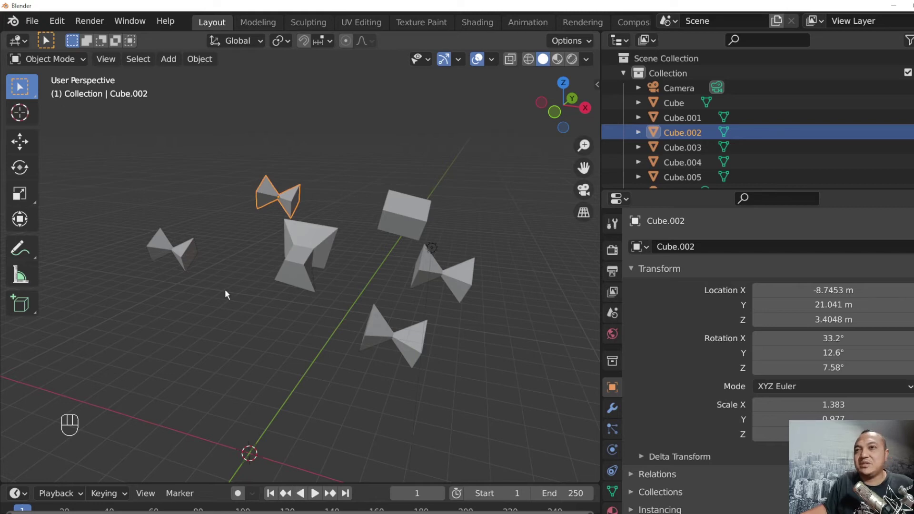
{"action": "middle_click_drag", "start_coordinate": [225, 290], "coordinate": [364, 276]}
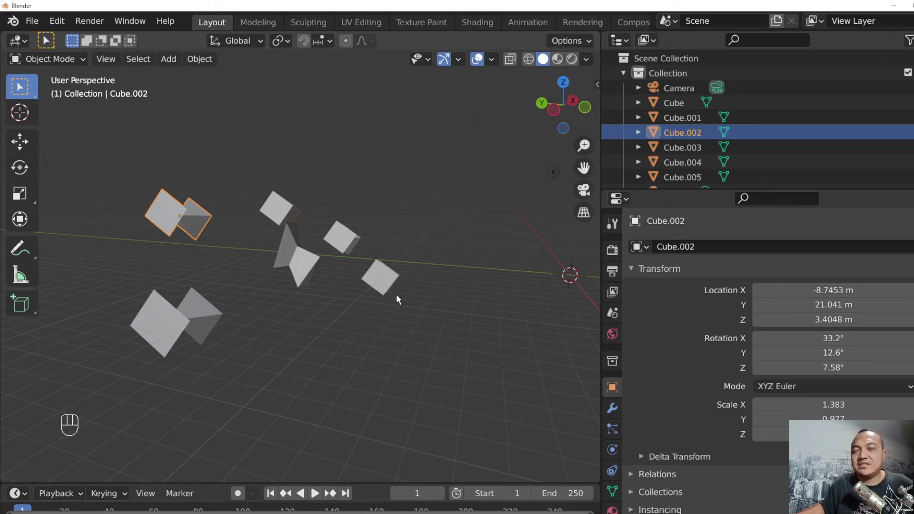
{"action": "middle_click_drag", "start_coordinate": [395, 300], "coordinate": [351, 302]}
- Switch the selected linked duplicate to Edit Mode and back to Object Mode
{"action": "left_click", "coordinate": [60, 61]}
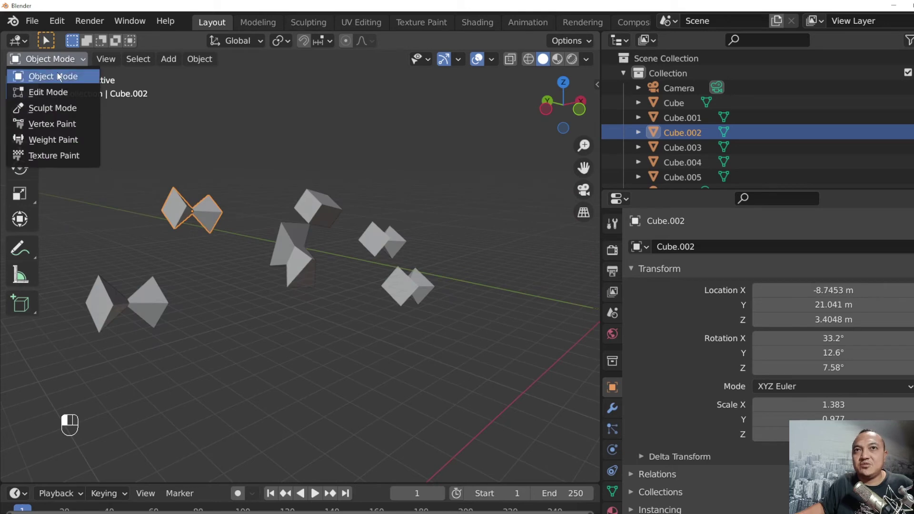
{"action": "left_click", "coordinate": [62, 91]}
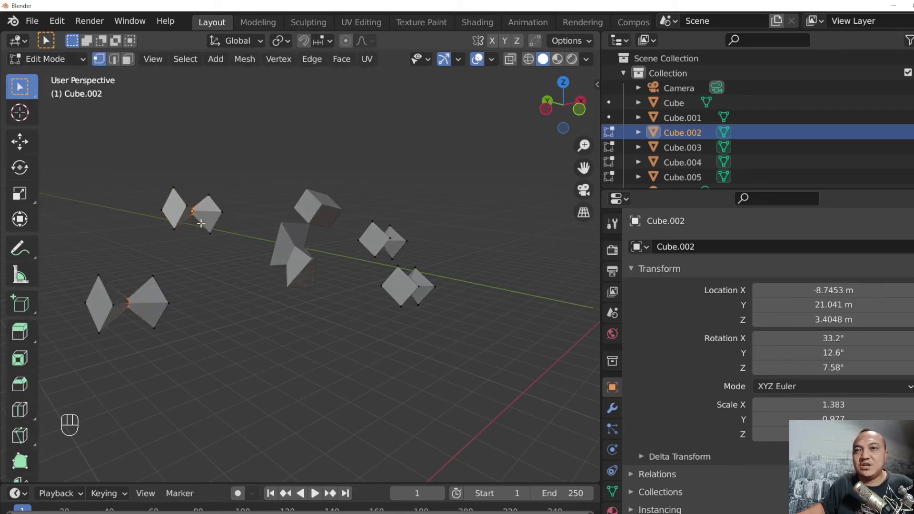
{"action": "left_click", "coordinate": [28, 59]}
{"action": "left_click", "coordinate": [36, 80]}
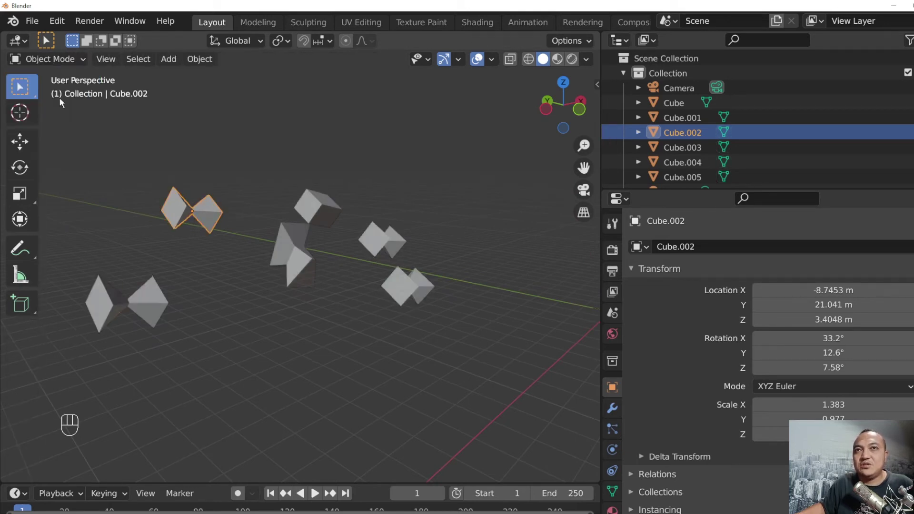
- Review the viewport overlay options, and hide all overlays briefly before showing them again
{"action": "middle_click_drag", "start_coordinate": [336, 205], "coordinate": [204, 229]}
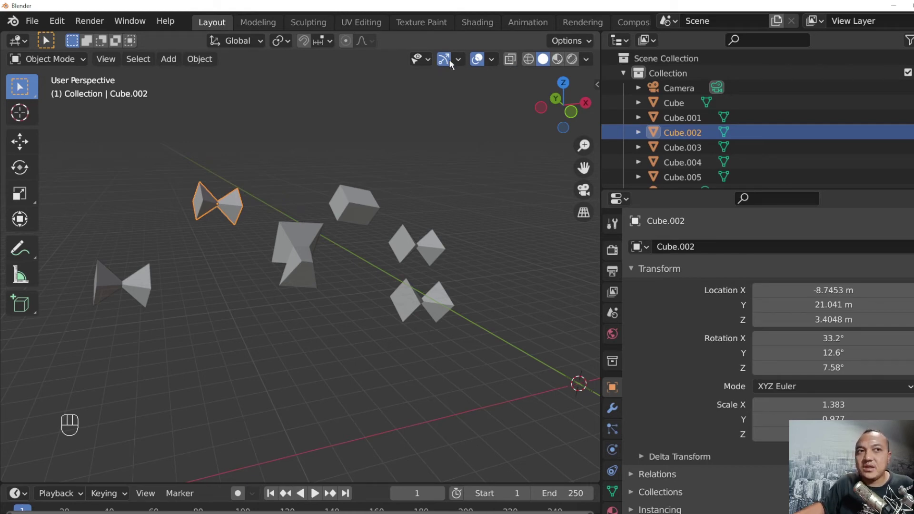
{"action": "left_click", "coordinate": [491, 59]}
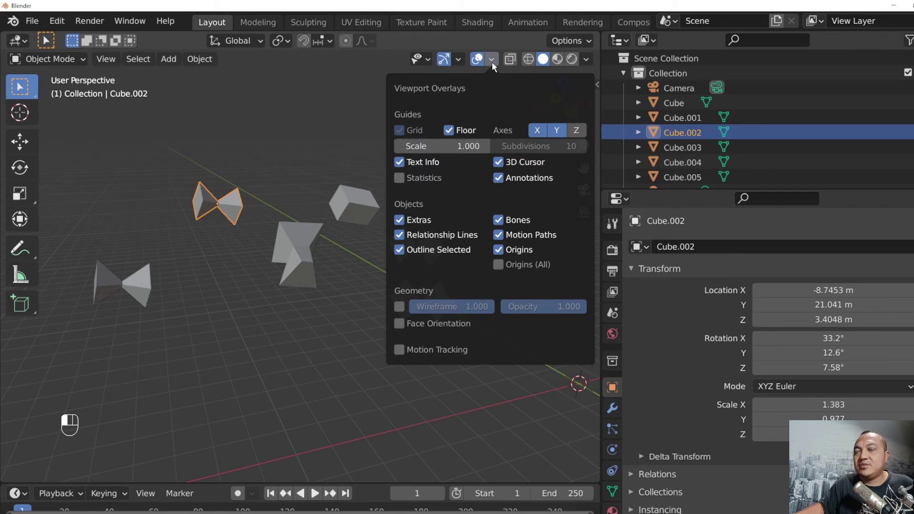
{"action": "left_click", "coordinate": [493, 60]}
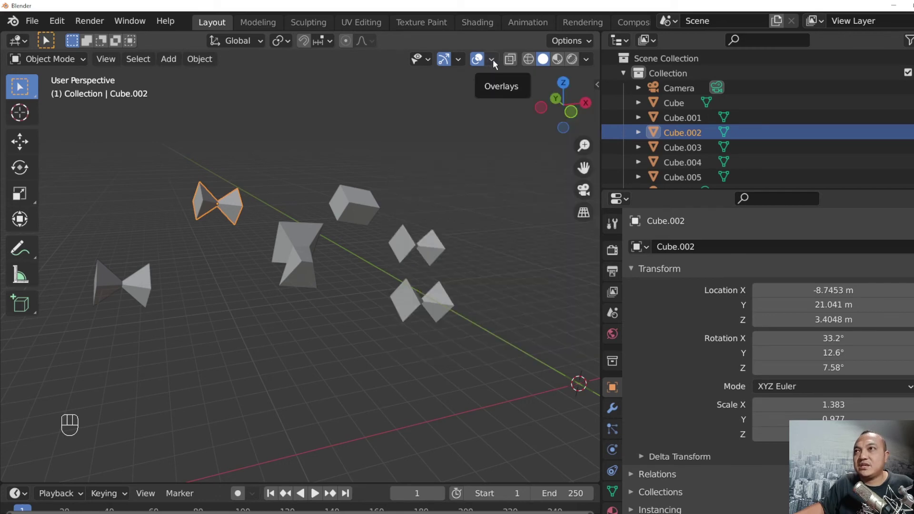
{"action": "left_click", "coordinate": [478, 60]}
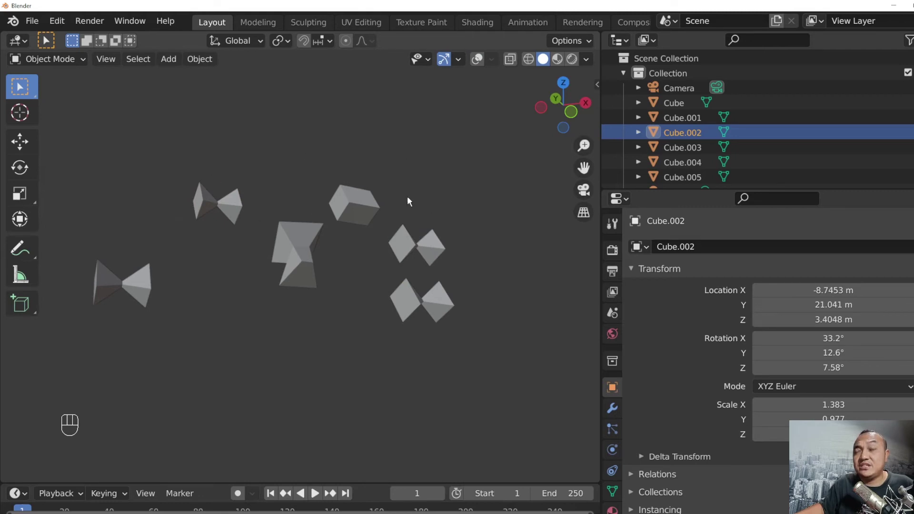
{"action": "left_click", "coordinate": [475, 60]}
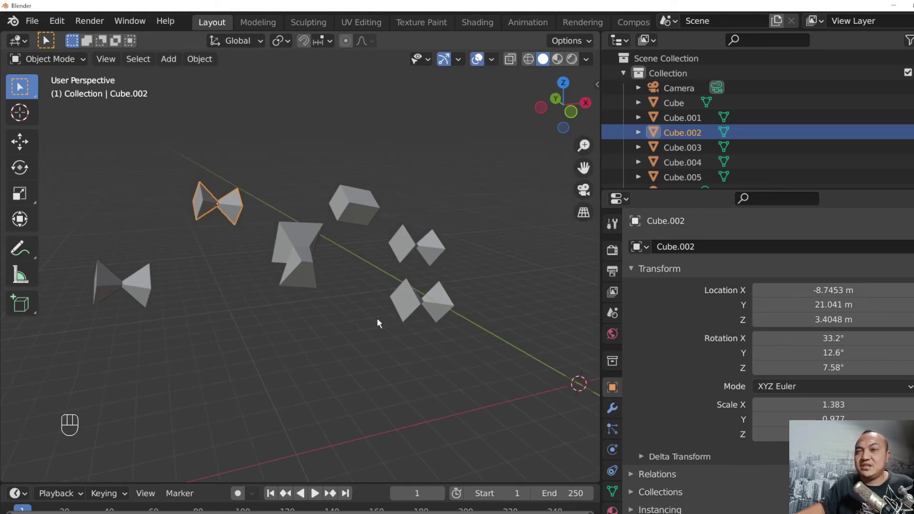
{"action": "middle_click_drag", "start_coordinate": [465, 231], "coordinate": [398, 234]}
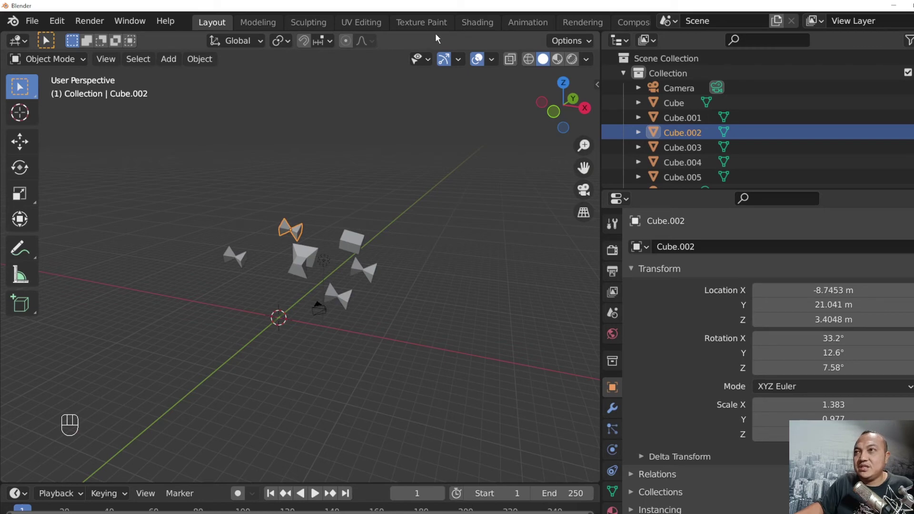
- Hide the viewport overlays to examine the bare models up close, and turn the overlays back on
{"action": "left_click", "coordinate": [477, 59]}
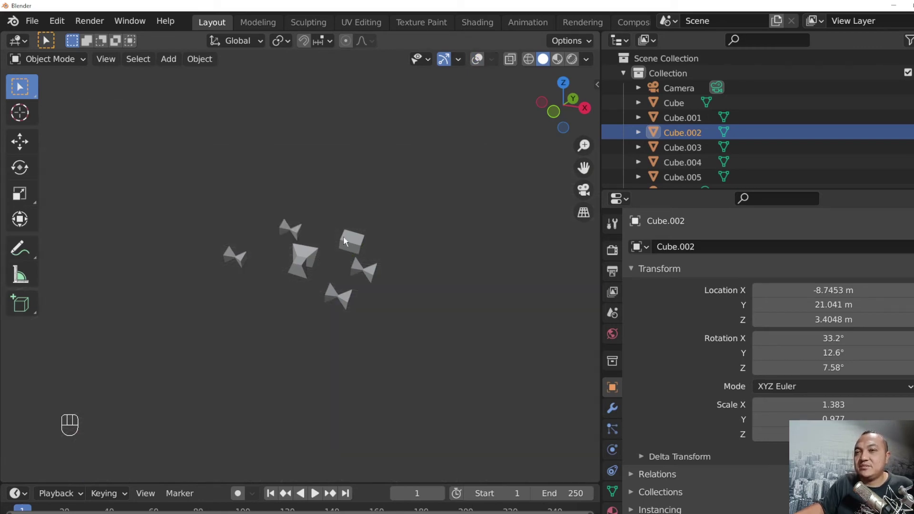
{"action": "mouse_move", "coordinate": [364, 246]}
{"action": "middle_mouse_down"}
{"action": "mouse_move", "coordinate": [330, 256]}
{"action": "mouse_move", "coordinate": [264, 240]}
{"action": "mouse_move", "coordinate": [368, 257]}
{"action": "middle_mouse_up"}
{"action": "scroll", "coordinate": [337, 278], "scroll_direction": "up", "scroll_amount": 2}
{"action": "scroll", "coordinate": [338, 281], "scroll_direction": "up", "scroll_amount": 2}
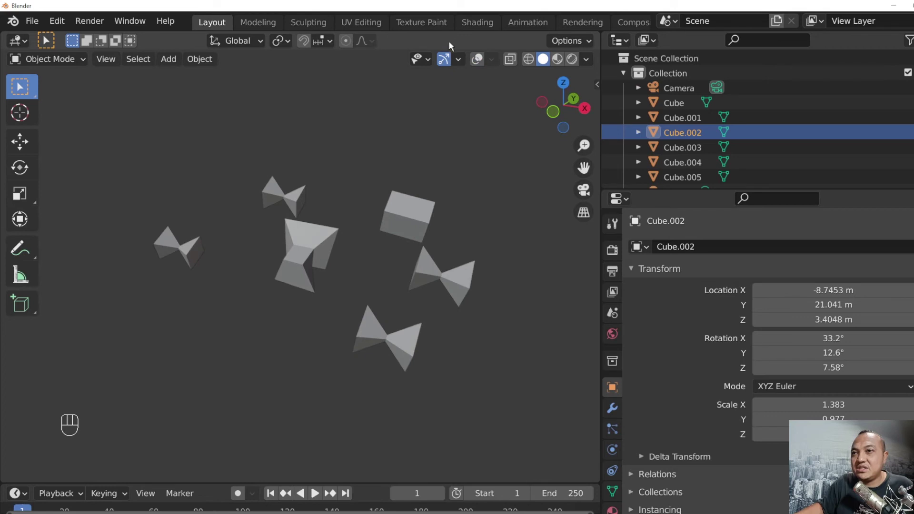
{"action": "left_click", "coordinate": [478, 59]}
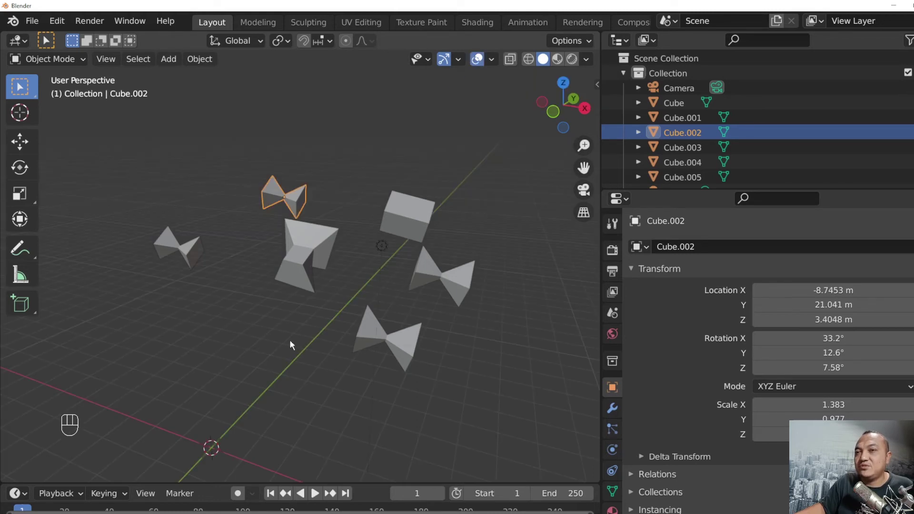
- Turn on X-ray and select the hidden lower back corner vertex of the undeformed cube Cube.001 in Edit Mode
{"action": "left_click", "coordinate": [309, 284]}
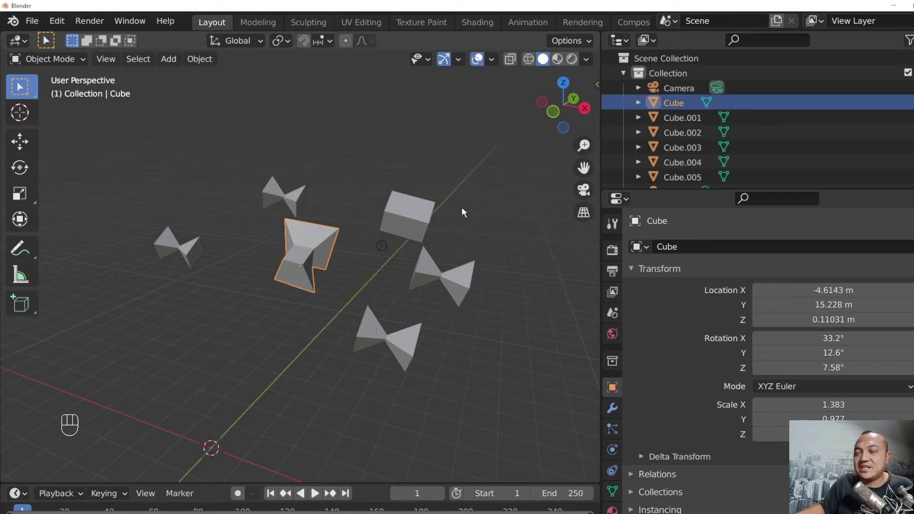
{"action": "left_click", "coordinate": [425, 218]}
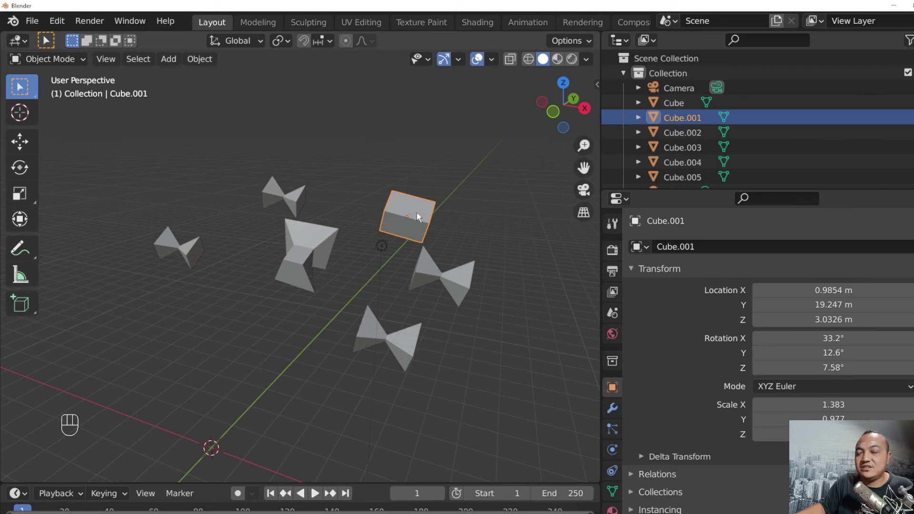
{"action": "left_click", "coordinate": [510, 59]}
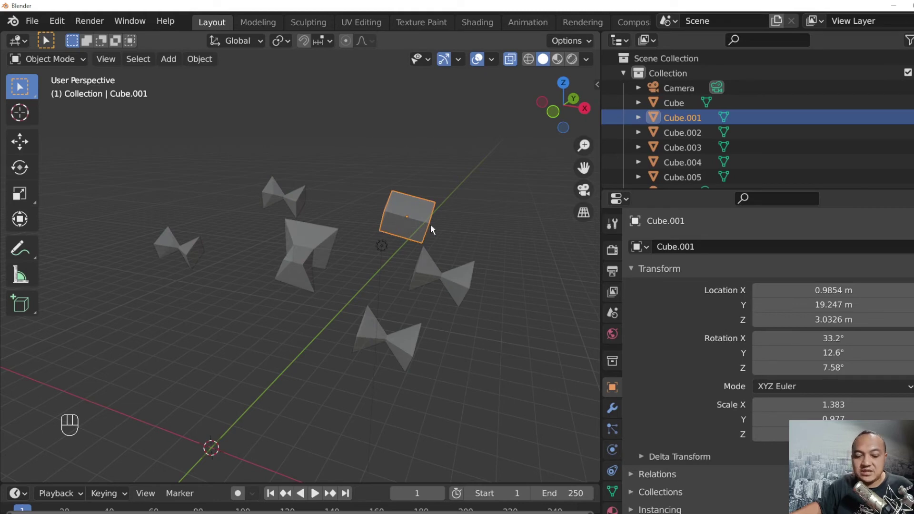
{"action": "key", "text": "Tab"}
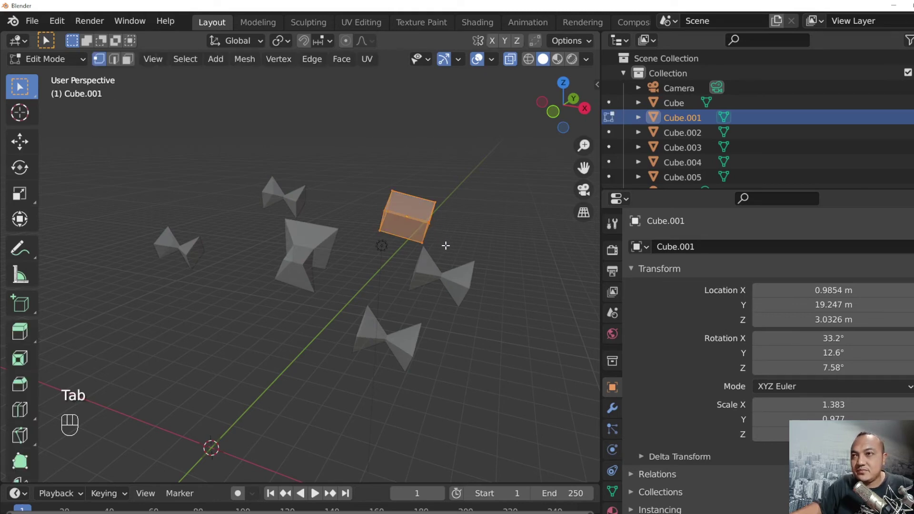
{"action": "middle_click_drag", "start_coordinate": [463, 243], "coordinate": [424, 245]}
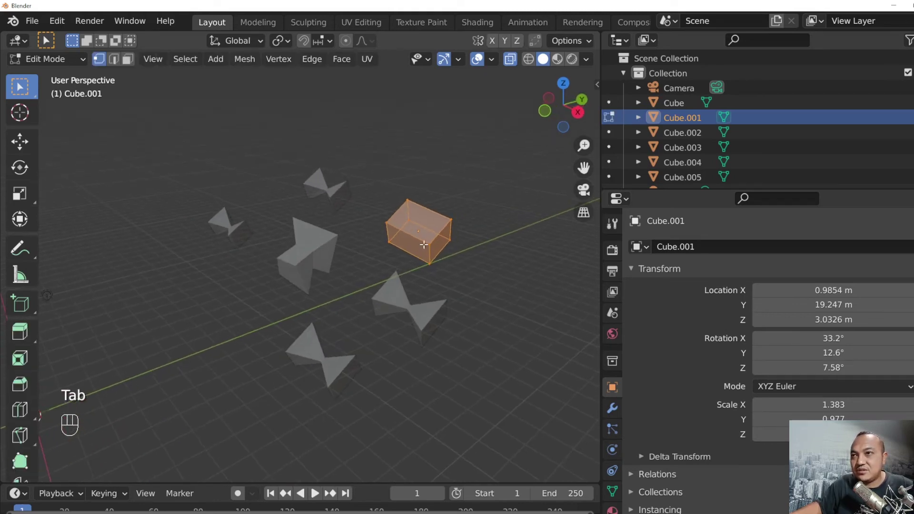
{"action": "left_click", "coordinate": [410, 221]}
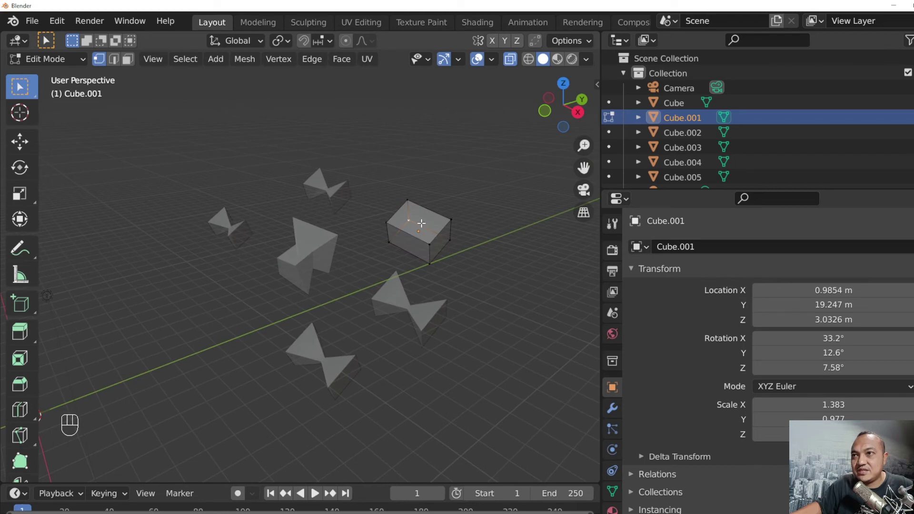
- Turn off X-ray, try picking the hidden vertex through the cube's top face, and select the front upper corner vertex
{"action": "left_click", "coordinate": [515, 62]}
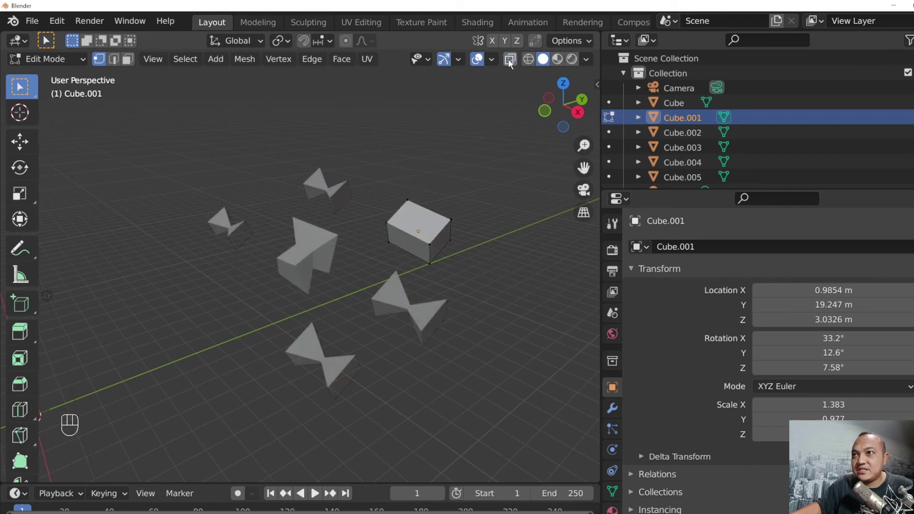
{"action": "left_click", "coordinate": [405, 226]}
{"action": "left_click", "coordinate": [415, 221]}
{"action": "left_click", "coordinate": [422, 238]}
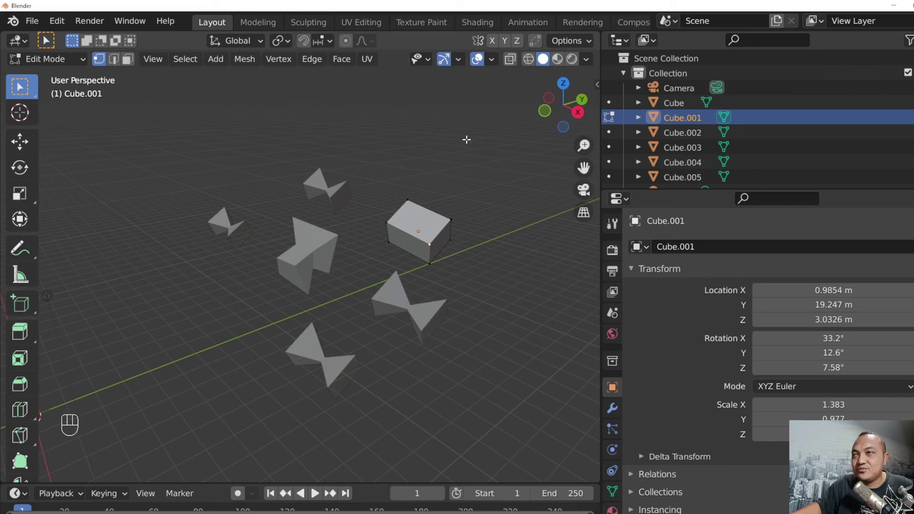
- Turn X-ray on for Cube.001 to see through its faces, turn it off again, and return to Object Mode
{"action": "left_click", "coordinate": [510, 59]}
{"action": "left_click", "coordinate": [407, 221]}
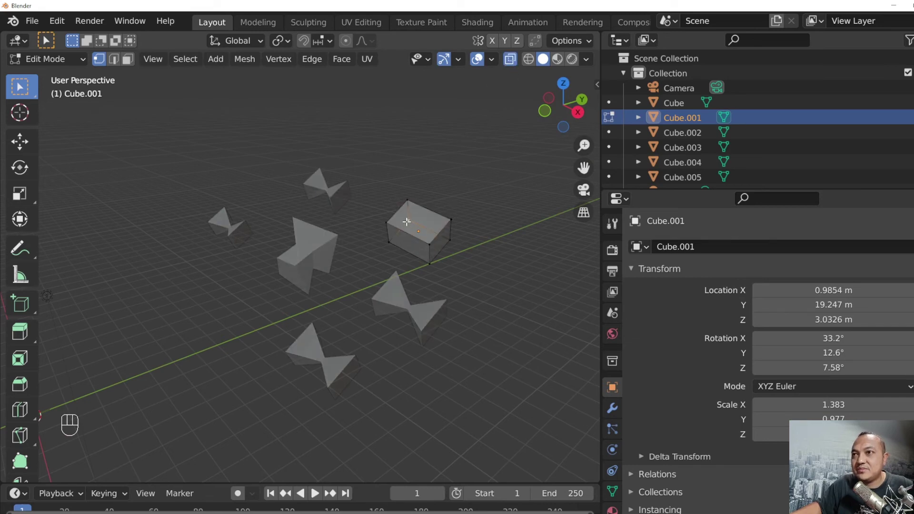
{"action": "left_click", "coordinate": [511, 59]}
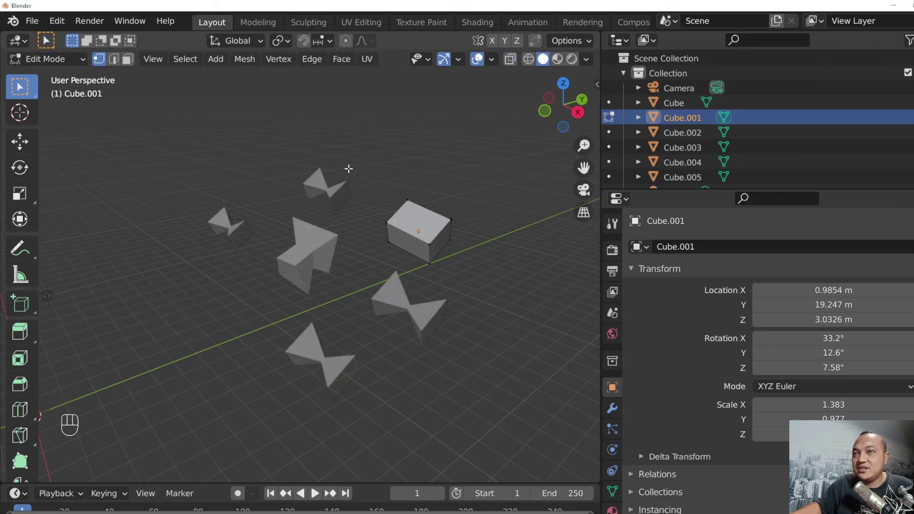
{"action": "key", "text": "Tab"}
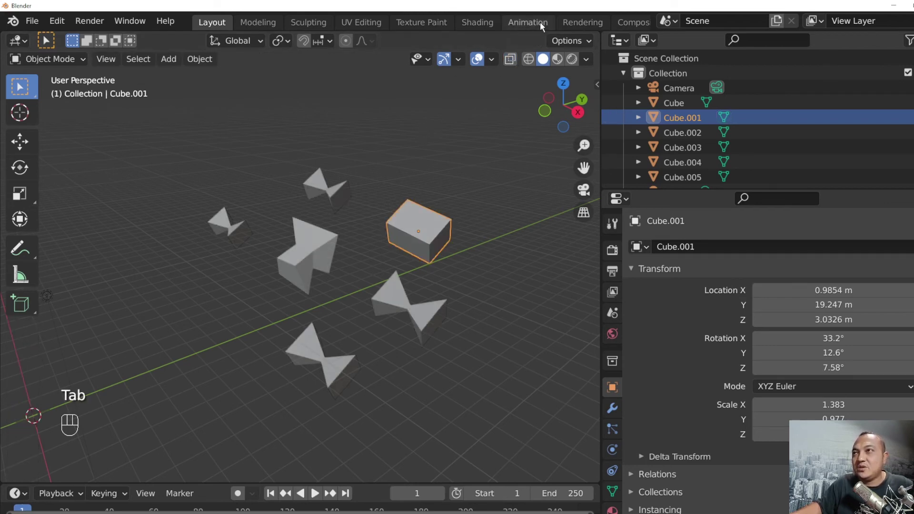
- Review the viewport shading options and compare the models in Wireframe and Solid display
{"action": "left_click", "coordinate": [586, 60]}
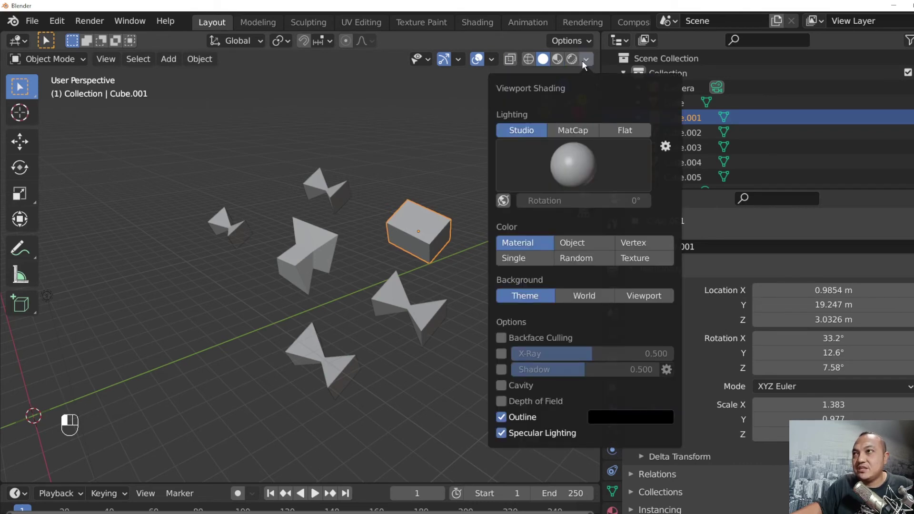
{"action": "left_click", "coordinate": [585, 61]}
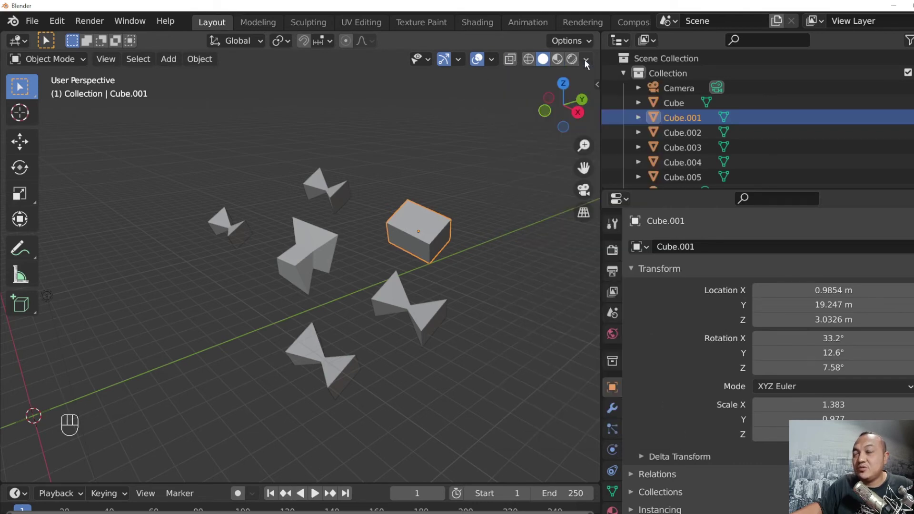
{"action": "left_click", "coordinate": [529, 58]}
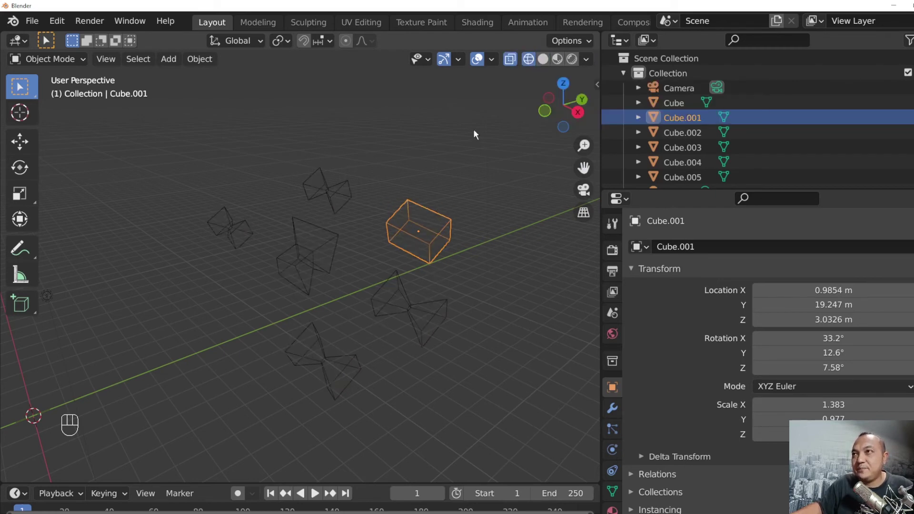
{"action": "left_click", "coordinate": [545, 58]}
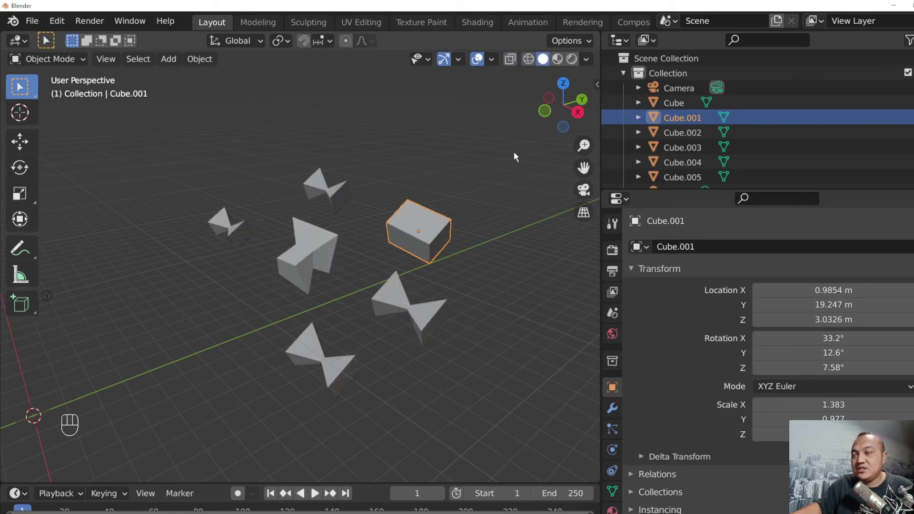
- Switch to Material Preview shading and set the base color of Cube.001's material, Material, to a yellow-orange
{"action": "left_click", "coordinate": [557, 59]}
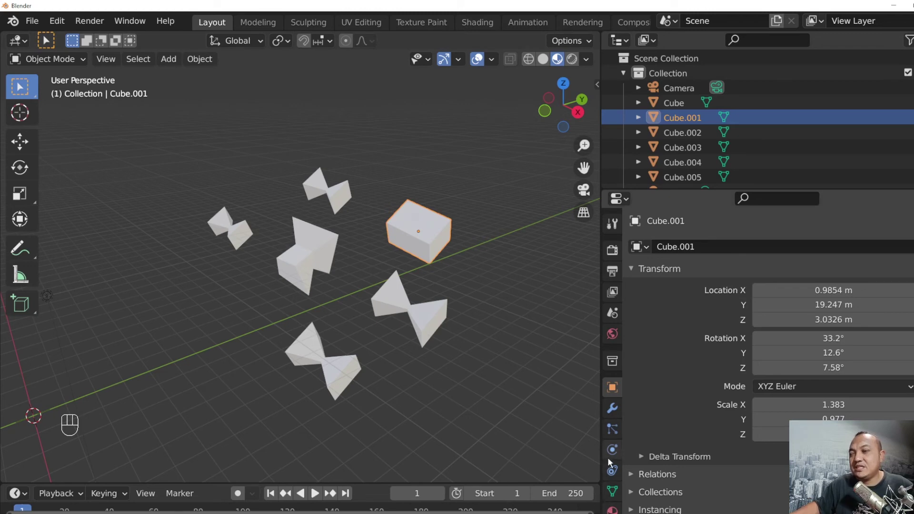
{"action": "scroll", "coordinate": [610, 462], "scroll_direction": "down", "scroll_amount": 2}
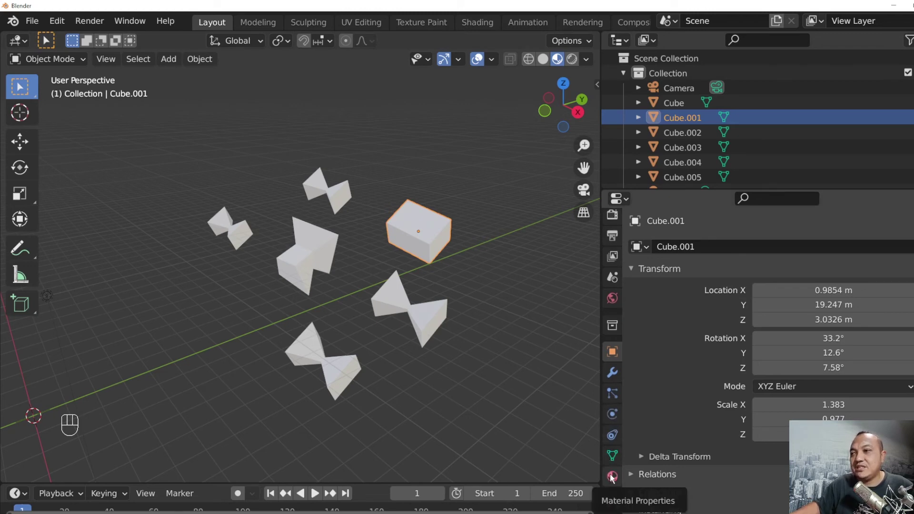
{"action": "left_click", "coordinate": [612, 477]}
{"action": "left_click", "coordinate": [638, 309]}
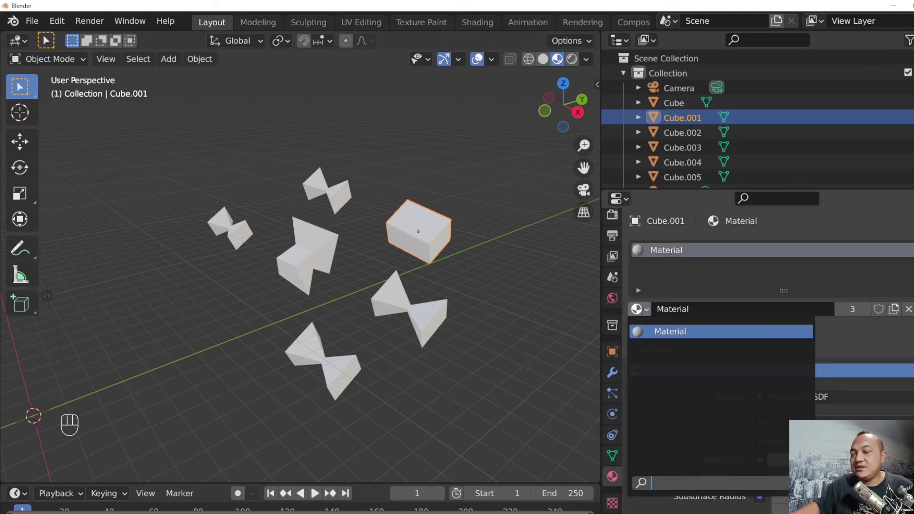
{"action": "left_click", "coordinate": [670, 331]}
{"action": "left_click", "coordinate": [778, 460]}
{"action": "left_click_drag", "start_coordinate": [849, 349], "coordinate": [811, 343]}
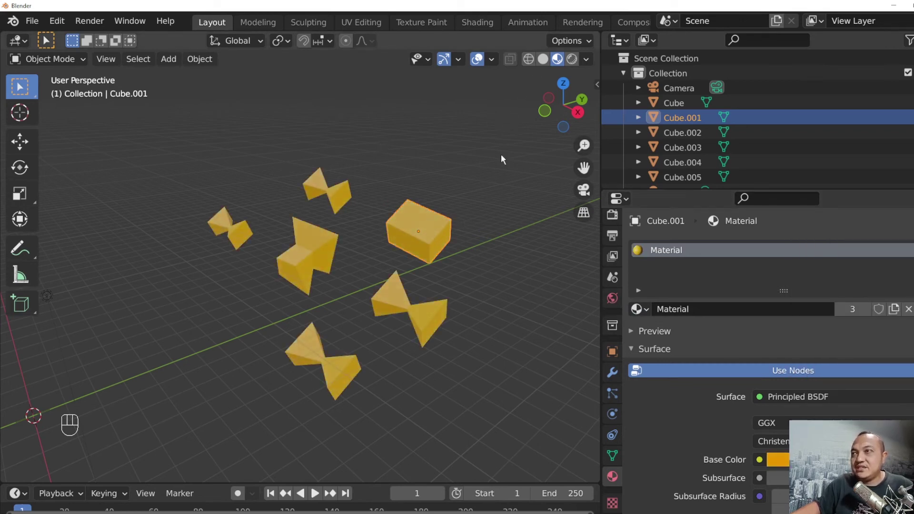
- Compare the recolored models in Solid, Material Preview and Rendered shading
{"action": "left_click", "coordinate": [542, 60]}
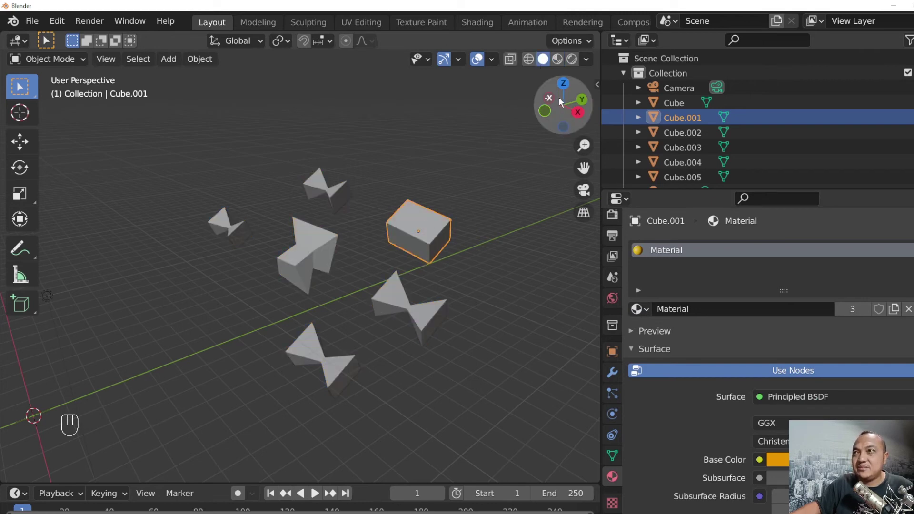
{"action": "left_click", "coordinate": [557, 59]}
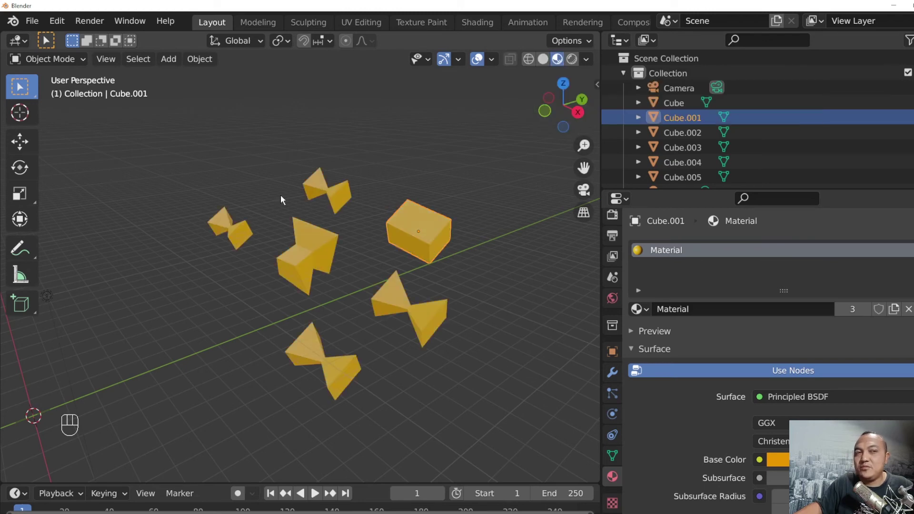
{"action": "left_click", "coordinate": [574, 61]}
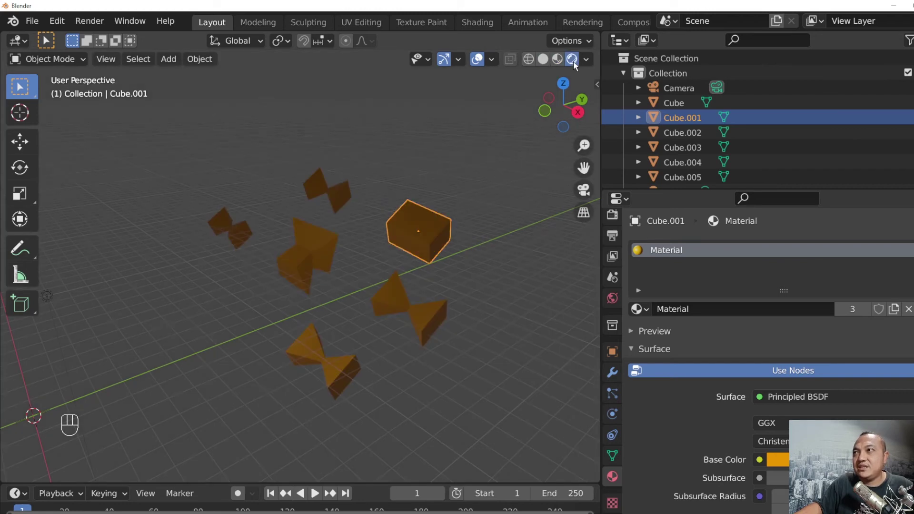
- Select the point light and reposition it near the top of the undeformed cube to test its effect in Rendered shading
{"action": "scroll", "coordinate": [424, 187], "scroll_direction": "down", "scroll_amount": 5}
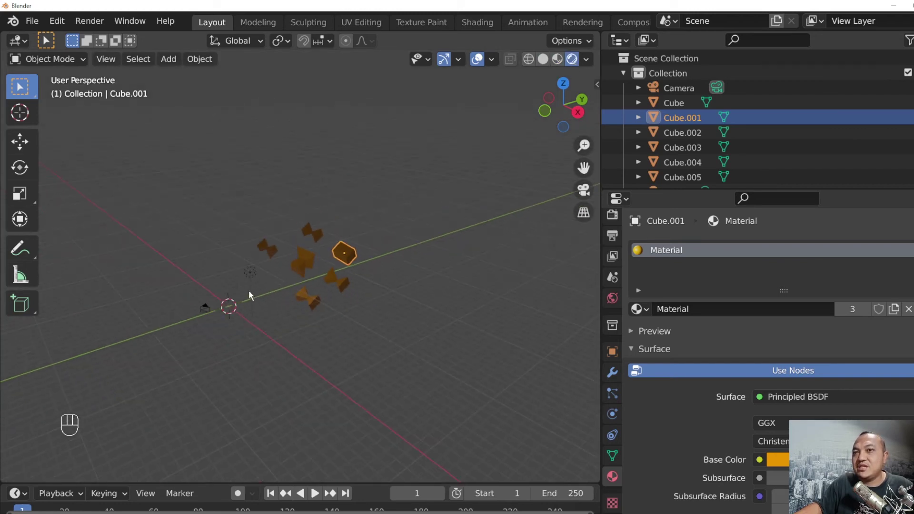
{"action": "left_click", "coordinate": [250, 275]}
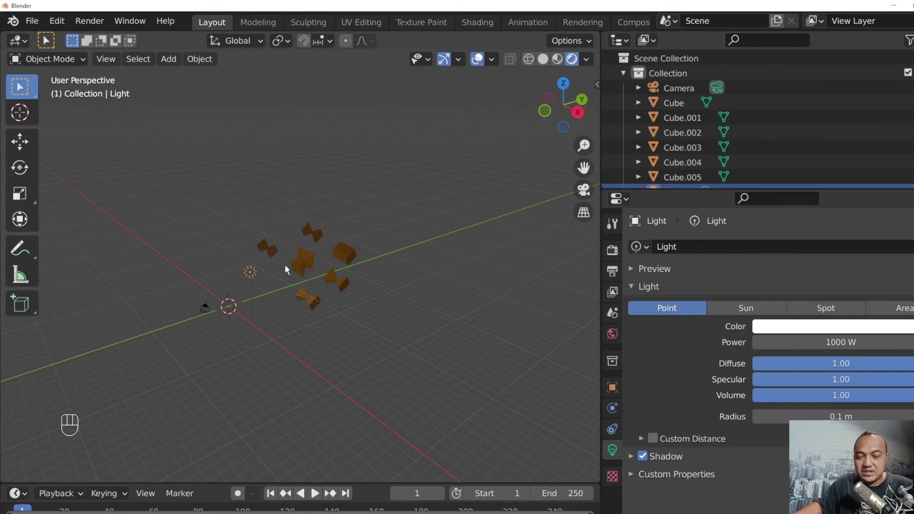
{"action": "key", "text": "g"}
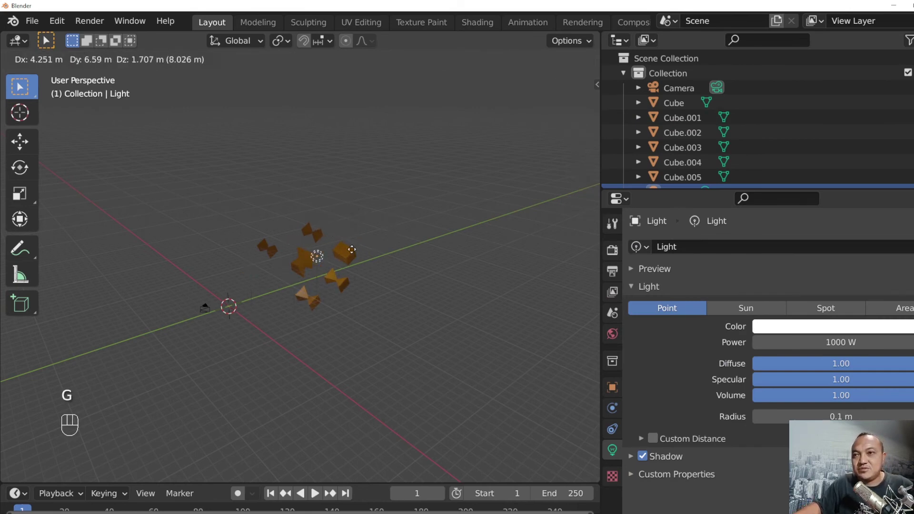
{"action": "left_click", "coordinate": [359, 239]}
{"action": "scroll", "coordinate": [369, 246], "scroll_direction": "up", "scroll_amount": 3}
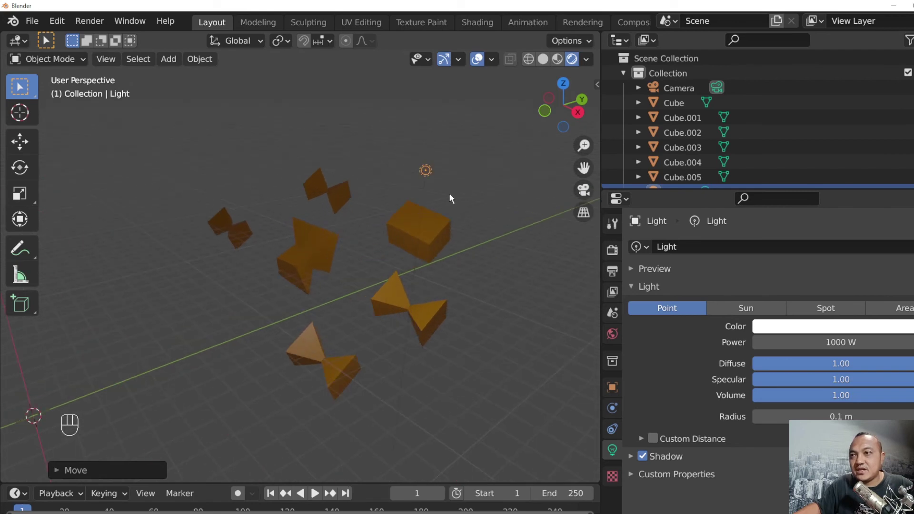
{"action": "key", "text": "g"}
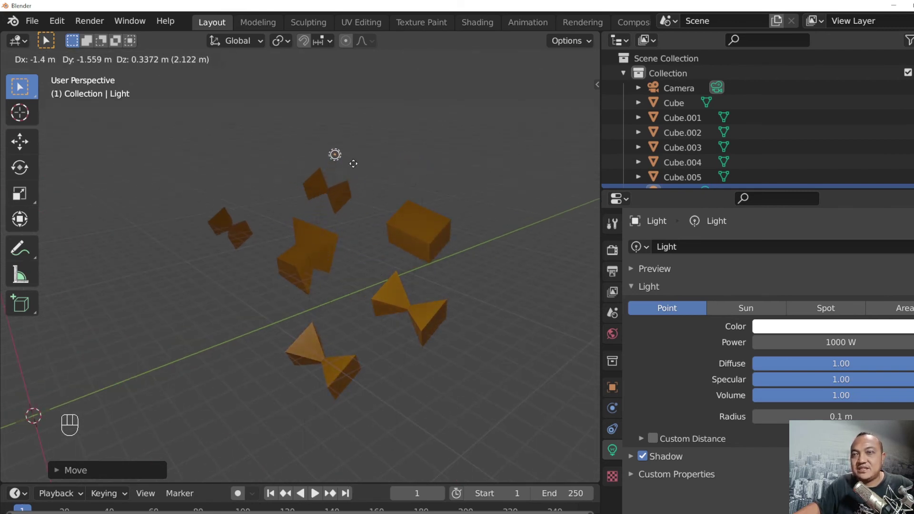
{"action": "left_click", "coordinate": [448, 219]}
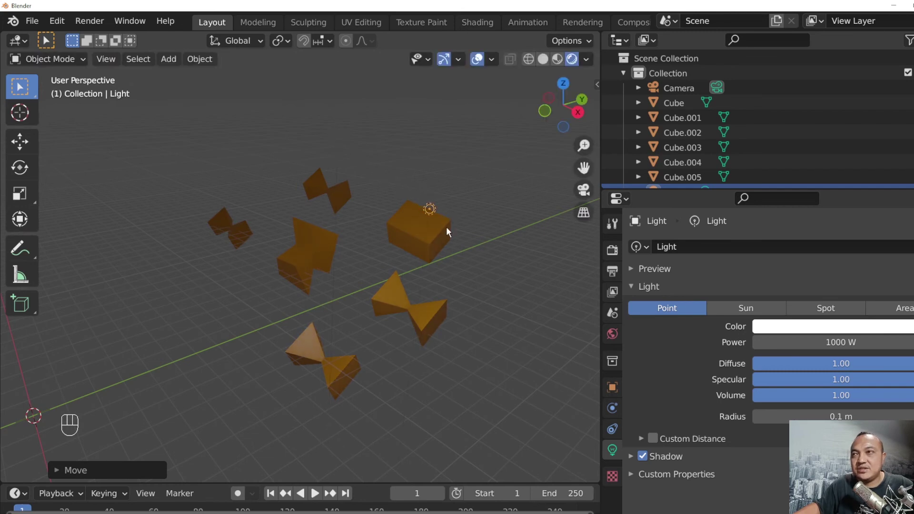
- Switch to Material Preview shading and move the light to about X 7.87 m, Y 7.37 m, Z 8.14 m
{"action": "left_click", "coordinate": [557, 59]}
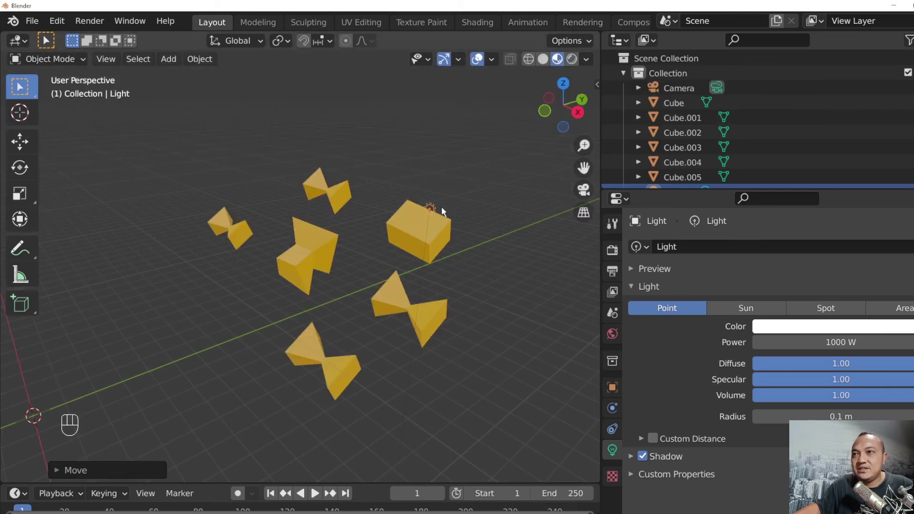
{"action": "key", "text": "g"}
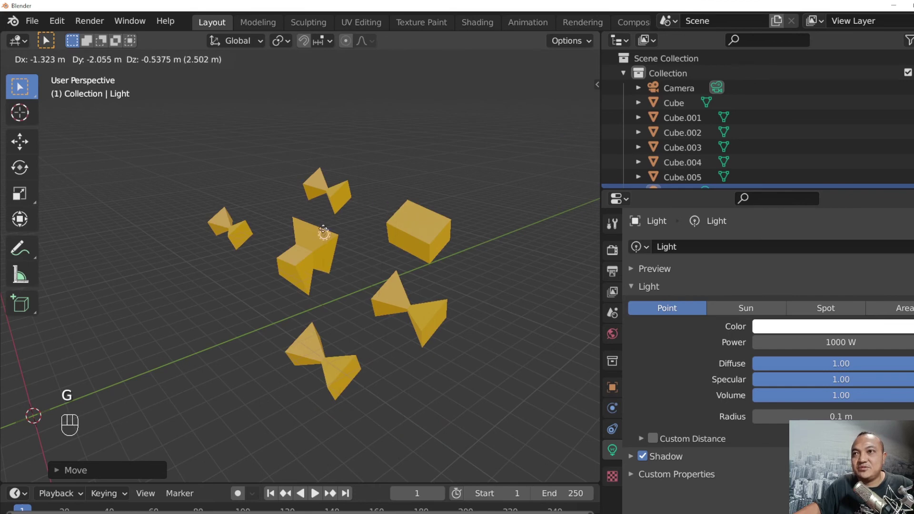
{"action": "left_click", "coordinate": [366, 190]}
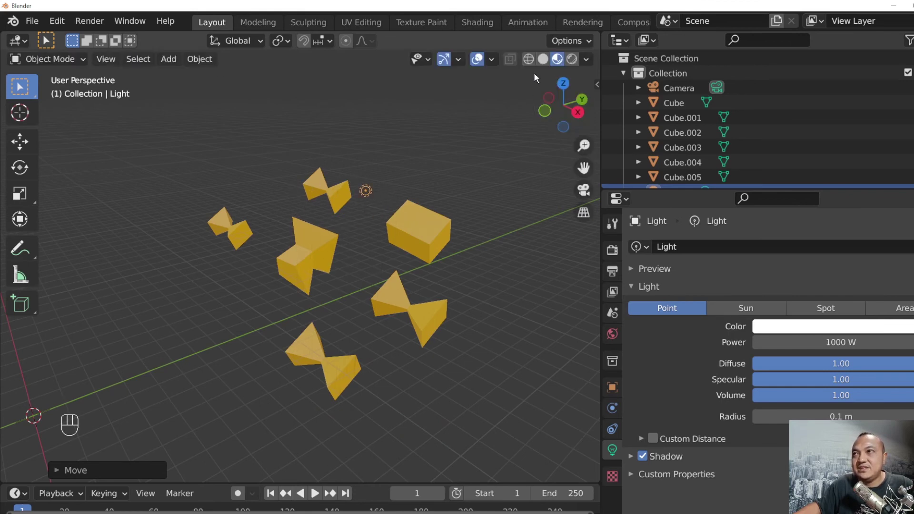
- Compare Solid and Wireframe display, and examine the lighting on the models from several angles in Rendered shading
{"action": "left_click", "coordinate": [542, 62]}
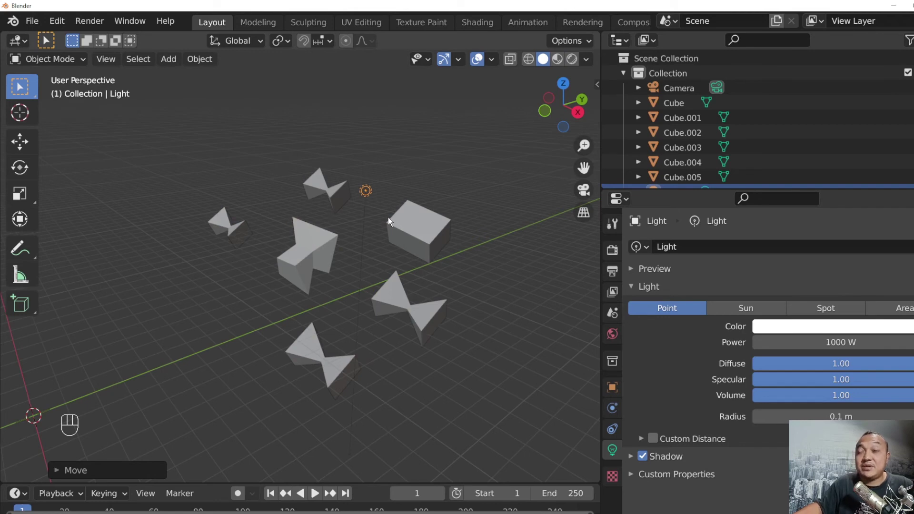
{"action": "left_click", "coordinate": [529, 58]}
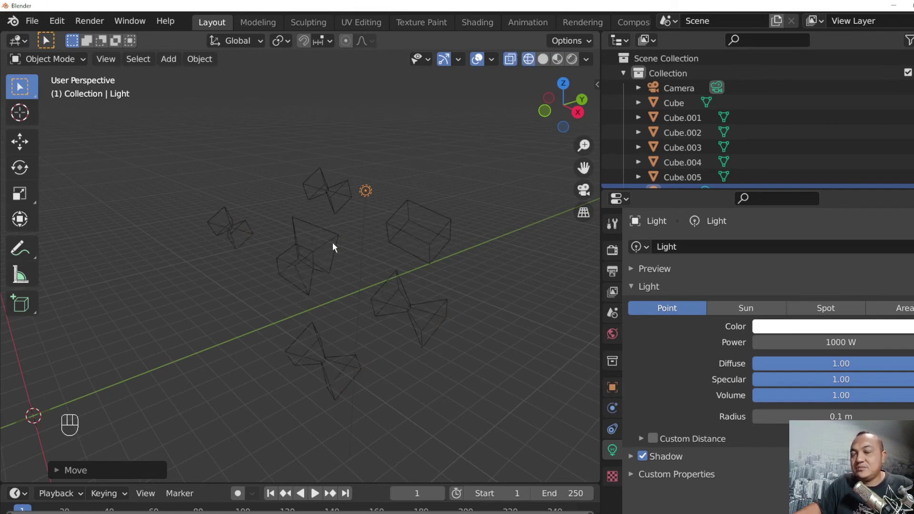
{"action": "left_click", "coordinate": [571, 60]}
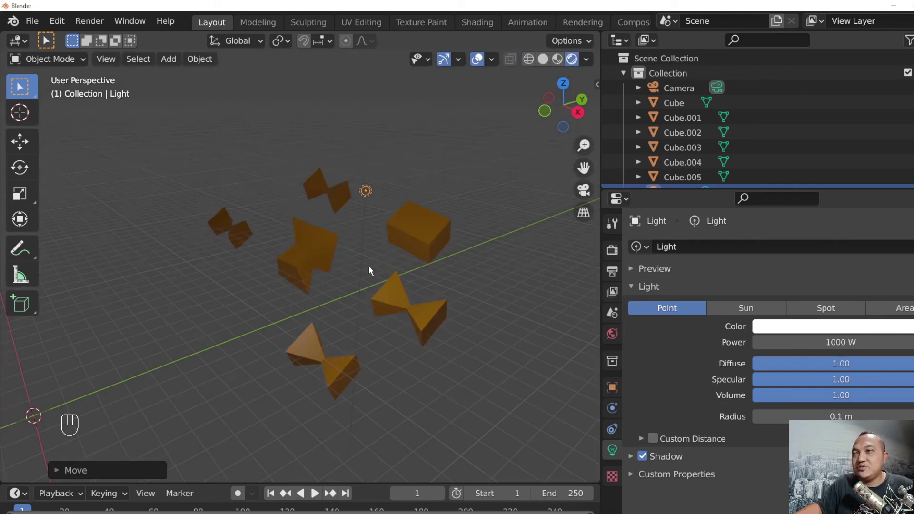
{"action": "middle_click_drag", "start_coordinate": [368, 266], "coordinate": [328, 269]}
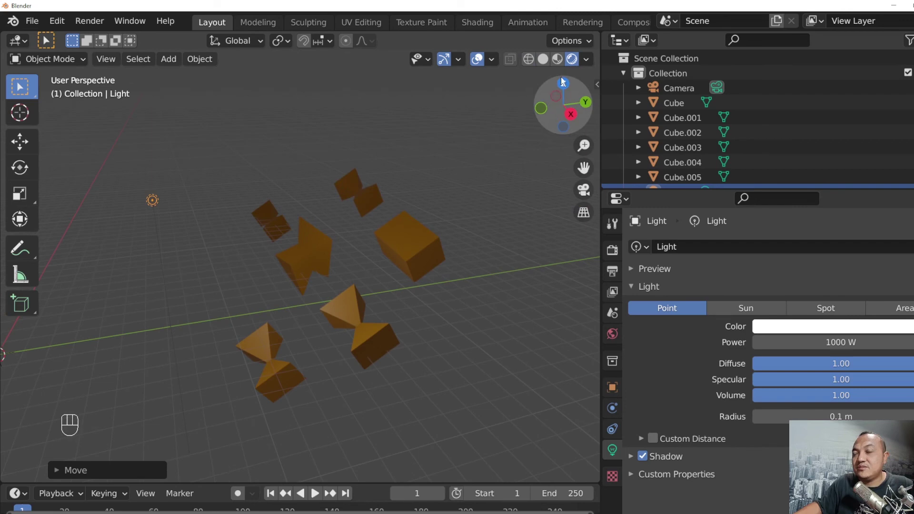
{"action": "scroll", "coordinate": [402, 286], "scroll_direction": "down", "scroll_amount": 4}
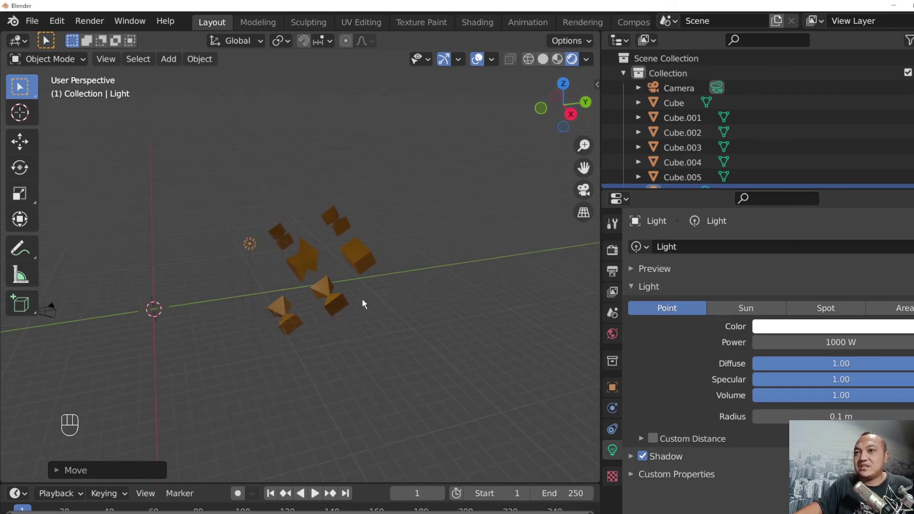
{"action": "mouse_move", "coordinate": [363, 304]}
{"action": "middle_mouse_down"}
{"action": "mouse_move", "coordinate": [338, 292]}
{"action": "mouse_move", "coordinate": [422, 291]}
{"action": "mouse_move", "coordinate": [480, 273]}
{"action": "mouse_move", "coordinate": [381, 301]}
{"action": "middle_mouse_up"}
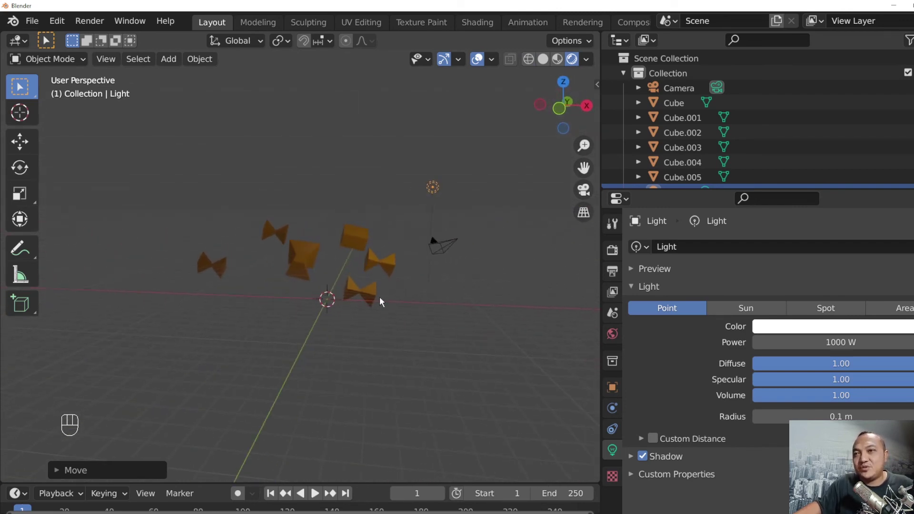
{"action": "scroll", "coordinate": [395, 281], "scroll_direction": "up", "scroll_amount": 4}
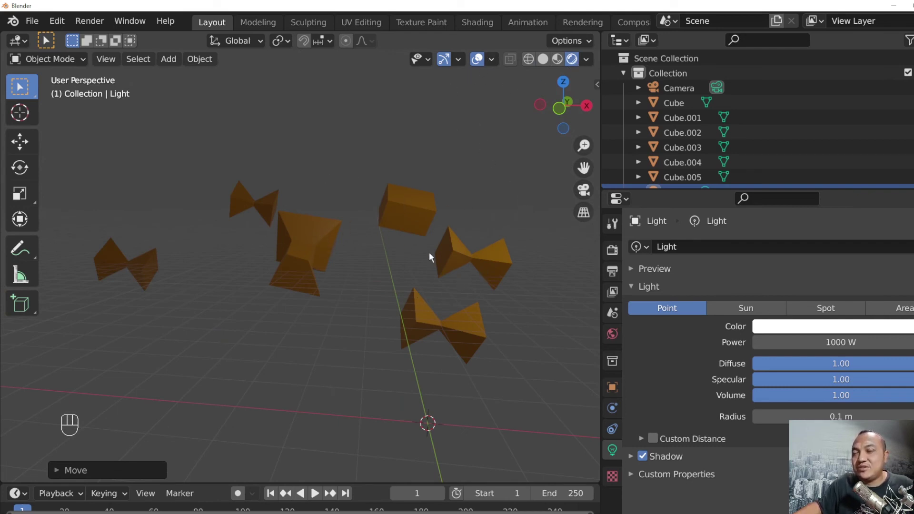
{"action": "middle_click_drag", "start_coordinate": [429, 254], "coordinate": [393, 261]}
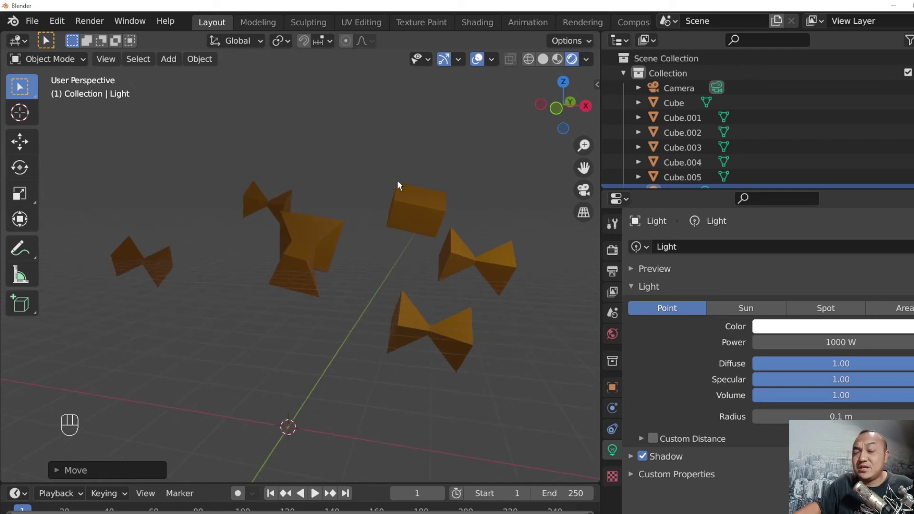
- Return the viewport to Solid shading after a Material Preview check, and show the light's transform values beside the models
{"action": "left_click", "coordinate": [557, 61]}
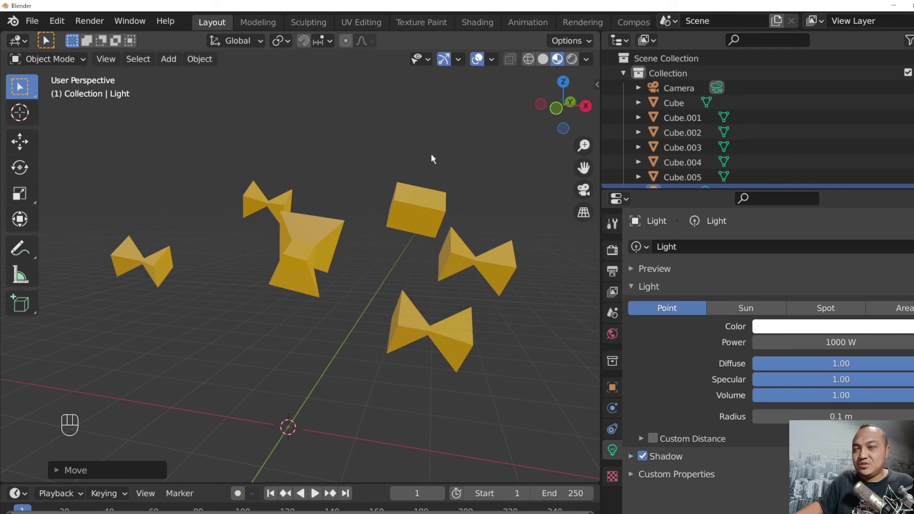
{"action": "left_click", "coordinate": [543, 58]}
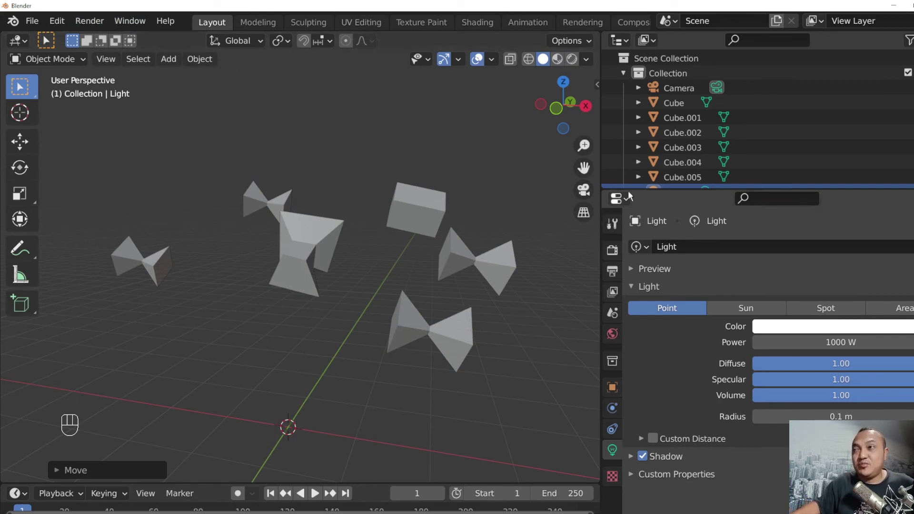
{"action": "left_click", "coordinate": [598, 87]}
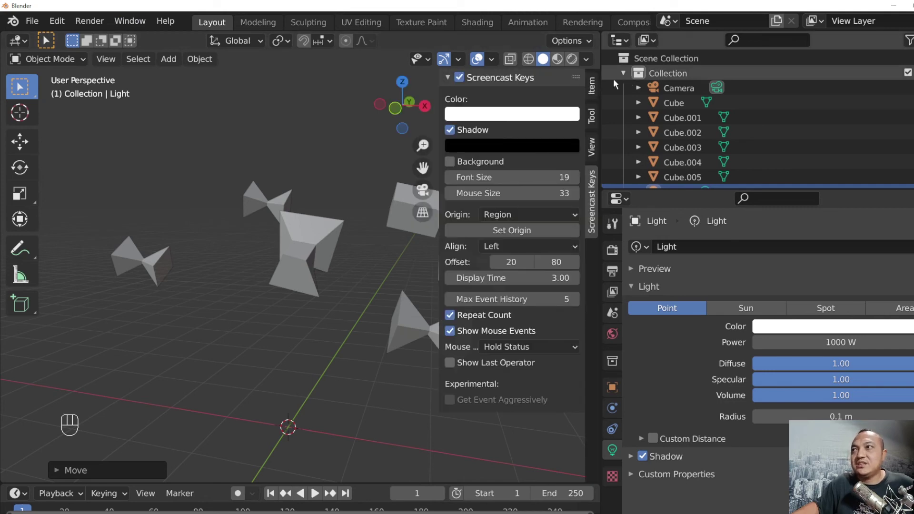
{"action": "left_click", "coordinate": [593, 86]}
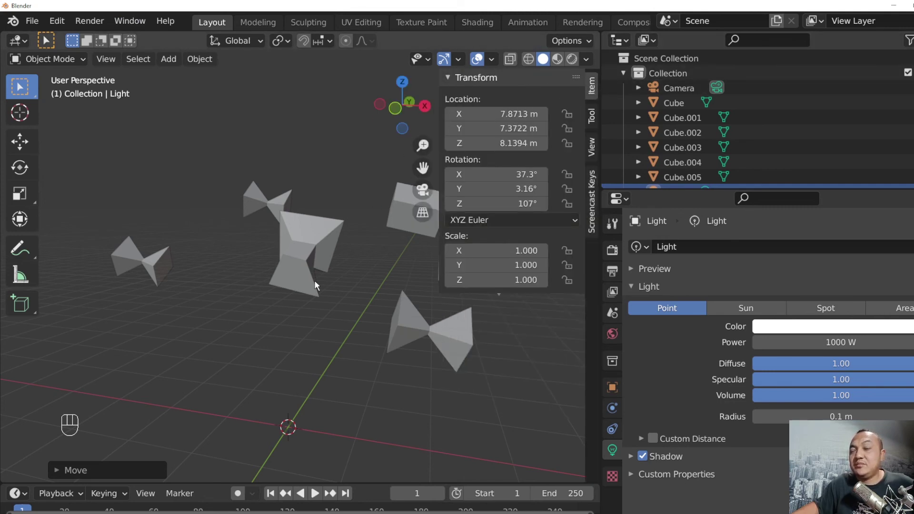
- Select several models in turn to compare their transform values, ending with the undeformed cube selected
{"action": "left_click", "coordinate": [303, 250]}
{"action": "left_click", "coordinate": [261, 203]}
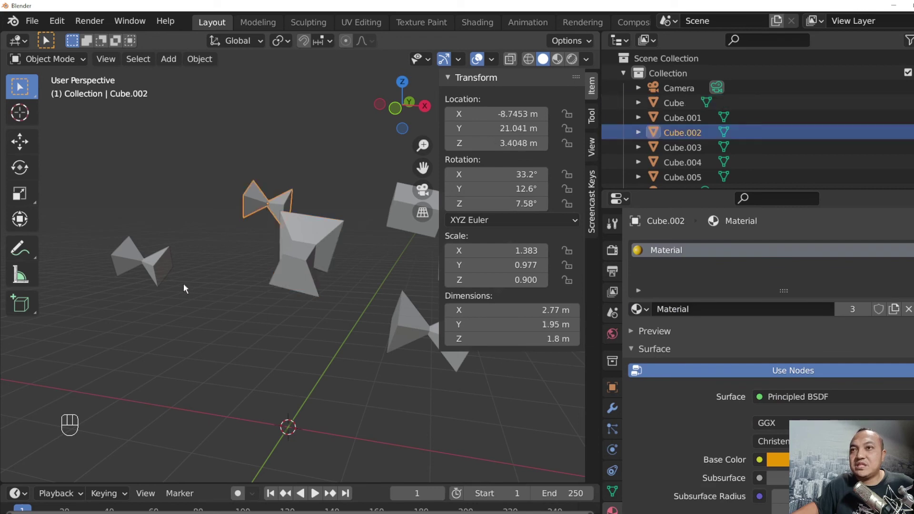
{"action": "left_click", "coordinate": [114, 271]}
{"action": "left_click", "coordinate": [405, 208]}
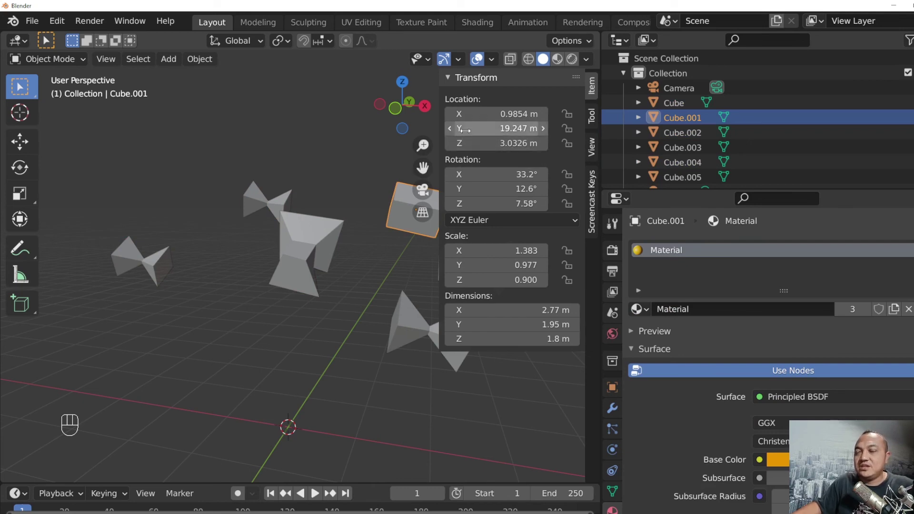
- Hide and show the sidebar with the undeformed cube's transform values several times, leaving it visible
{"action": "key", "text": "n"}
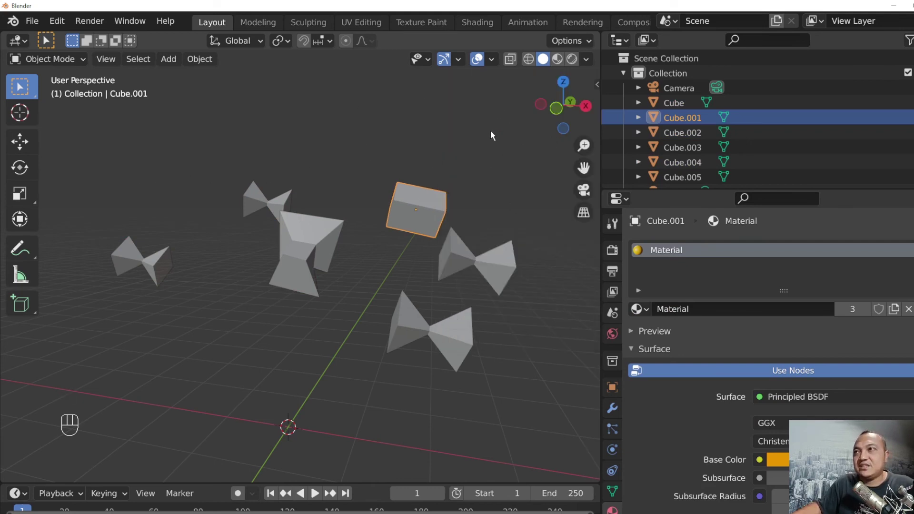
{"action": "key", "text": "n"}
{"action": "key", "text": "n"}
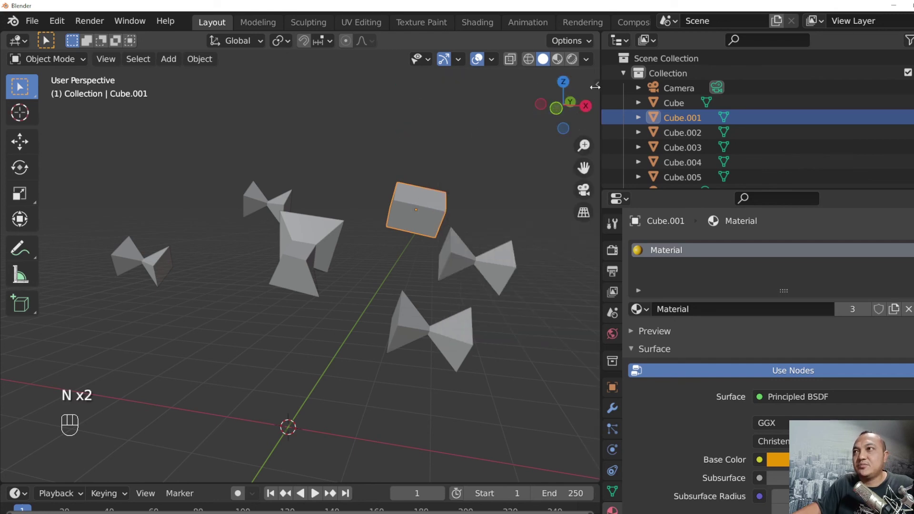
{"action": "left_click", "coordinate": [595, 86]}
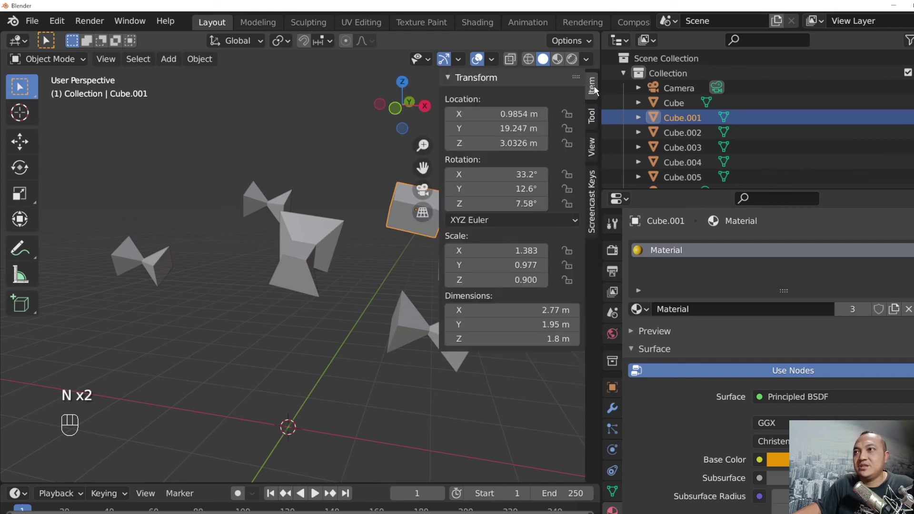
{"action": "key", "text": "n"}
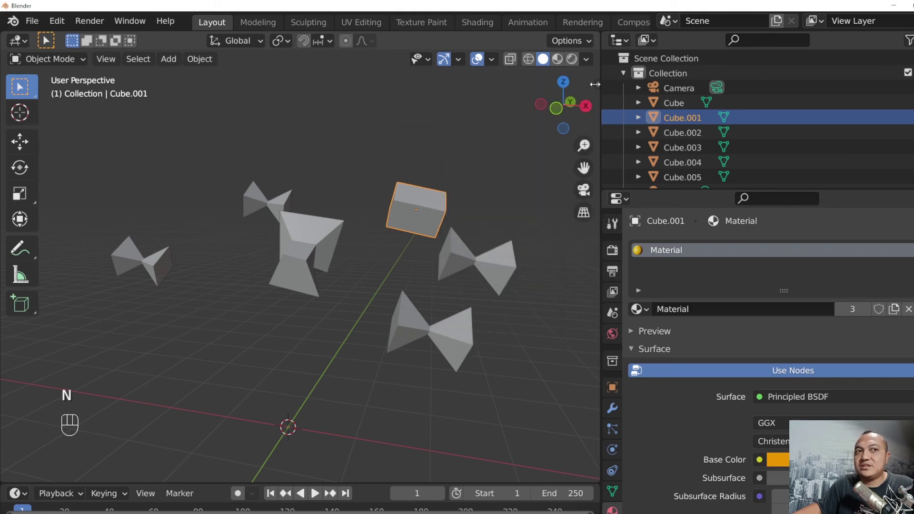
{"action": "left_click", "coordinate": [595, 84]}
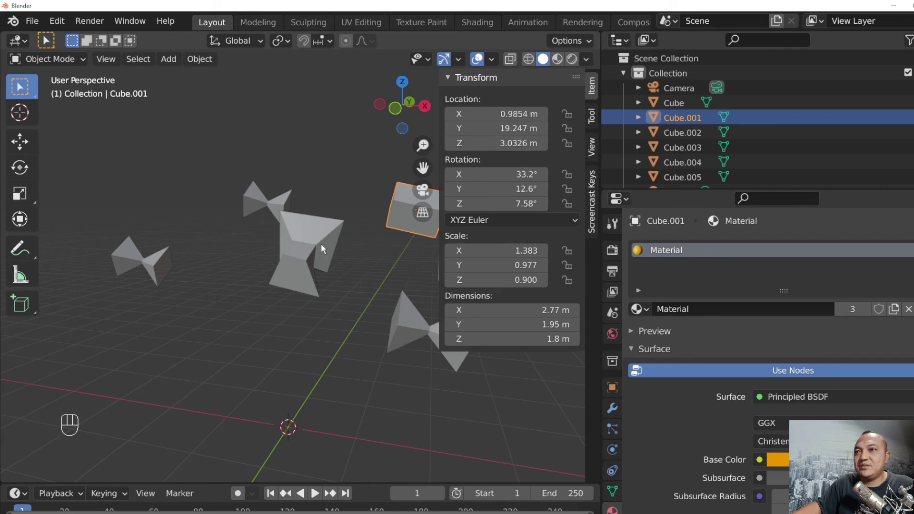
- Set the undeformed cube's X, Y and Z location to 0 m
{"action": "middle_click_drag", "start_coordinate": [358, 290], "coordinate": [384, 268]}
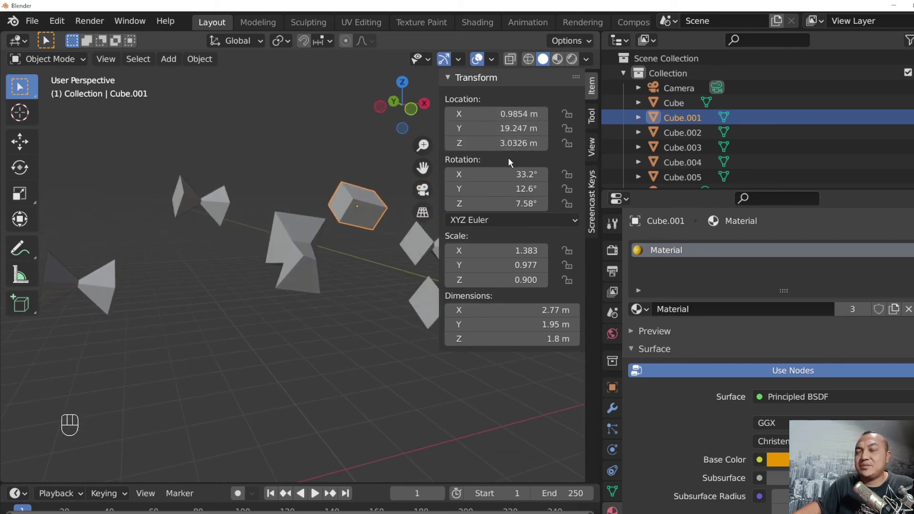
{"action": "double_click", "coordinate": [510, 115]}
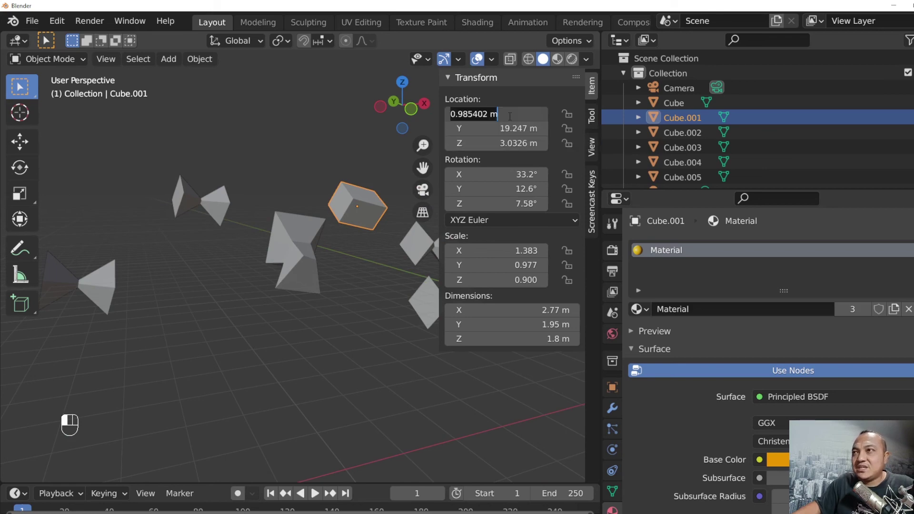
{"action": "type", "text": "0"}
{"action": "key", "text": "Return"}
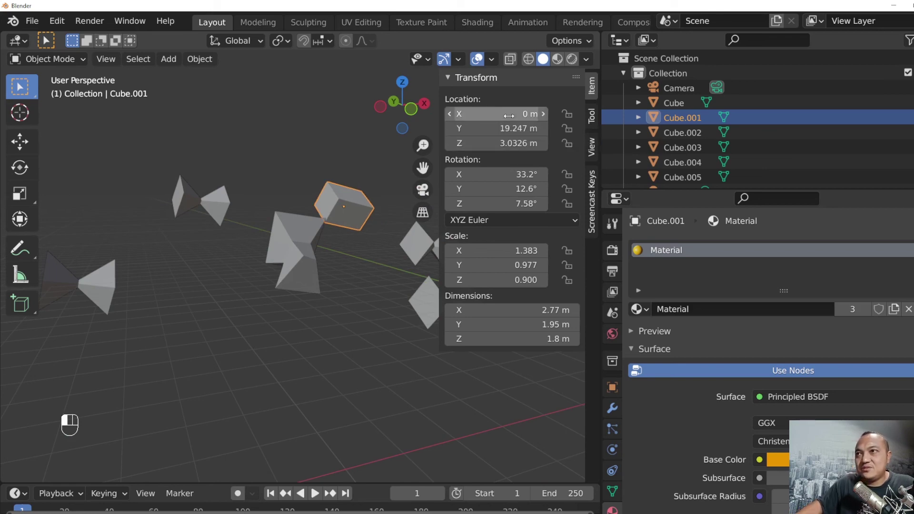
{"action": "double_click", "coordinate": [508, 128]}
{"action": "type", "text": "0"}
{"action": "key", "text": "Return"}
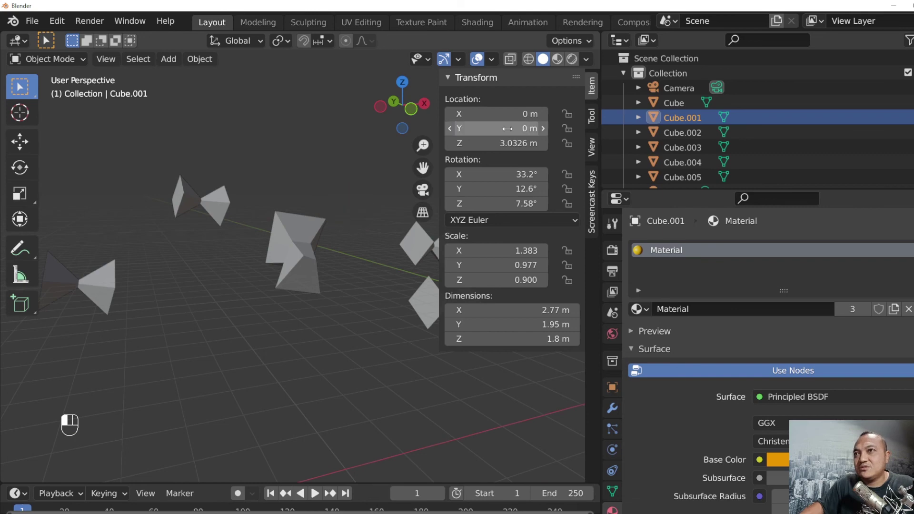
{"action": "double_click", "coordinate": [505, 143]}
{"action": "type", "text": "0"}
{"action": "key", "text": "Return"}
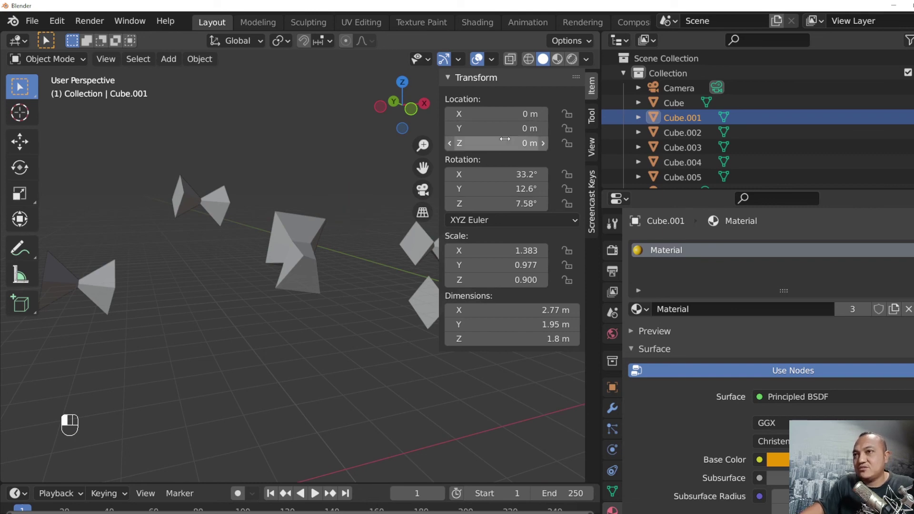
- Set the undeformed cube's X, Y and Z rotation to 0°
{"action": "scroll", "coordinate": [364, 230], "scroll_direction": "down", "scroll_amount": 5}
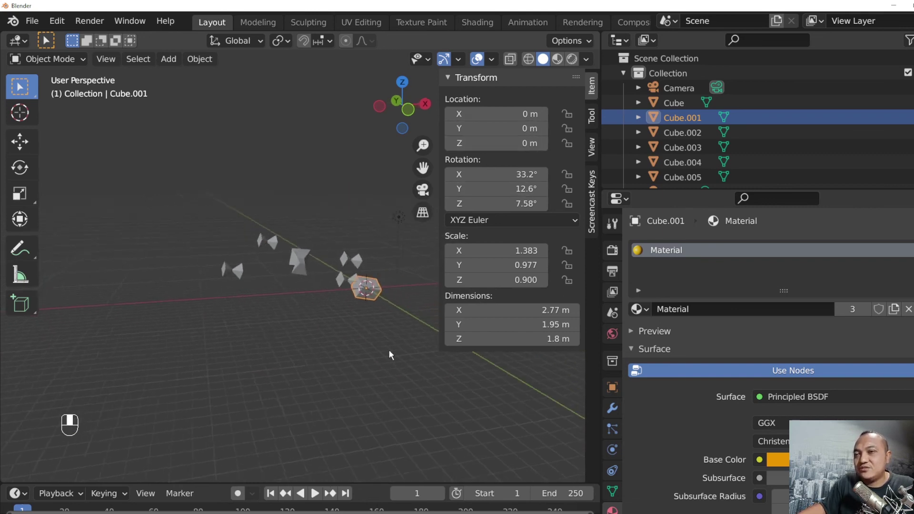
{"action": "middle_click_drag", "start_coordinate": [390, 352], "coordinate": [271, 344]}
{"action": "scroll", "coordinate": [285, 343], "scroll_direction": "up", "scroll_amount": 3}
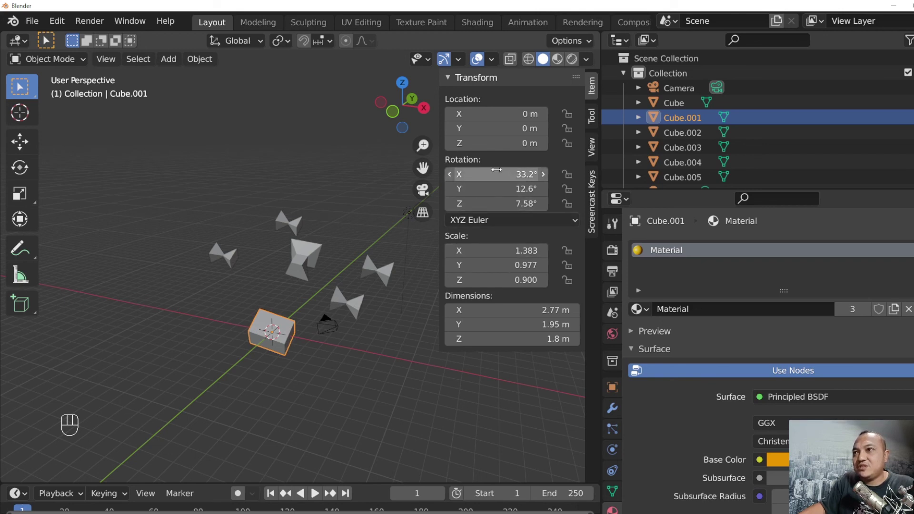
{"action": "left_click", "coordinate": [524, 174]}
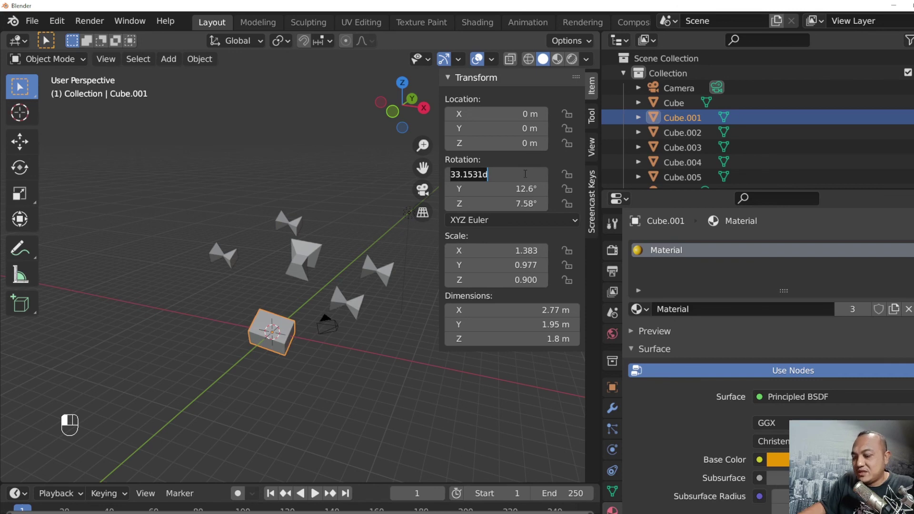
{"action": "type", "text": "0"}
{"action": "key", "text": "Return"}
{"action": "left_click", "coordinate": [522, 186]}
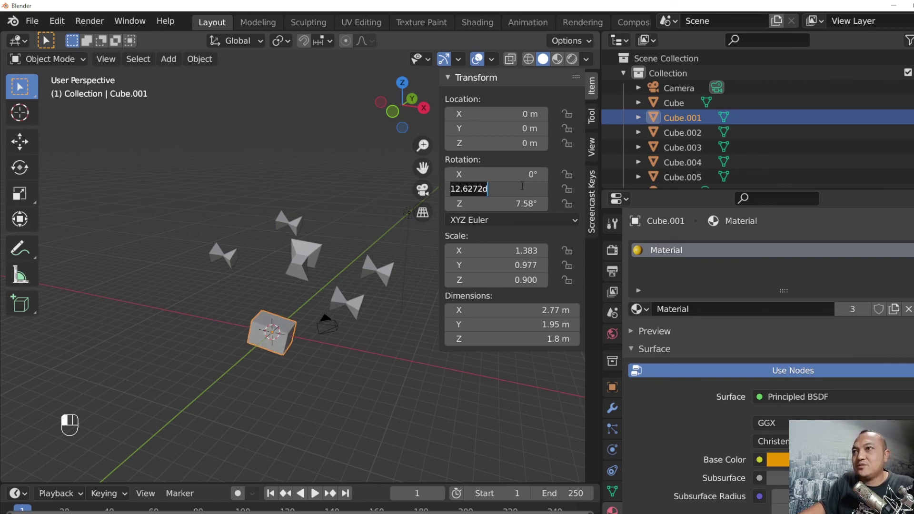
{"action": "type", "text": "0"}
{"action": "key", "text": "Return"}
{"action": "left_click", "coordinate": [522, 203]}
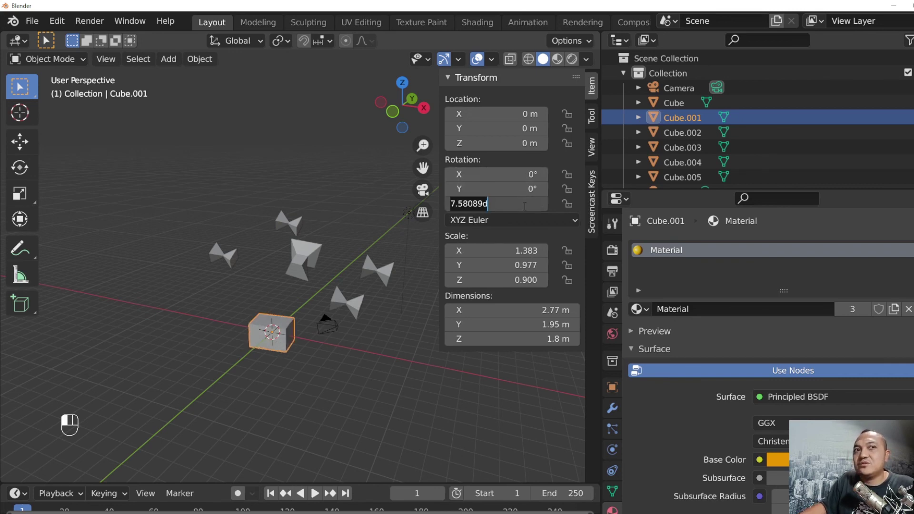
{"action": "type", "text": "0"}
{"action": "key", "text": "Return"}
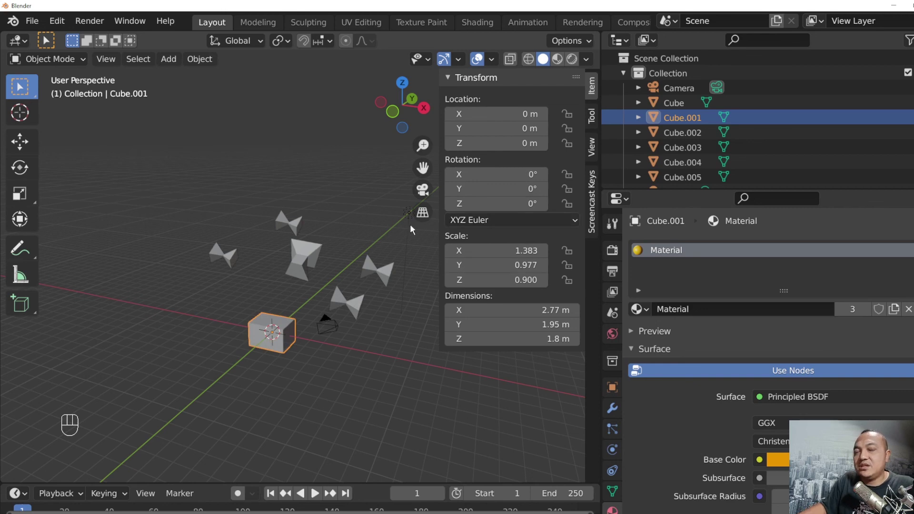
- Set the undeformed cube's X, Y and Z scale to 1
{"action": "scroll", "coordinate": [381, 267], "scroll_direction": "up", "scroll_amount": 5}
{"action": "key", "text": "KP_Decimal"}
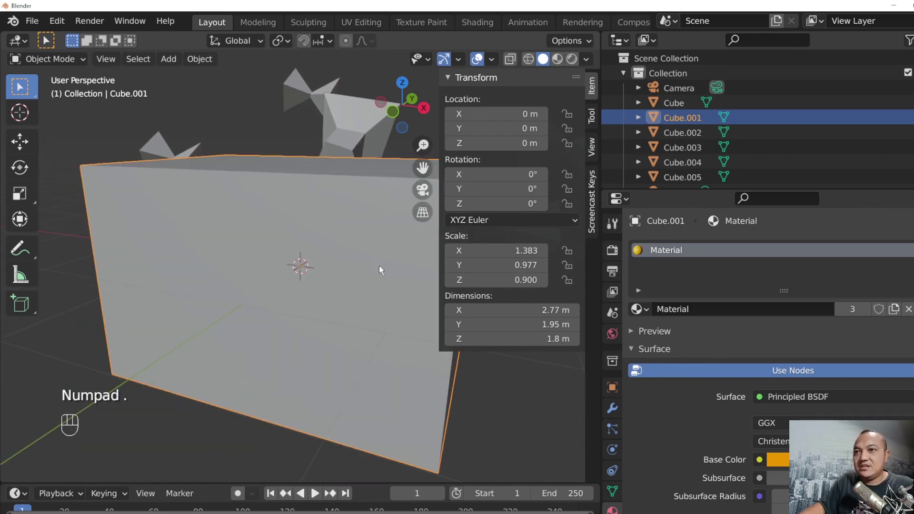
{"action": "scroll", "coordinate": [379, 265], "scroll_direction": "down", "scroll_amount": 5}
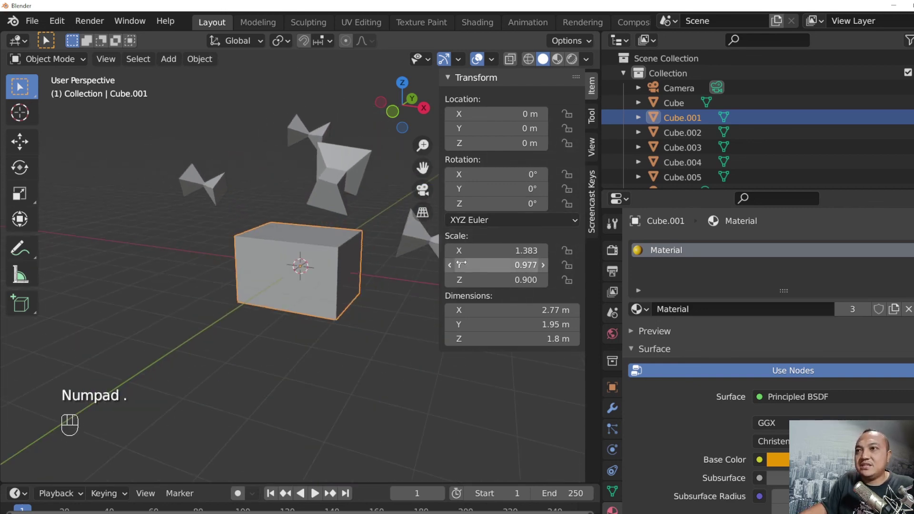
{"action": "left_click", "coordinate": [484, 244]}
{"action": "type", "text": "0"}
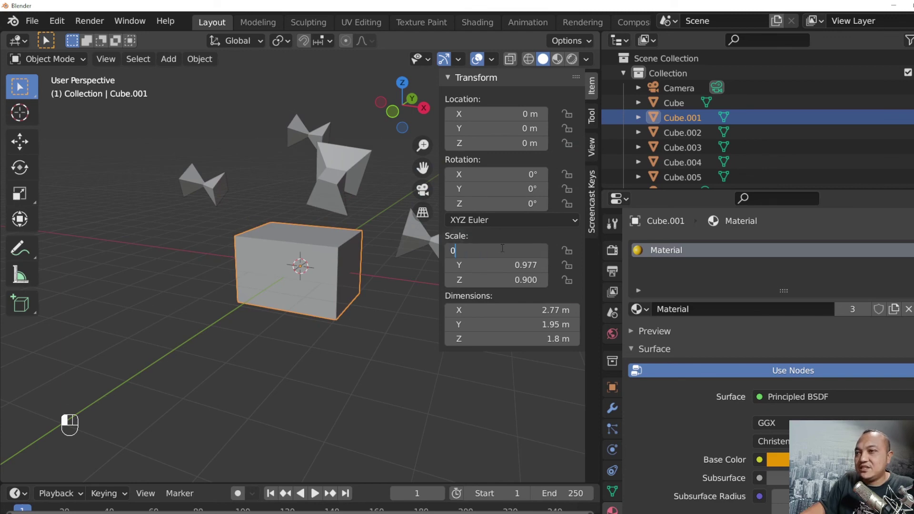
{"action": "key", "text": "BackSpace"}
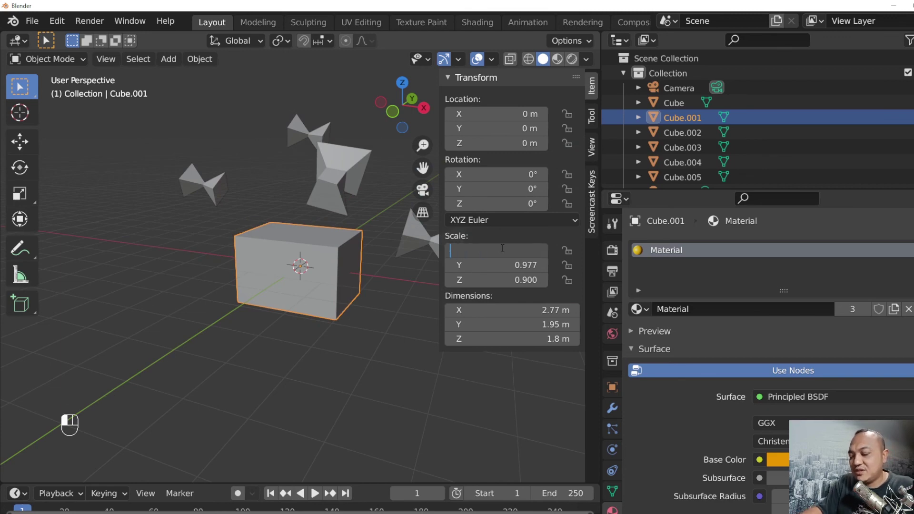
{"action": "type", "text": "1"}
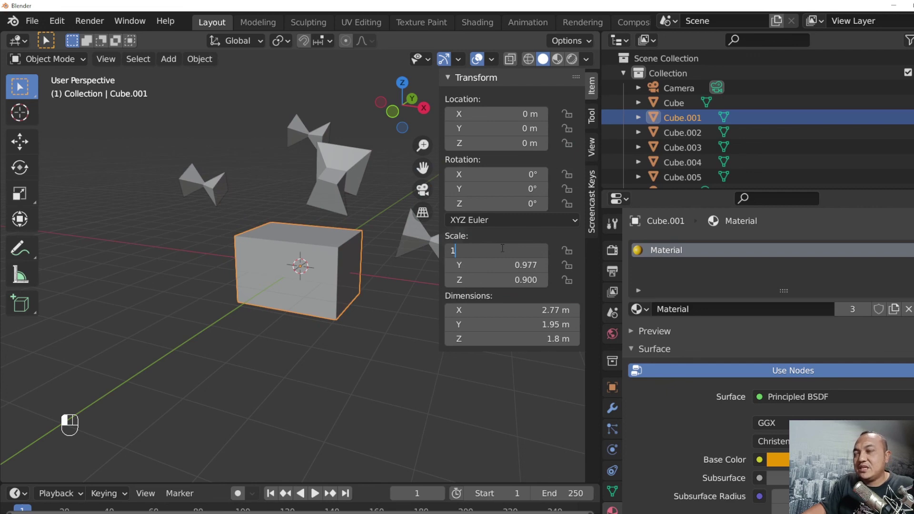
{"action": "key", "text": "Return"}
{"action": "left_click", "coordinate": [512, 266]}
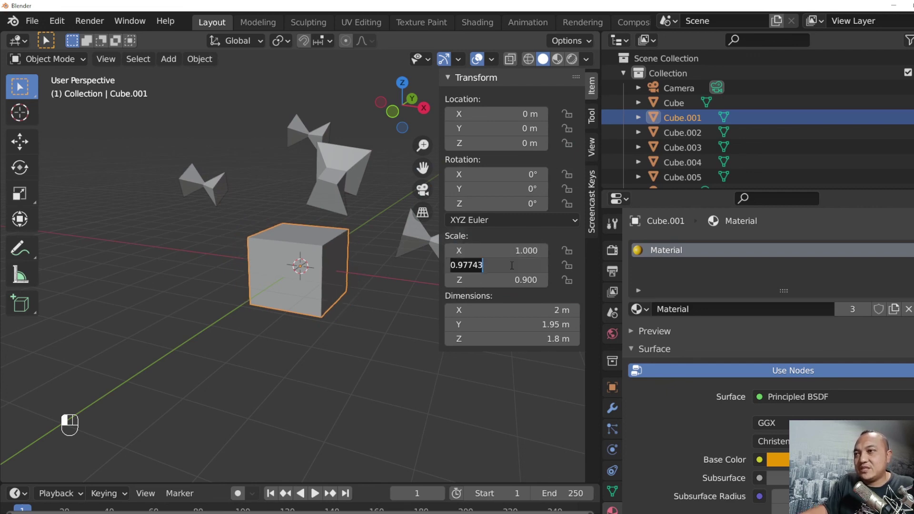
{"action": "type", "text": "1"}
{"action": "key", "text": "Return"}
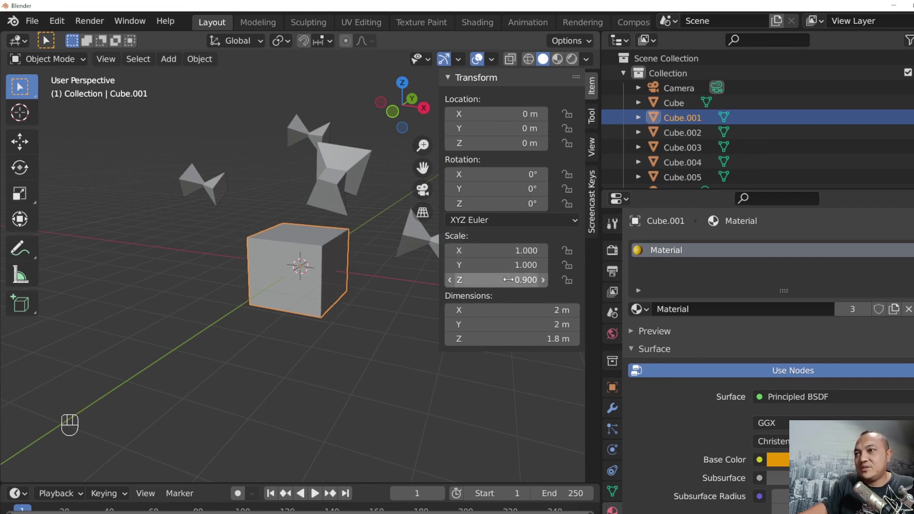
{"action": "left_click", "coordinate": [509, 280]}
{"action": "type", "text": "1"}
{"action": "key", "text": "Return"}
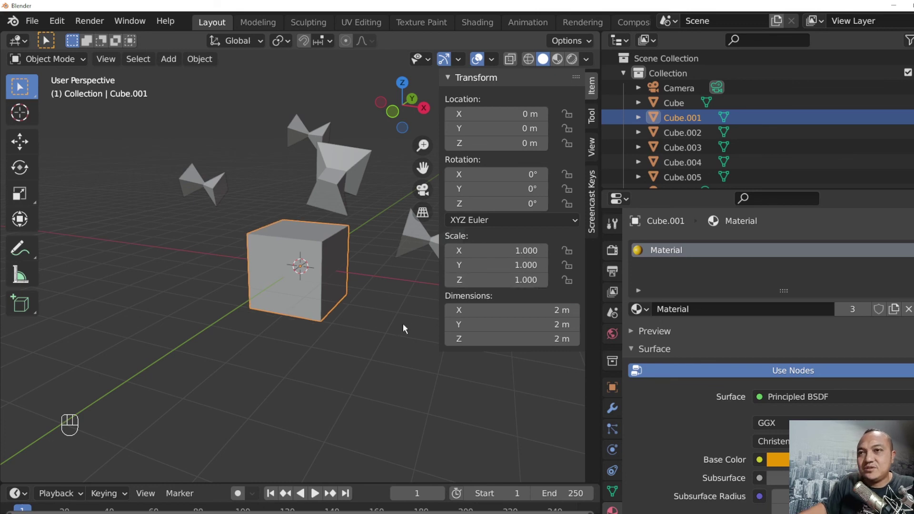
- Hide the transform sidebar, and toggle the viewport's tool shelf off and on, leaving the tools visible
{"action": "middle_click_drag", "start_coordinate": [403, 323], "coordinate": [389, 289]}
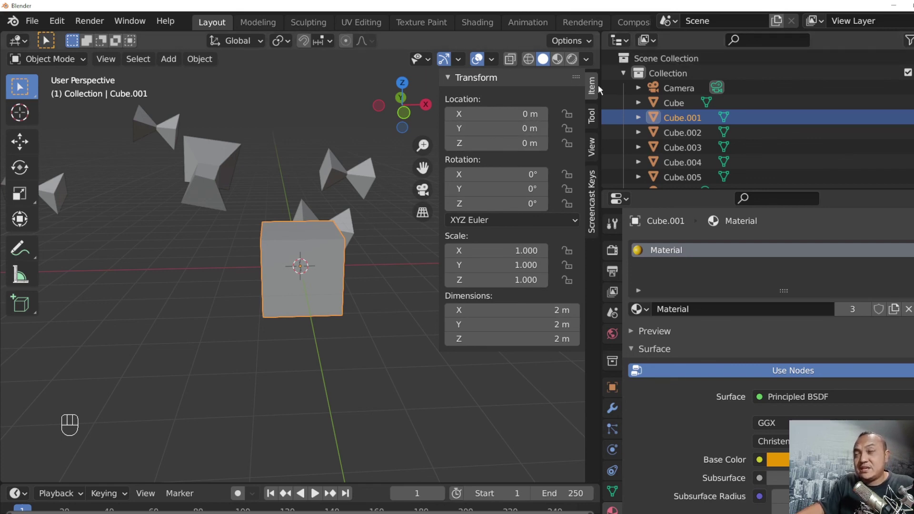
{"action": "key", "text": "n"}
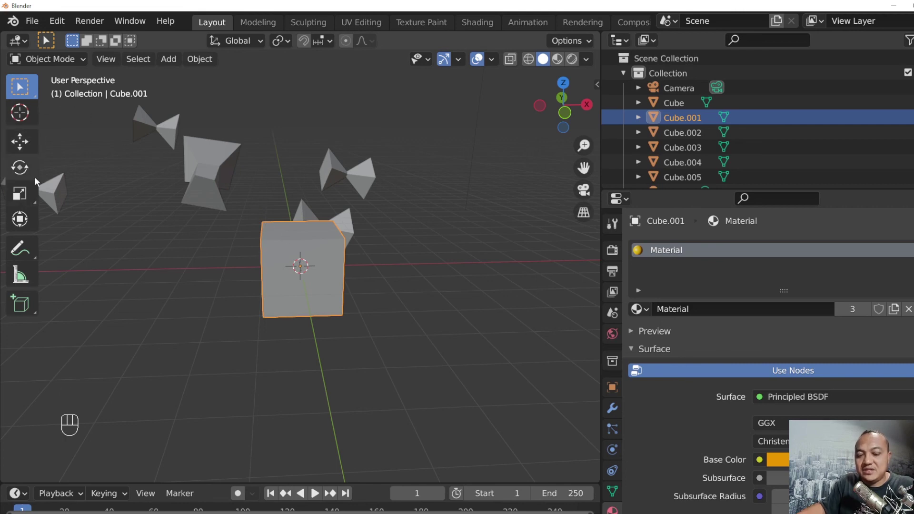
{"action": "key", "text": "t"}
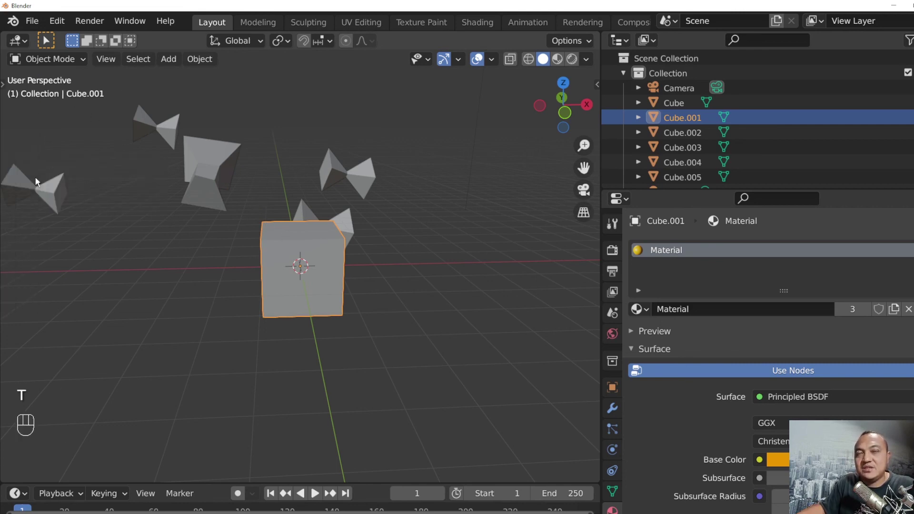
{"action": "key", "text": "t"}
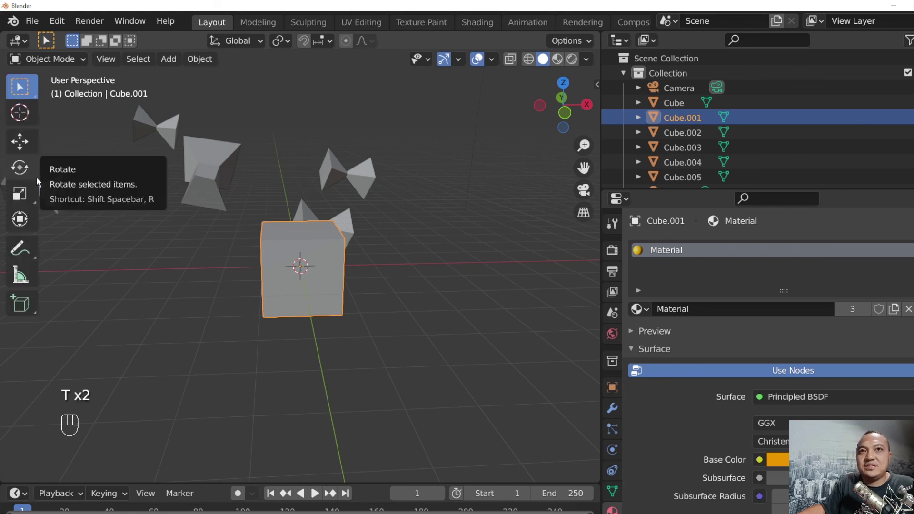
{"action": "key", "text": "t"}
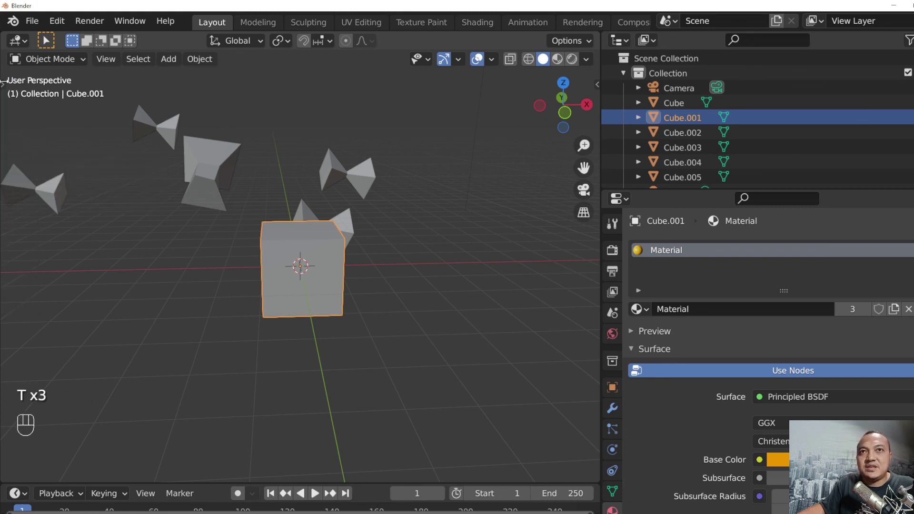
{"action": "left_click", "coordinate": [3, 83]}
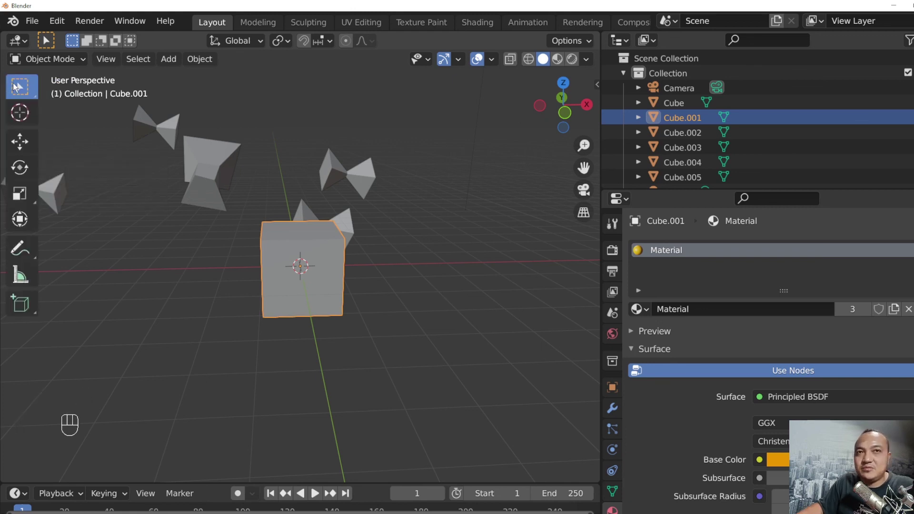
{"action": "key", "text": "t"}
{"action": "left_click", "coordinate": [4, 84]}
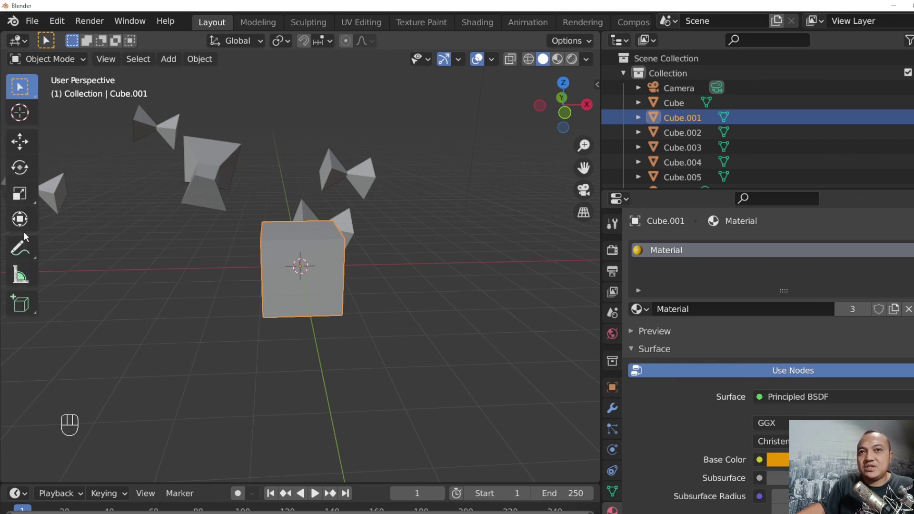
{"action": "middle_click_drag", "start_coordinate": [444, 221], "coordinate": [236, 155]}
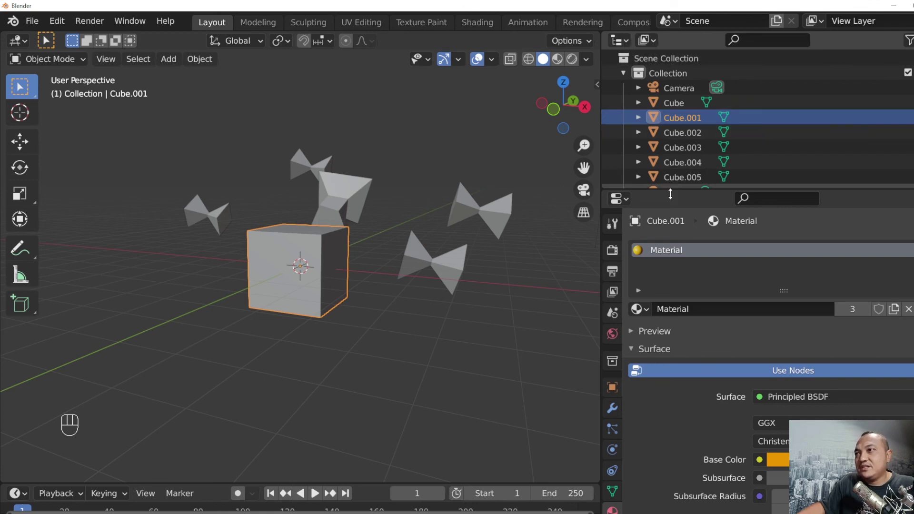
{"action": "left_click", "coordinate": [619, 200]}
{"action": "left_click", "coordinate": [622, 200]}
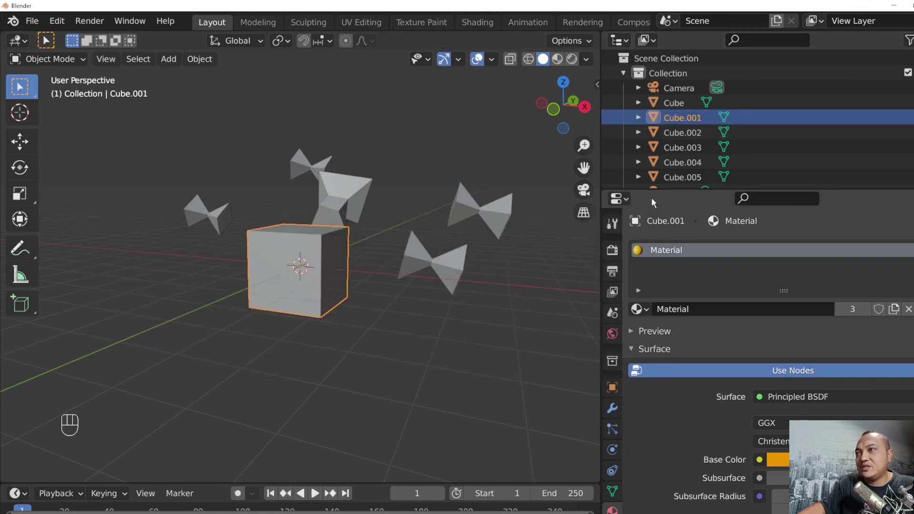